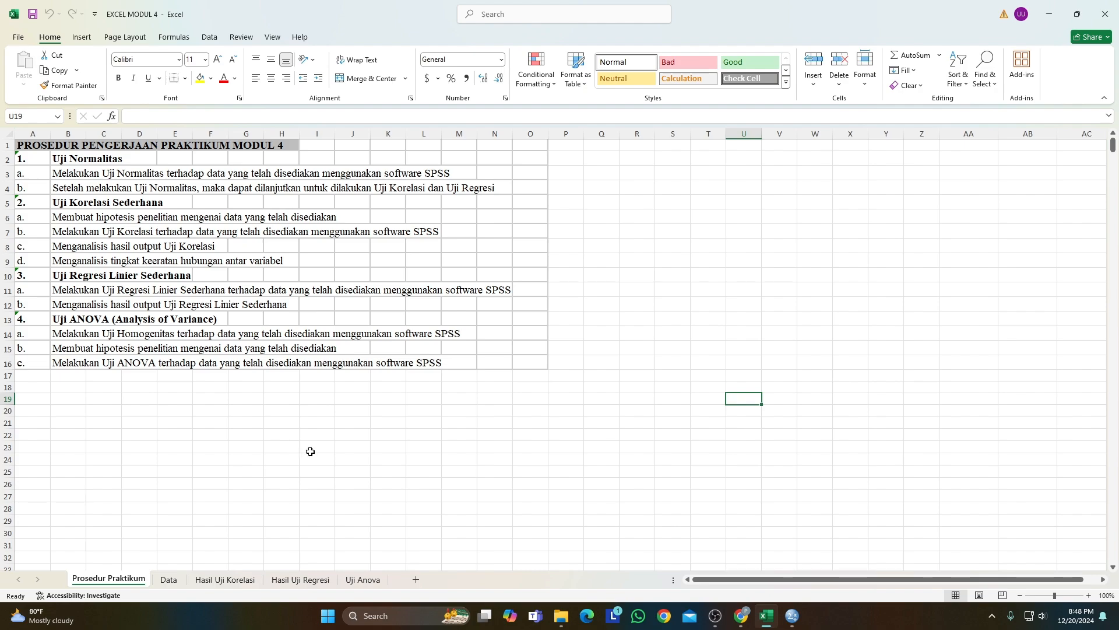
# Step: Open the Data sheet and review the title of the organisation activity and IPK dataset
pyautogui.click(168, 579)
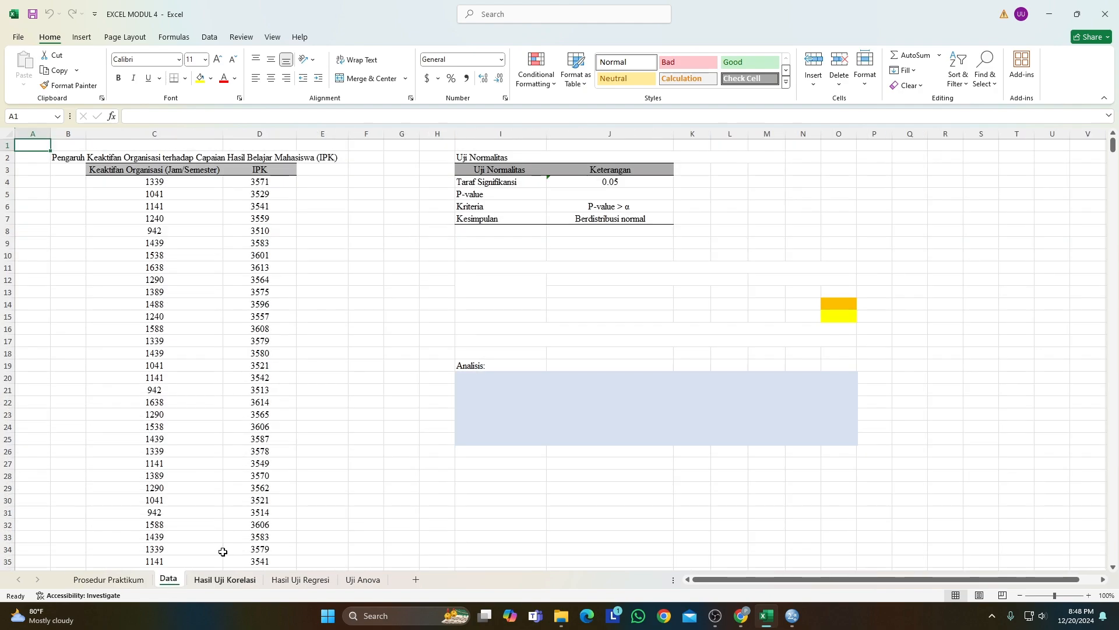
pyautogui.click(395, 159)
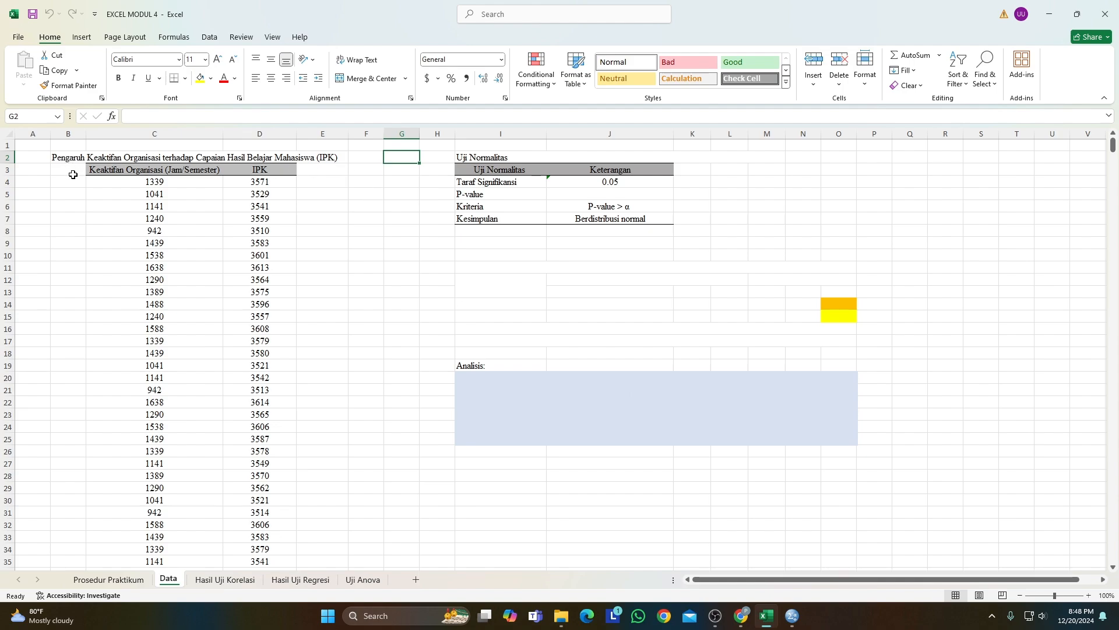
pyautogui.click(157, 159)
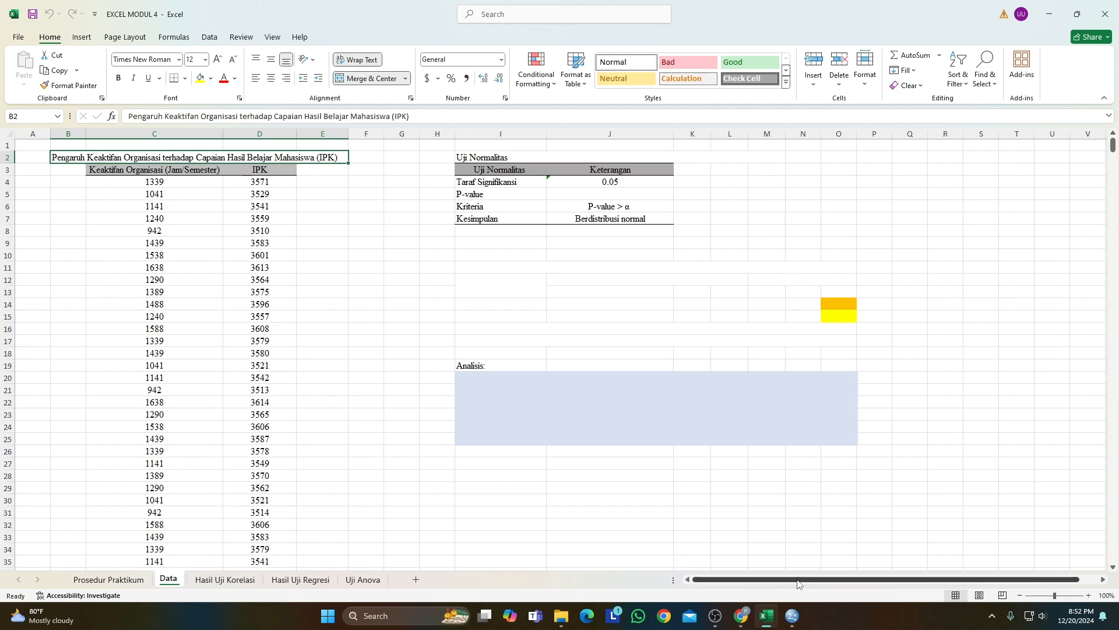
# Step: Switch to SPSS and define two variables named Keaktifan_Organisasi and IPK
pyautogui.click(795, 618)
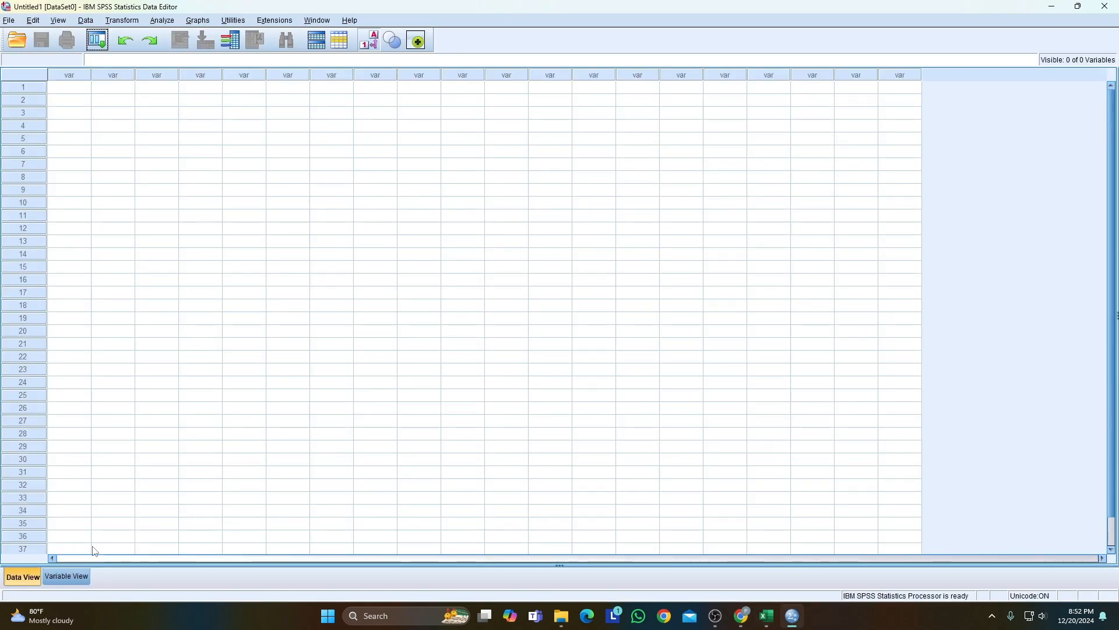
pyautogui.click(73, 577)
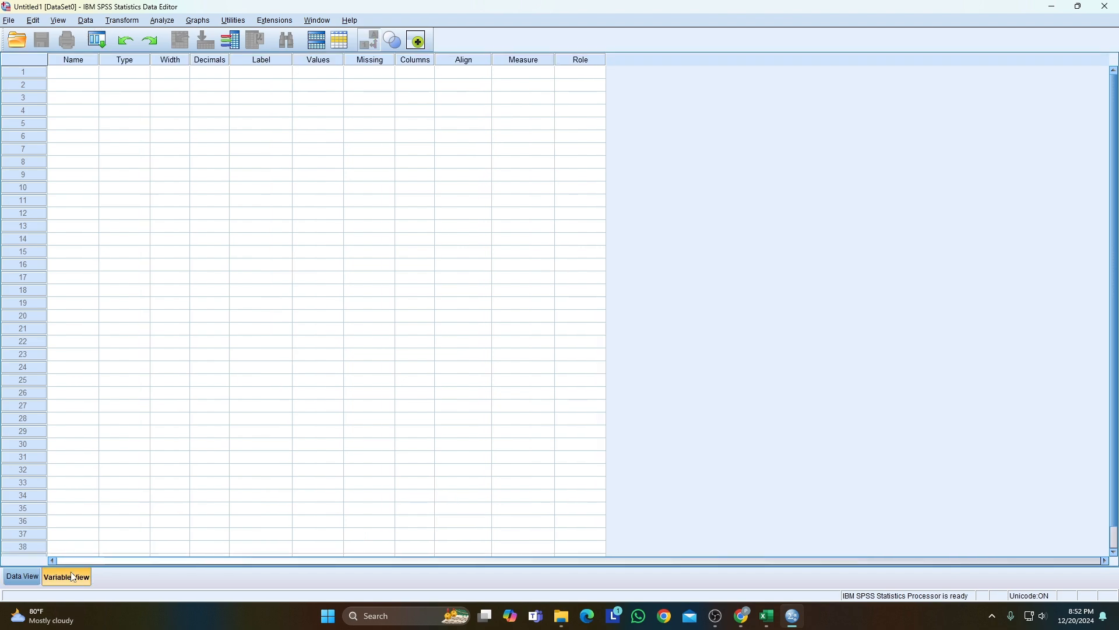
pyautogui.click(75, 73)
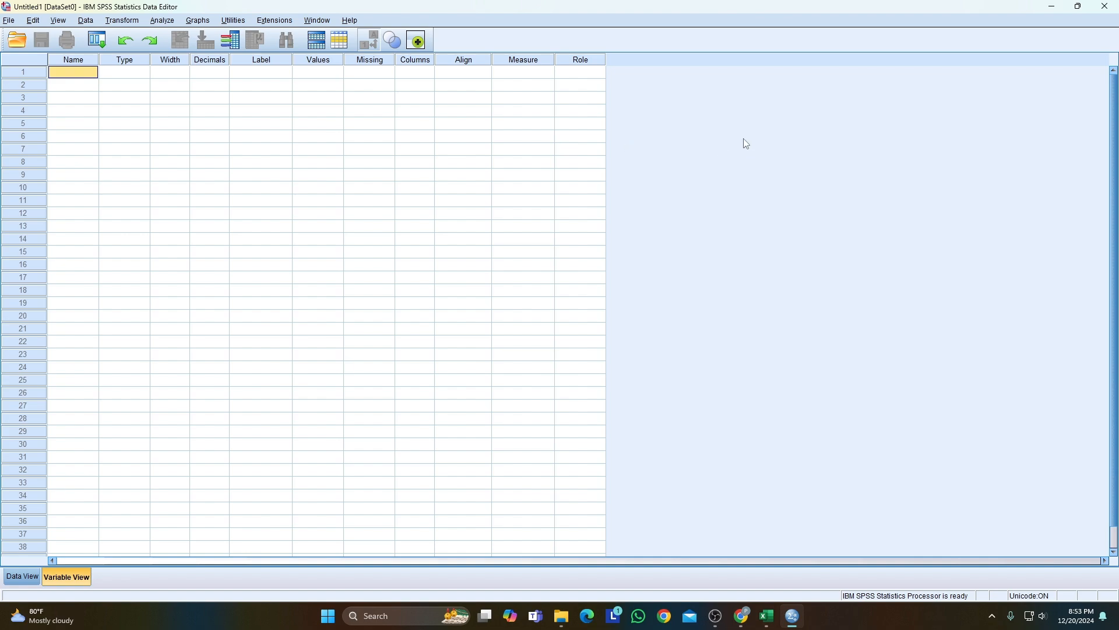
pyautogui.write('Ke')
pyautogui.write('aktifan_Organisasi')
pyautogui.press('Return')
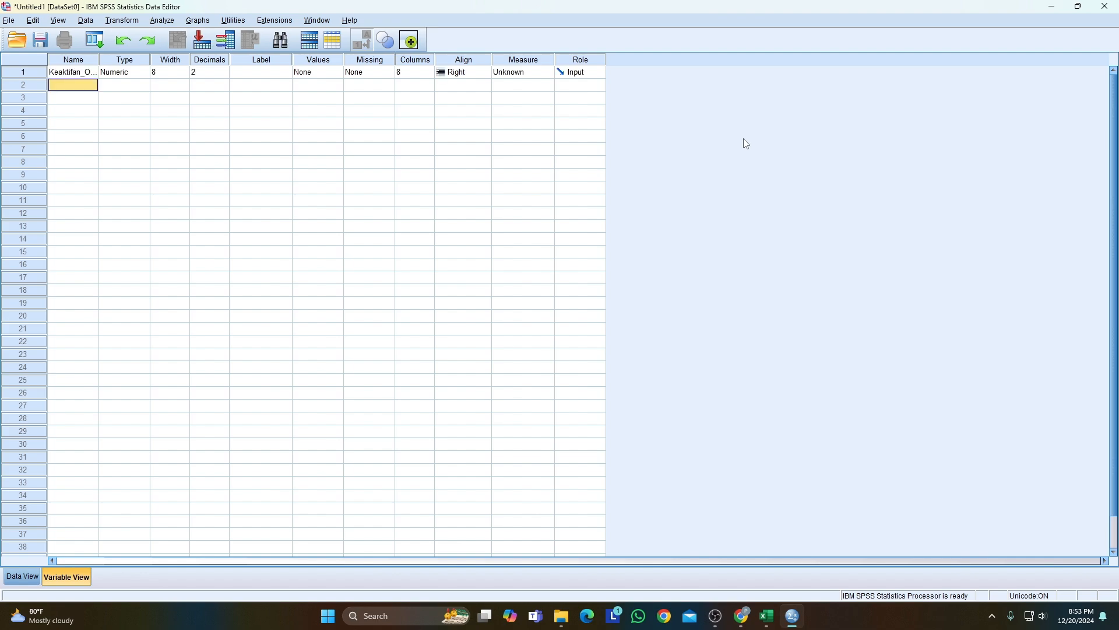
pyautogui.write('IPK')
pyautogui.press('Return')
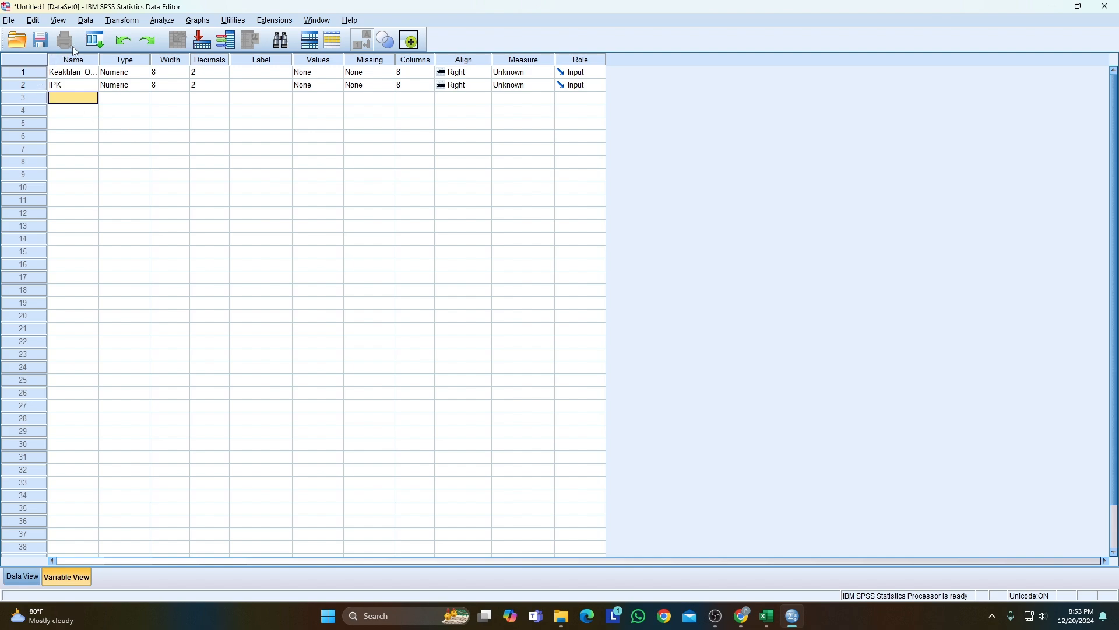
# Step: Set both variables, Keaktifan_Organisasi and IPK, to 0 decimals and the Scale measurement level
pyautogui.click(225, 75)
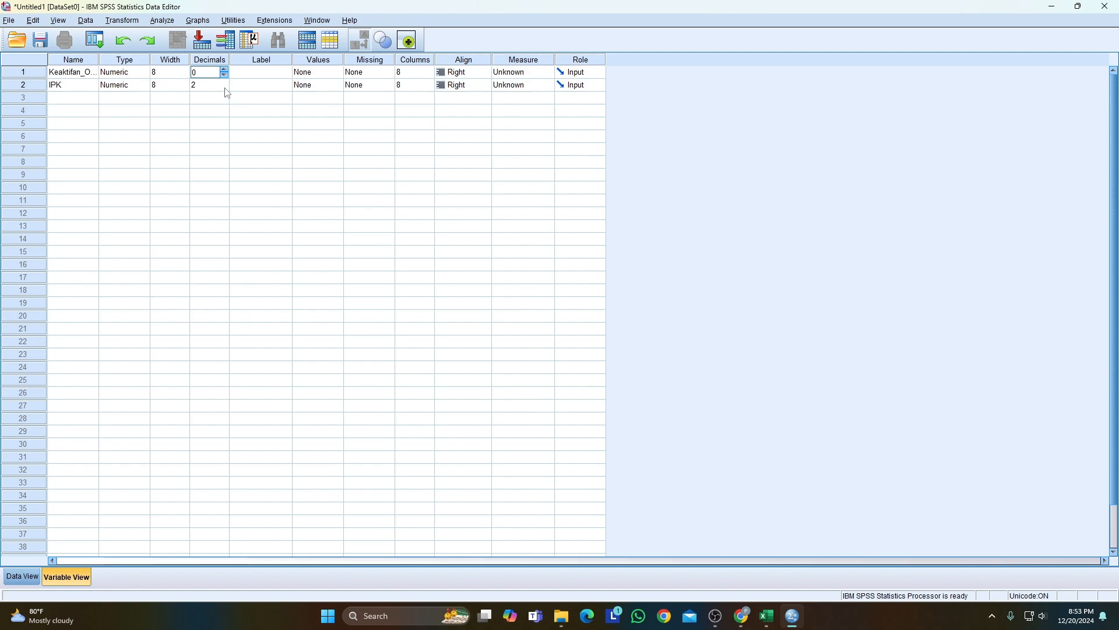
pyautogui.click(225, 87)
pyautogui.click(535, 74)
pyautogui.click(537, 86)
pyautogui.click(537, 89)
pyautogui.click(532, 96)
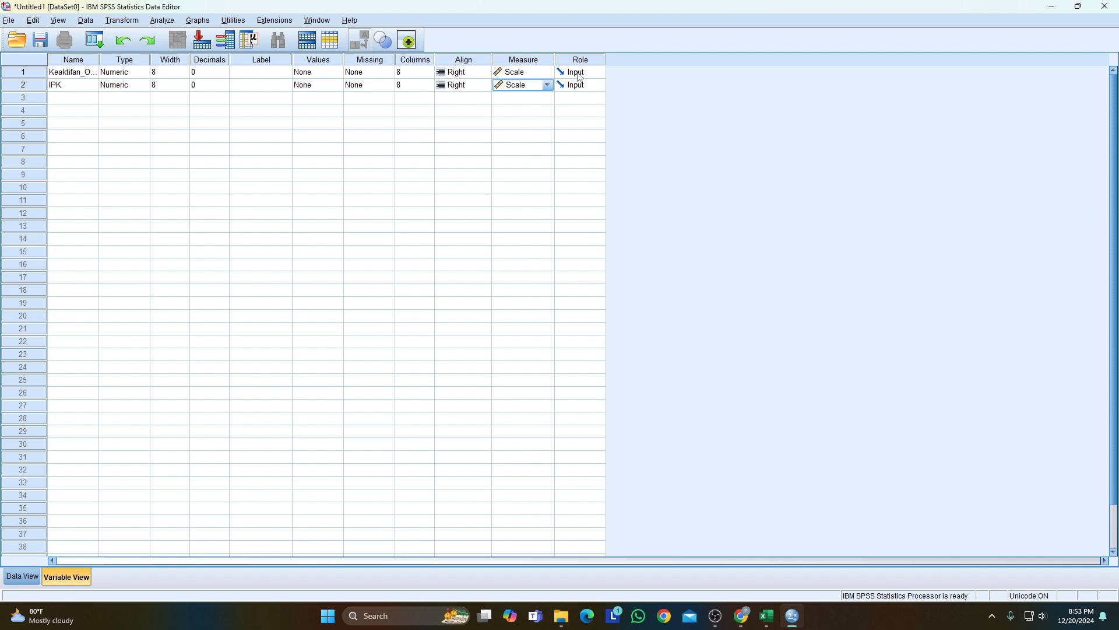
pyautogui.click(548, 85)
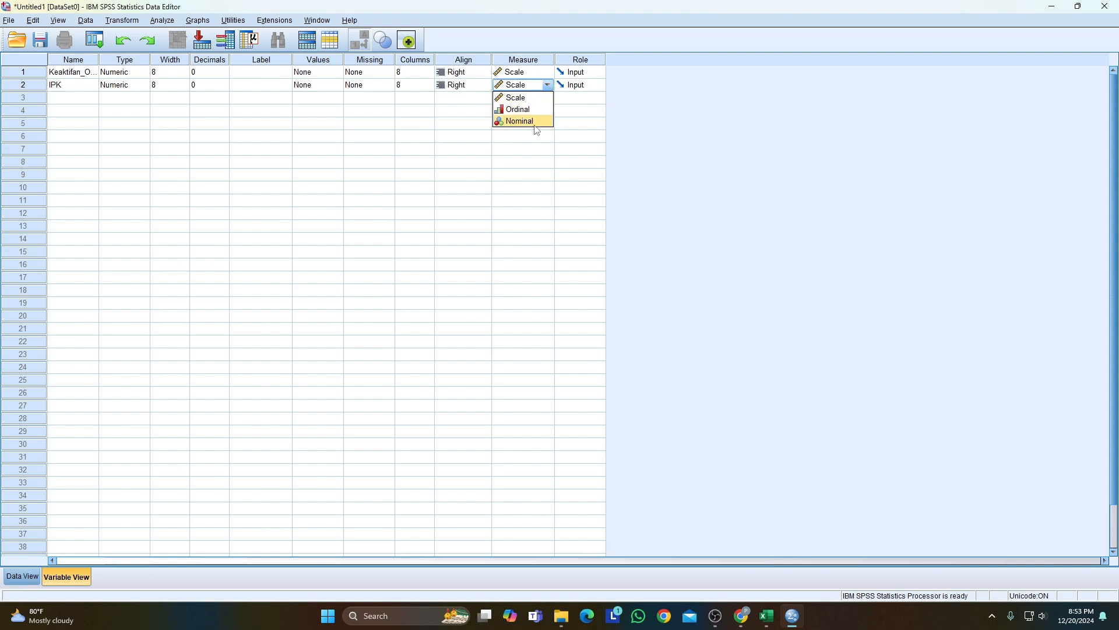
pyautogui.click(543, 100)
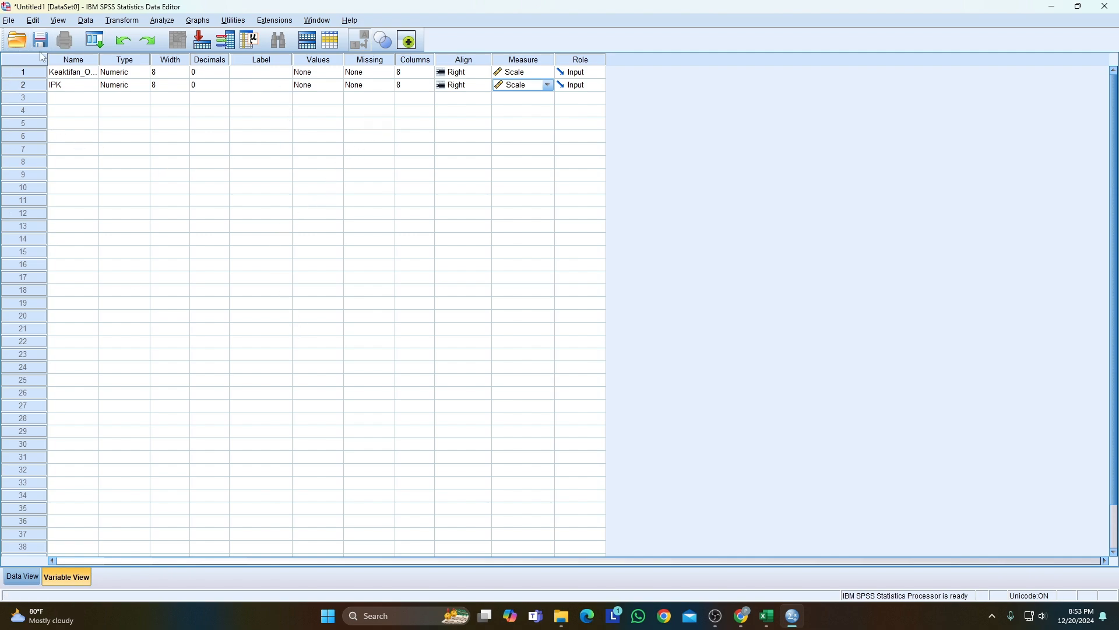
# Step: Show the data grid and widen the Keaktifan_Organisasi column until its name fits on one line
pyautogui.click(24, 576)
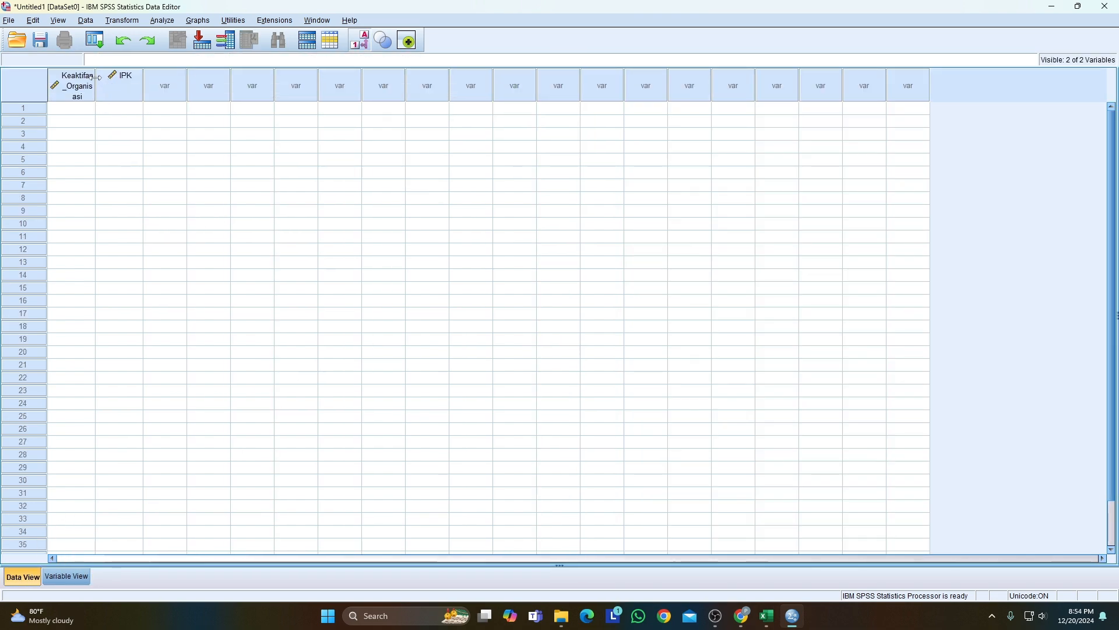
pyautogui.moveTo(97, 77); pyautogui.dragTo(143, 77)
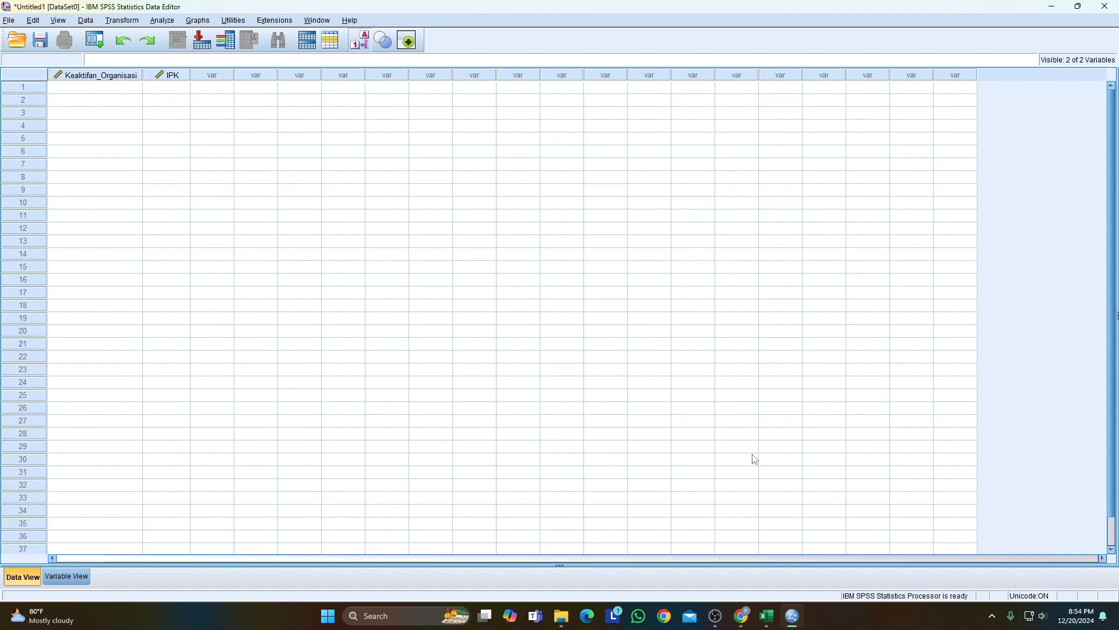
# Step: Switch to Excel and copy the organisation activity and IPK values in C4:D43 of the Data sheet
pyautogui.click(771, 620)
pyautogui.click(168, 183)
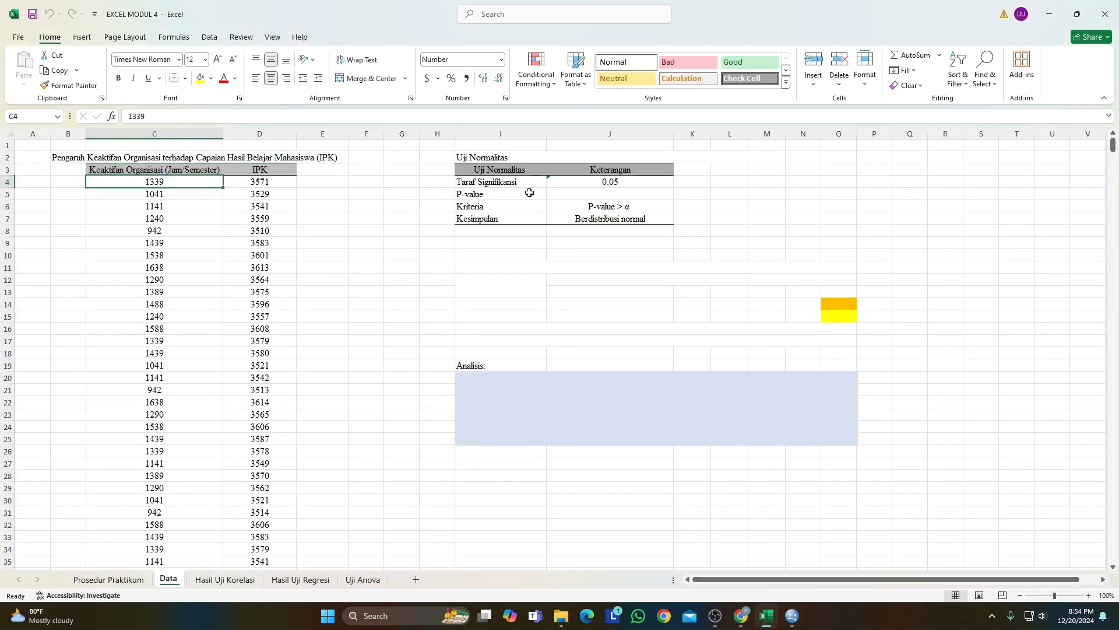
pyautogui.hotkey('shift', 'Right')
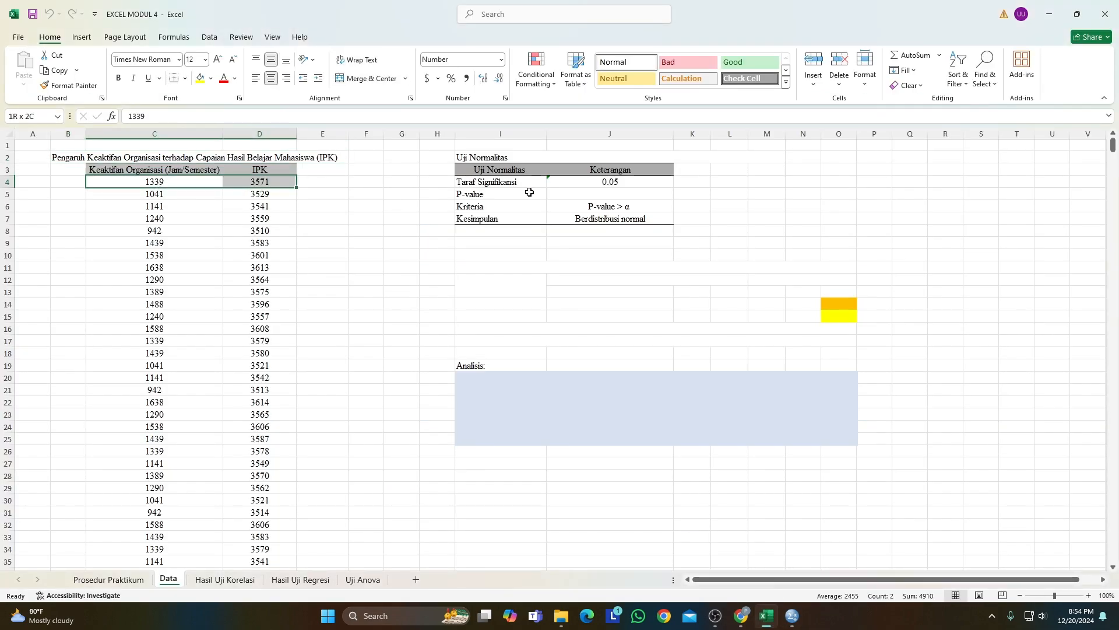
pyautogui.hotkey('ctrl', 'shift', 'Down')
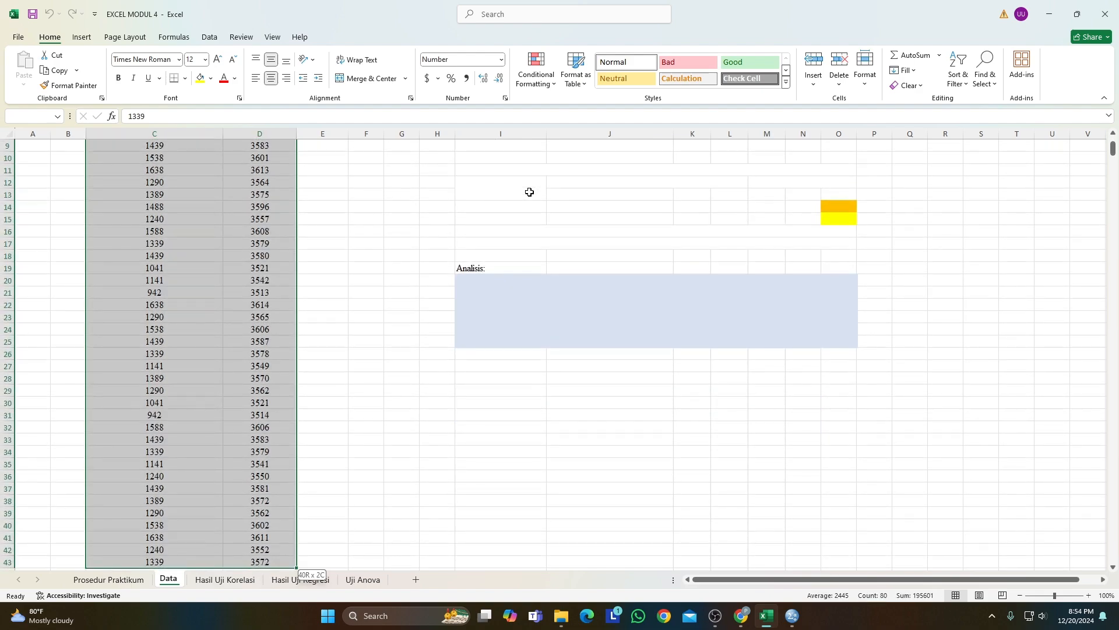
pyautogui.hotkey('ctrl', 'c')
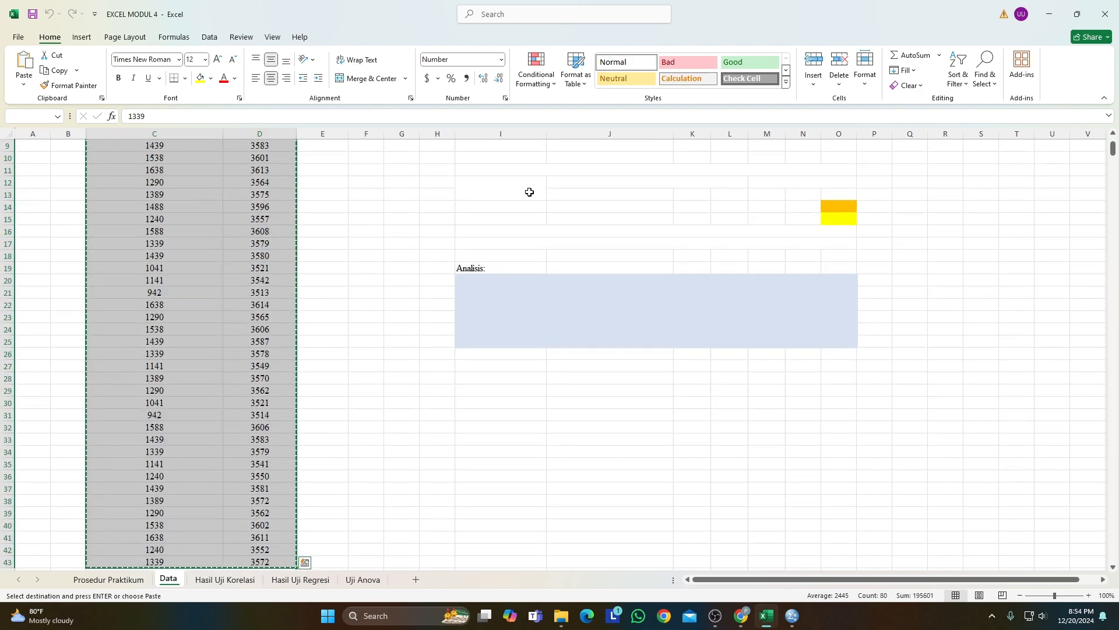
# Step: Return to SPSS and paste the copied values starting at row 1 of Keaktifan_Organisasi
pyautogui.click(1040, 15)
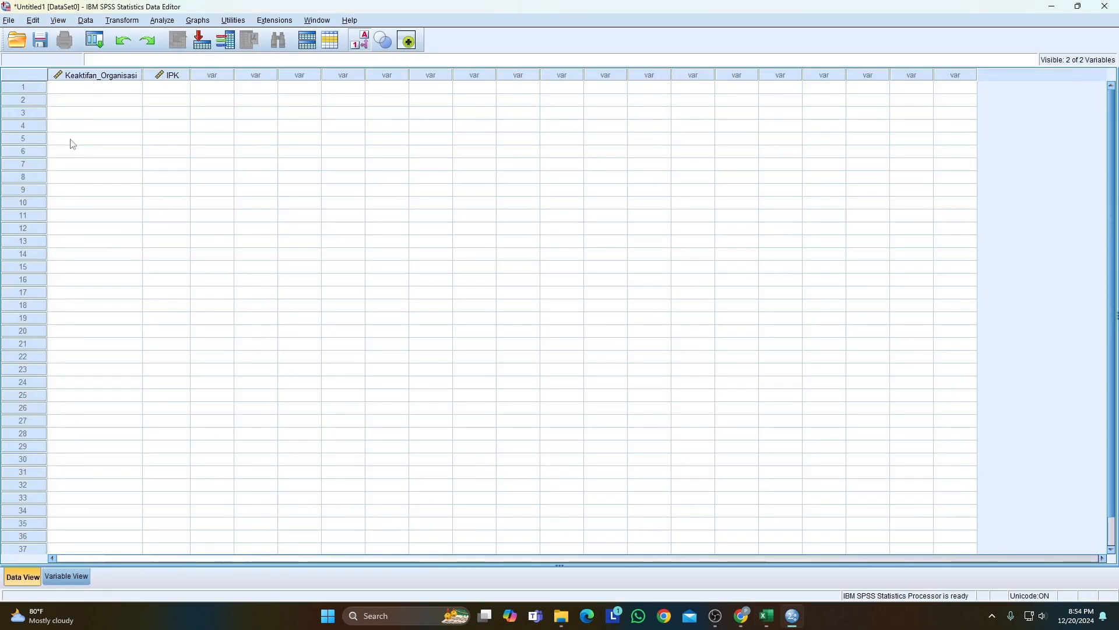
pyautogui.click(100, 88)
pyautogui.rightClick(100, 89)
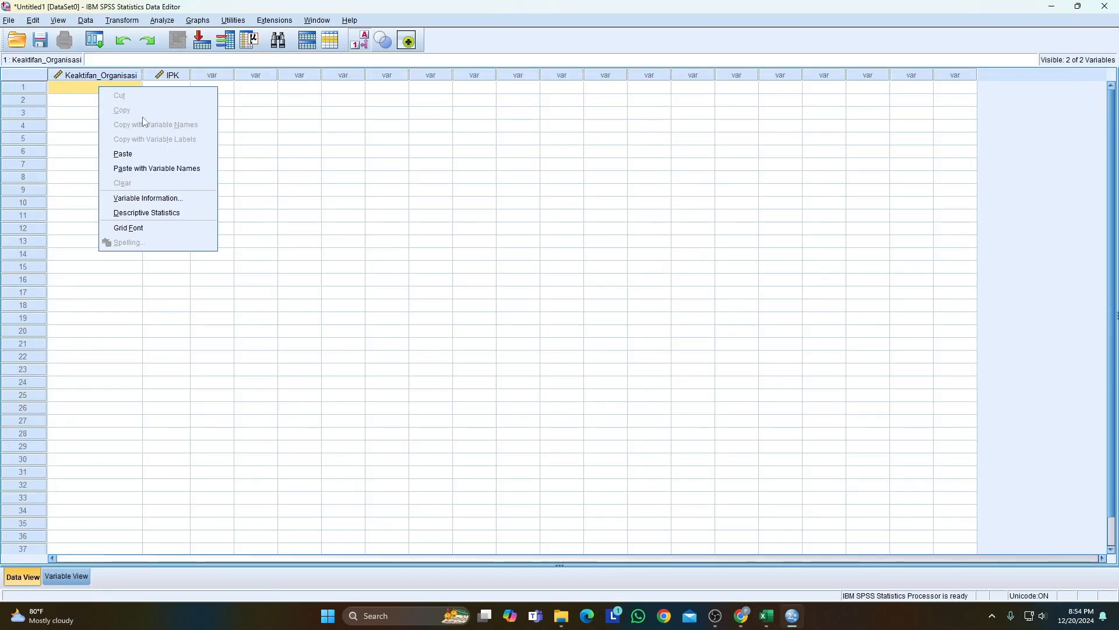
pyautogui.click(135, 153)
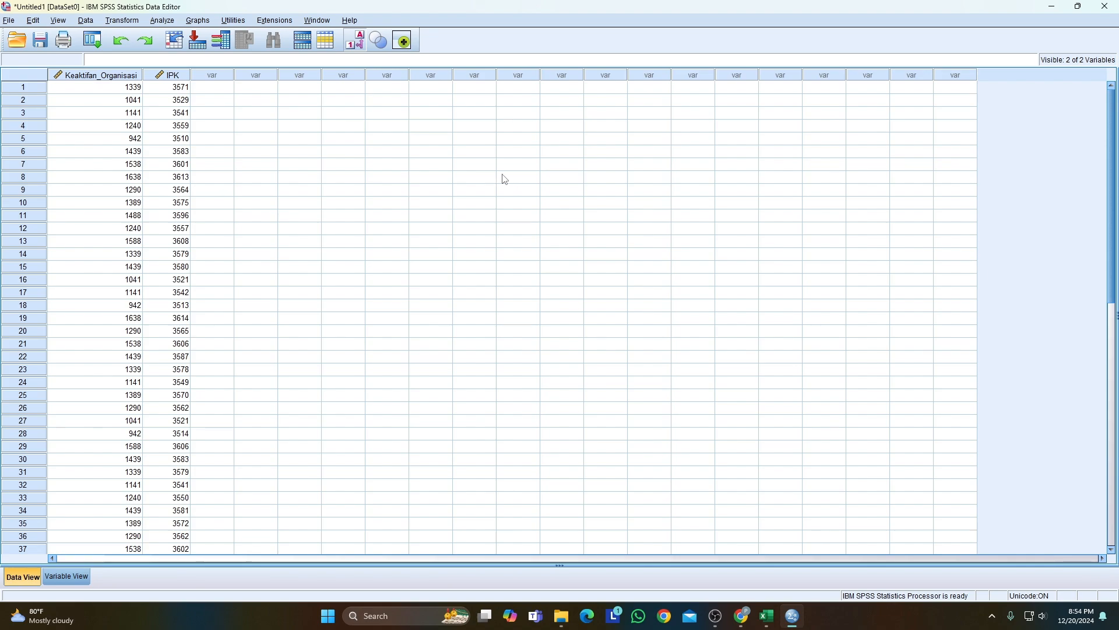
# Step: Start the Explore descriptive analysis with Keaktifan_Organisasi and IPK as the dependent variables
pyautogui.click(162, 21)
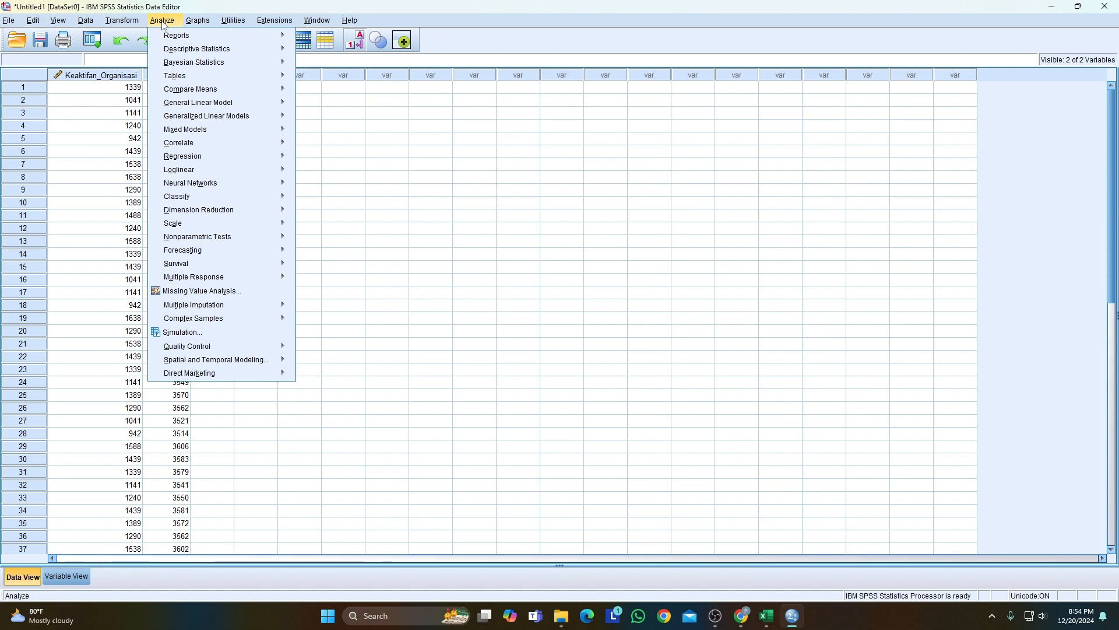
pyautogui.moveTo(198, 51)
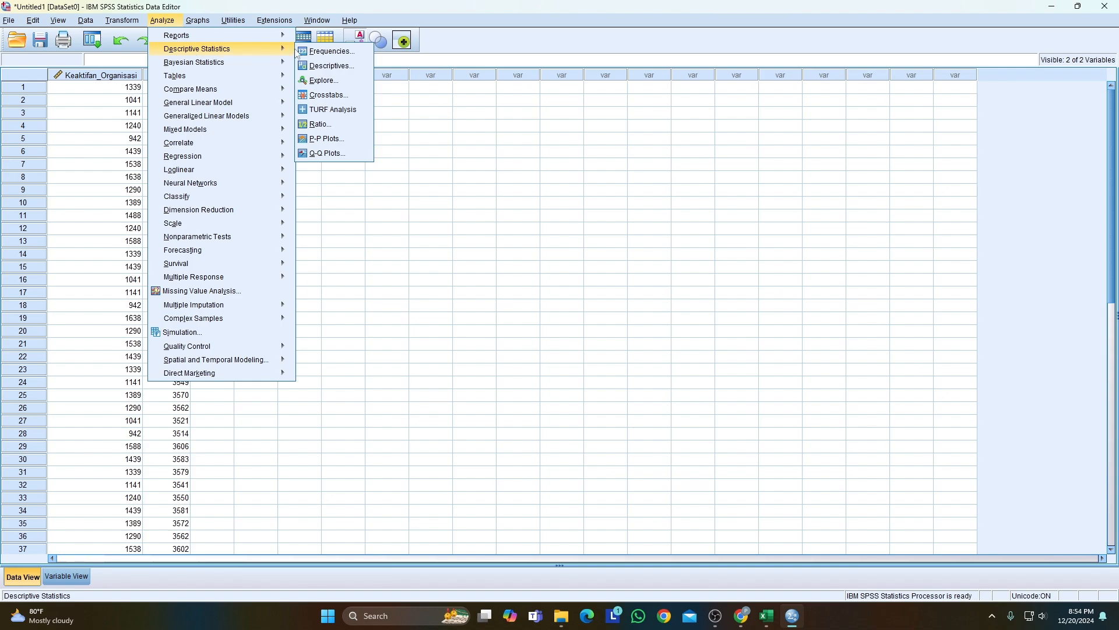
pyautogui.click(328, 82)
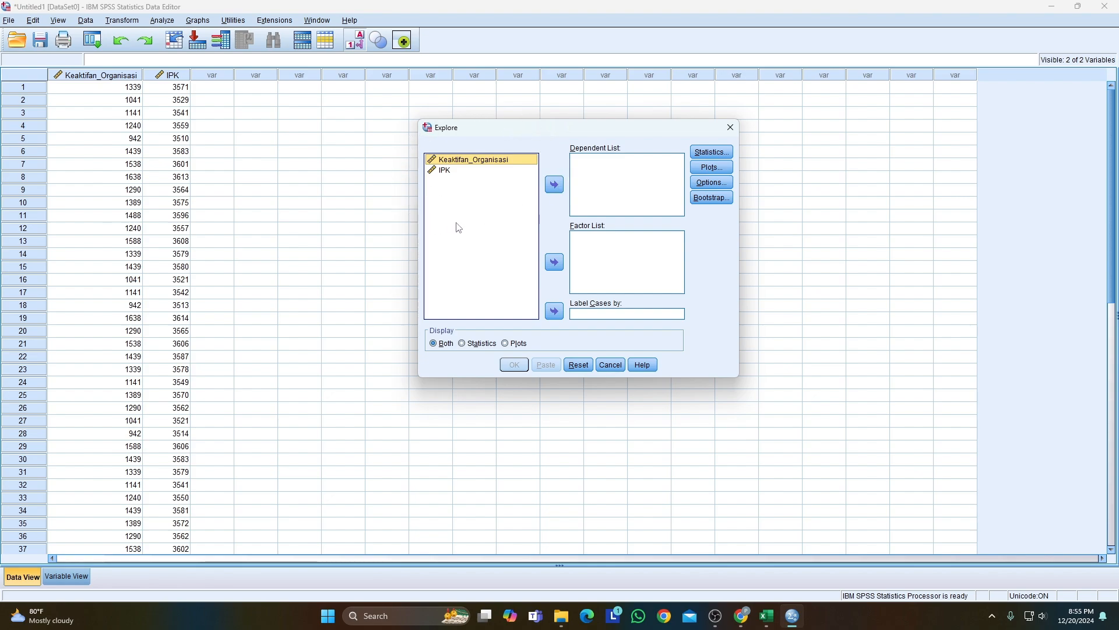
pyautogui.hotkey('ctrl', 'a')
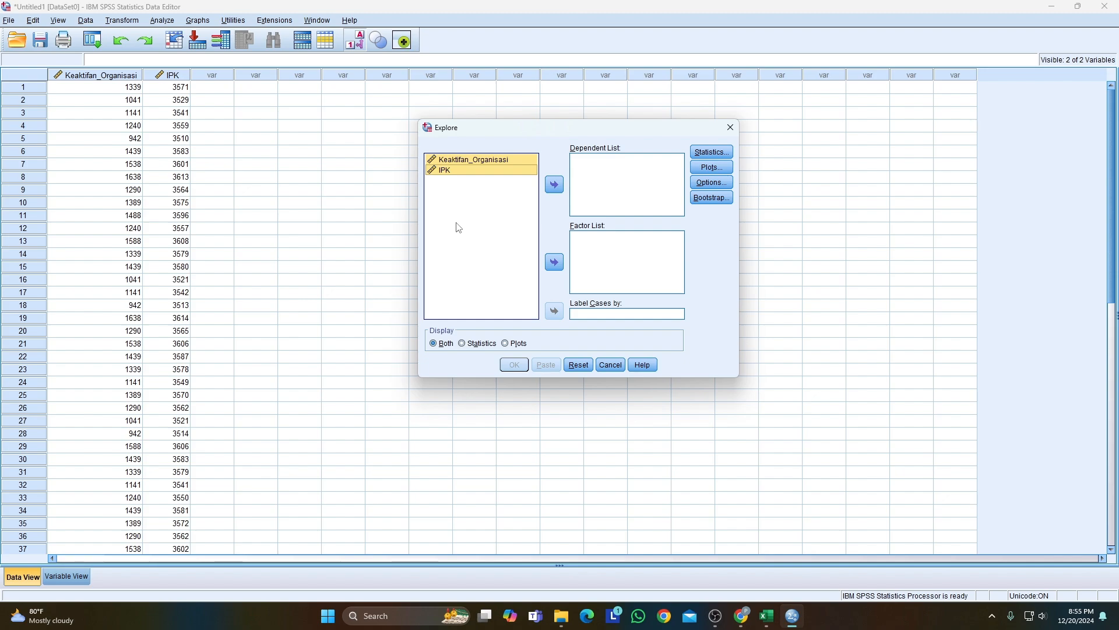
pyautogui.click(554, 185)
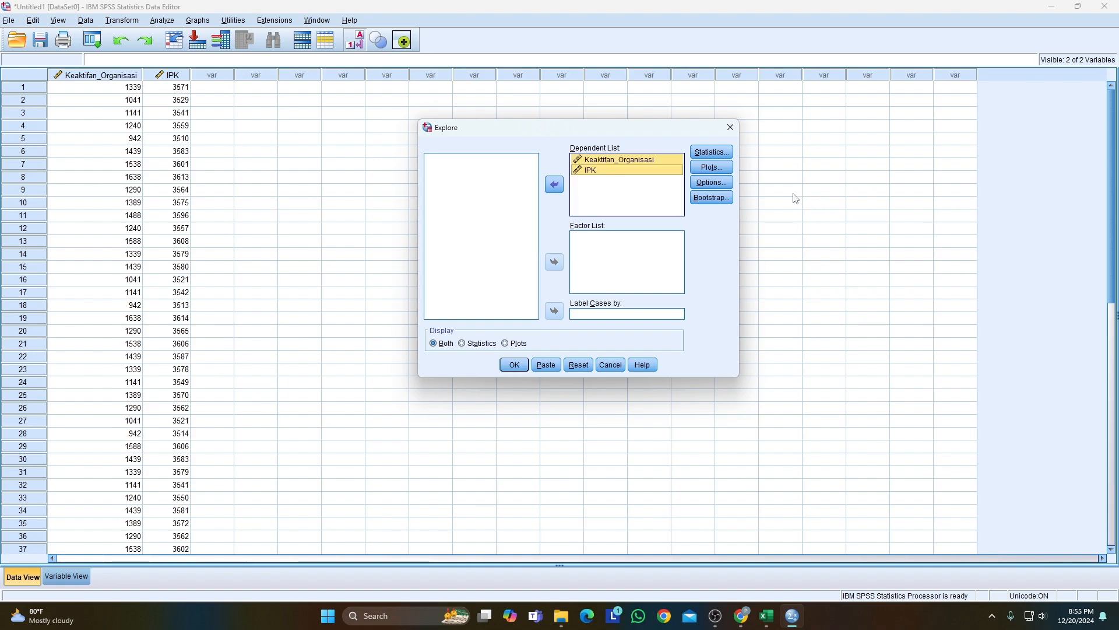
# Step: Enable normality plots with tests in the Explore plot settings
pyautogui.click(711, 169)
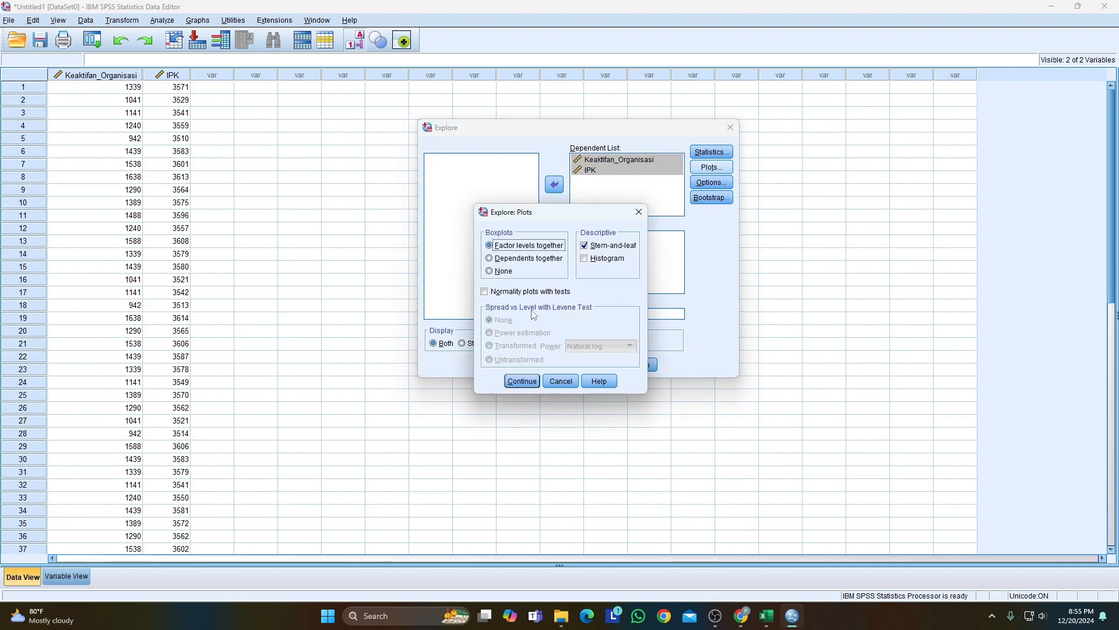
pyautogui.click(485, 293)
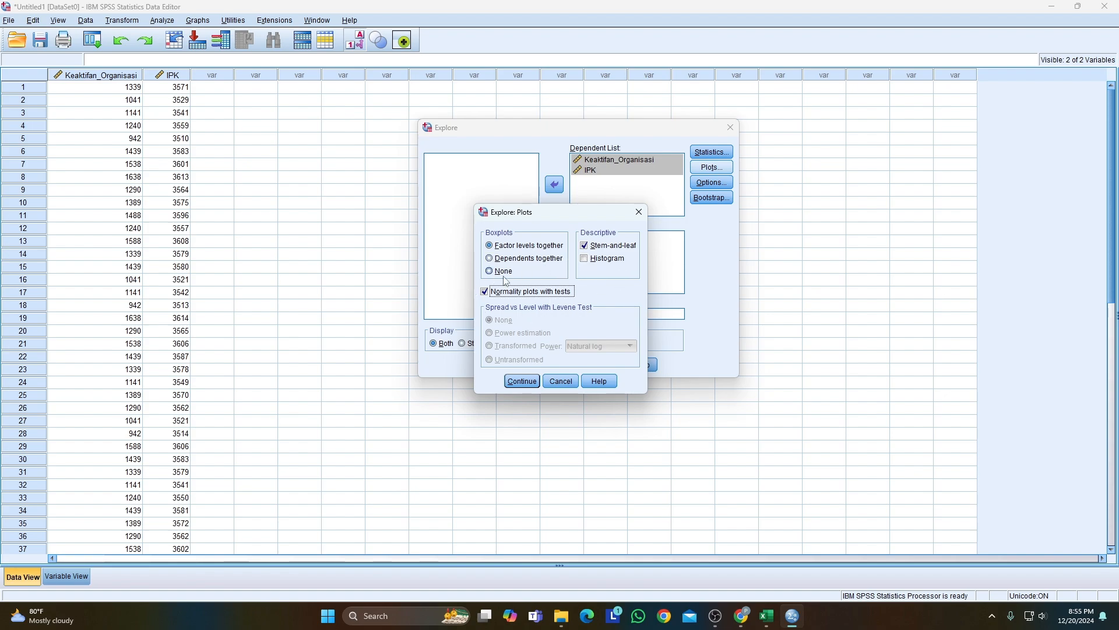
pyautogui.click(522, 382)
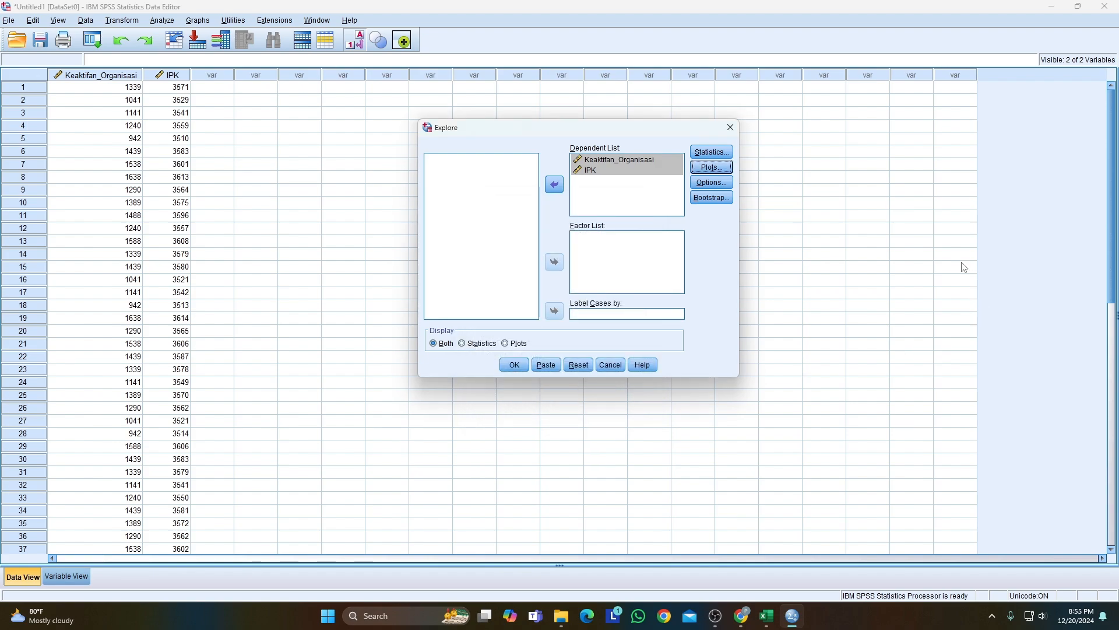
# Step: Confirm listwise exclusion of missing cases and descriptives with a 95% confidence interval for the mean in Explore
pyautogui.click(711, 183)
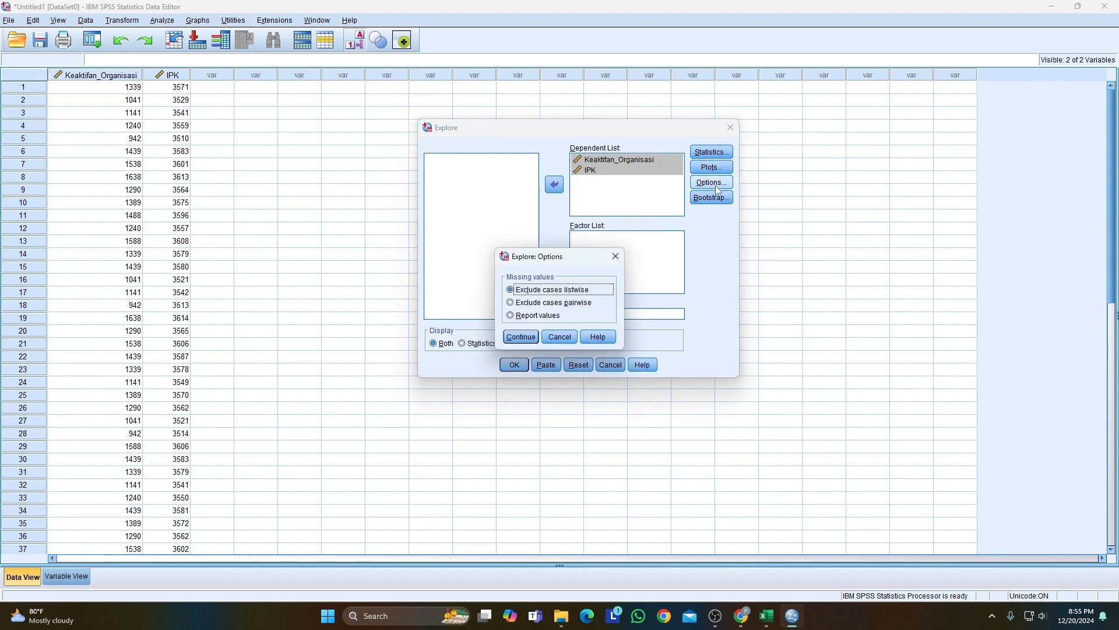
pyautogui.click(520, 337)
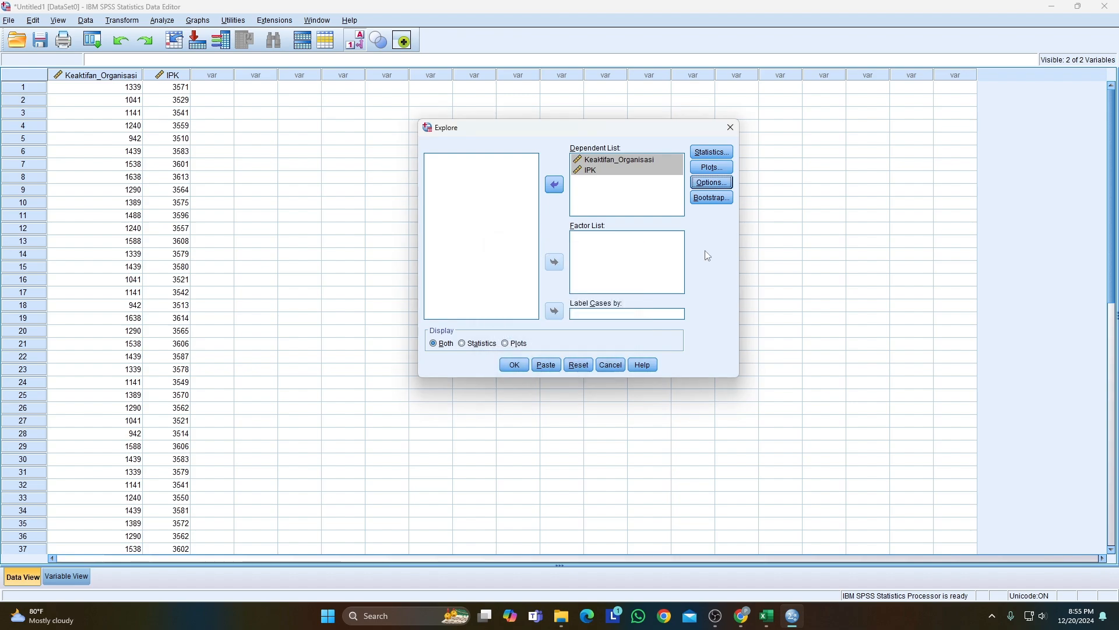
pyautogui.click(709, 155)
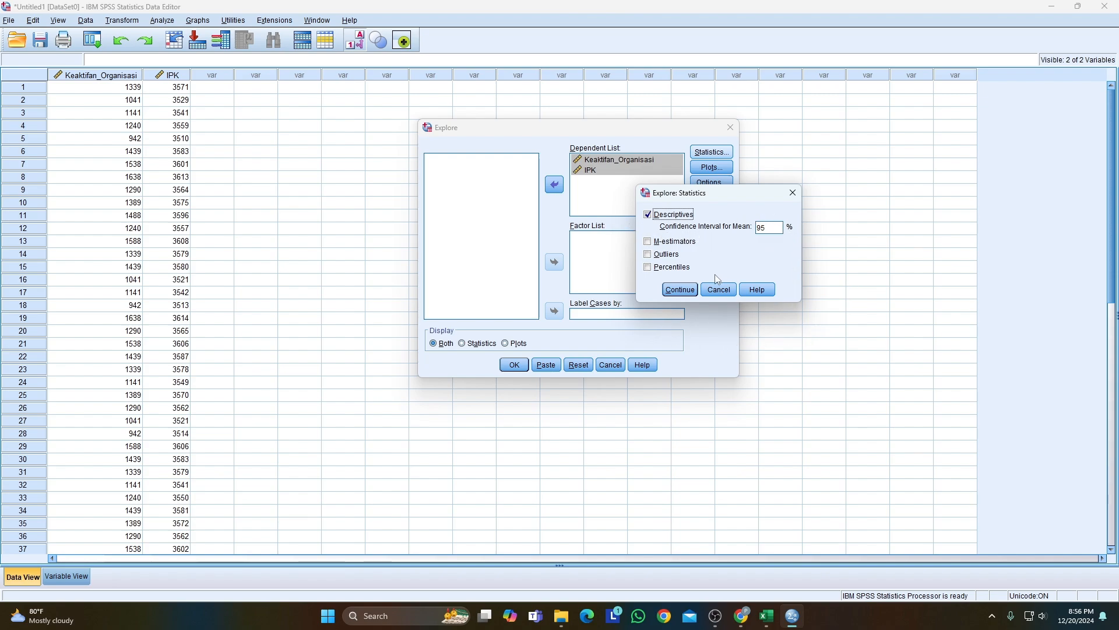
pyautogui.click(682, 290)
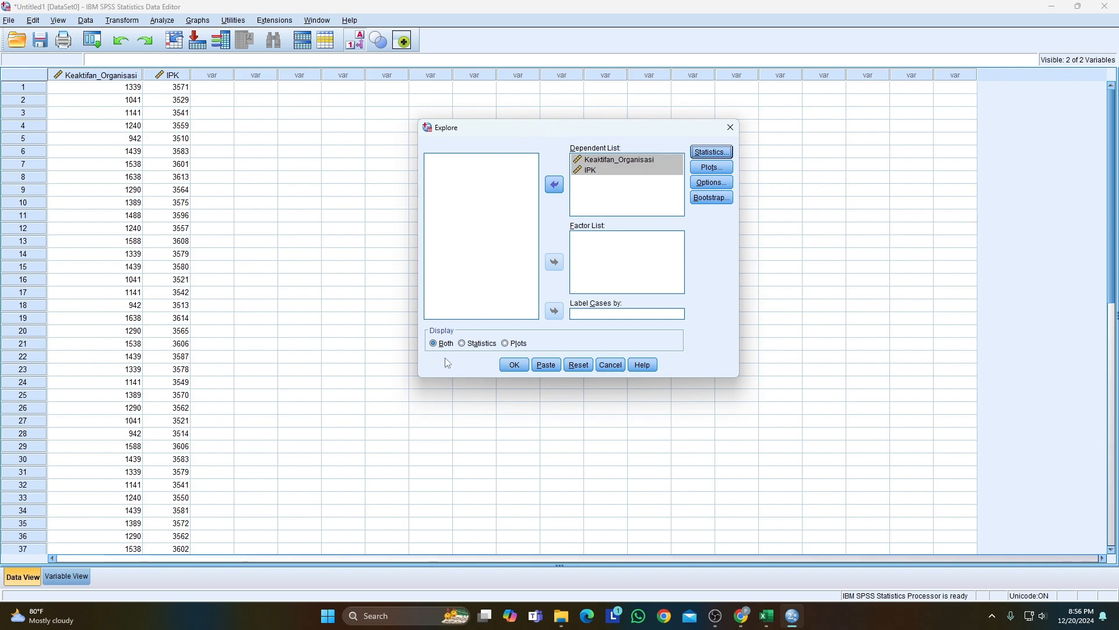
# Step: Run the Explore analysis and bring up the Tests of Normality table in the output
pyautogui.click(520, 366)
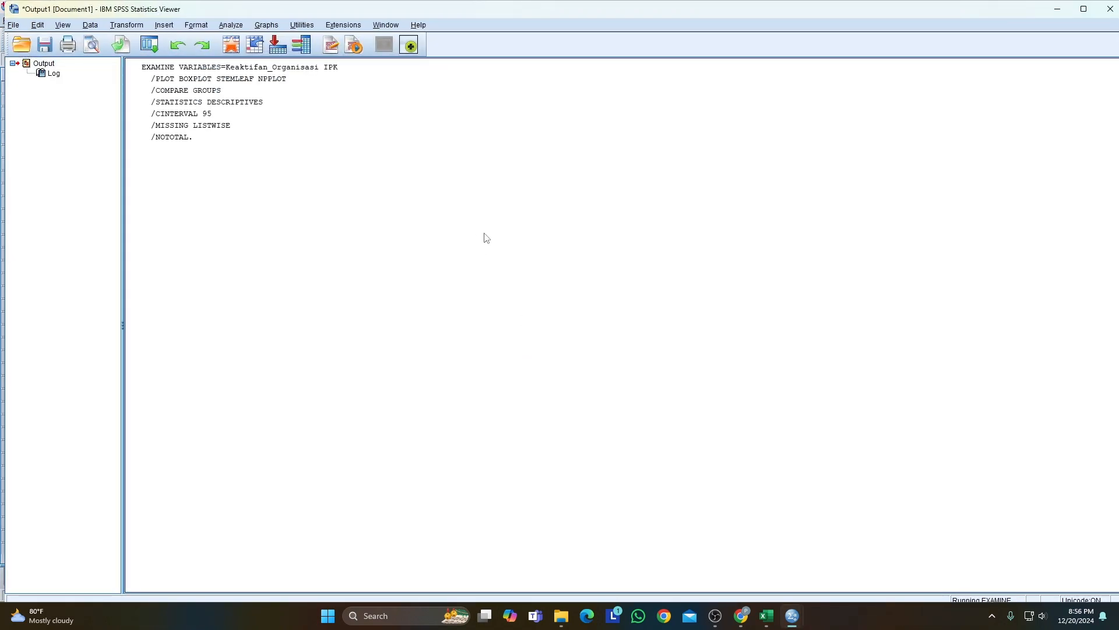
pyautogui.scroll(-6, 487, 238)
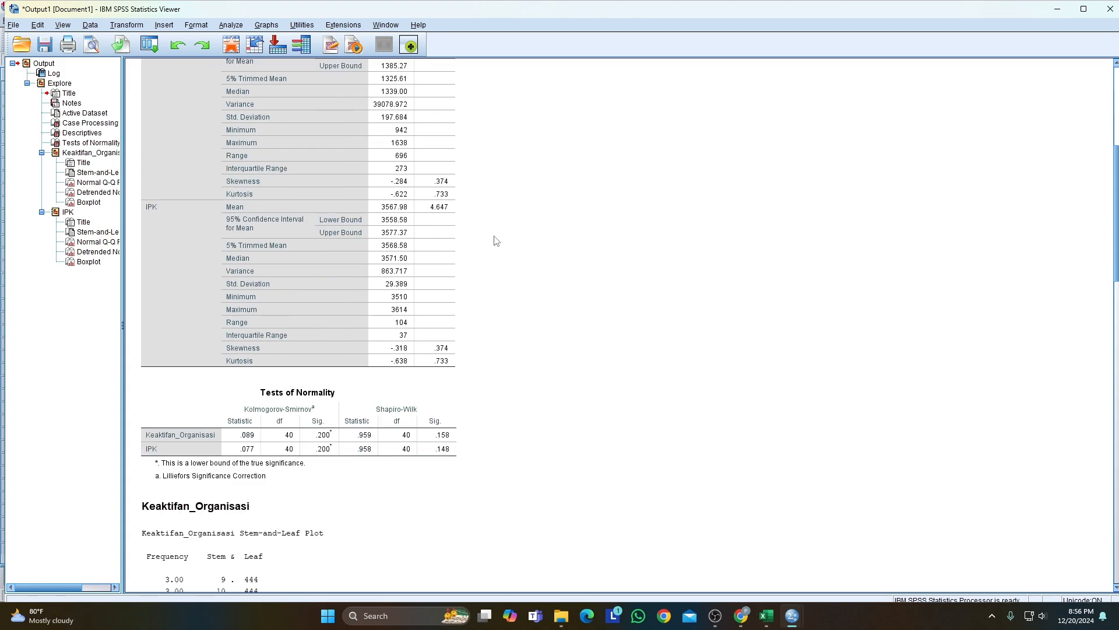
# Step: Review the Case Processing Summary, Descriptives and Tests of Normality tables in the Explore output
pyautogui.scroll(7, 495, 241)
pyautogui.scroll(-3, 494, 236)
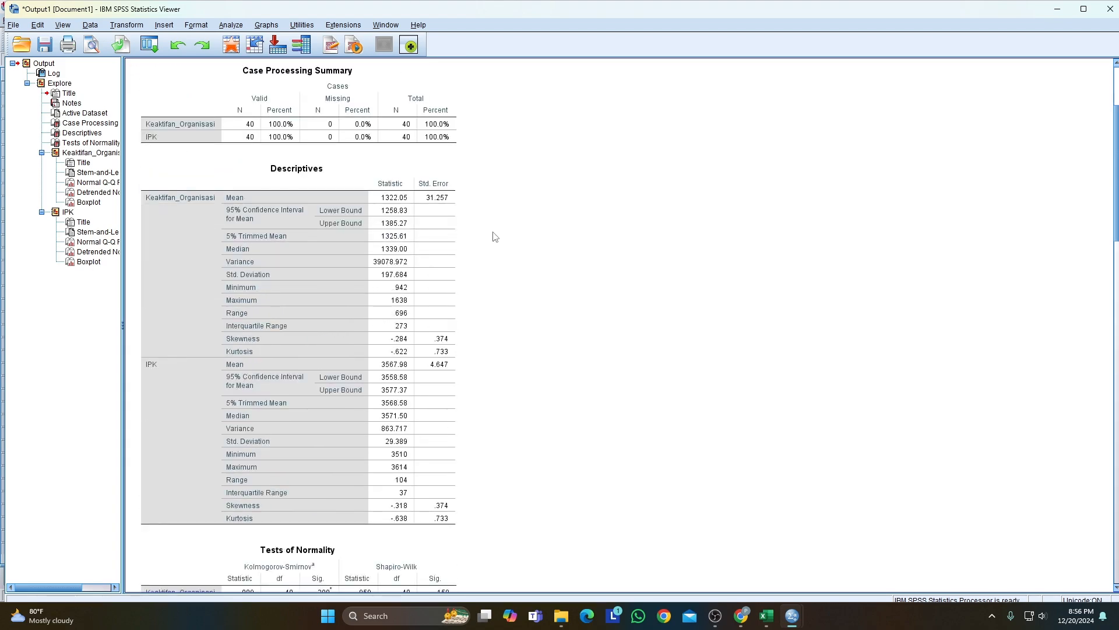
pyautogui.click(246, 135)
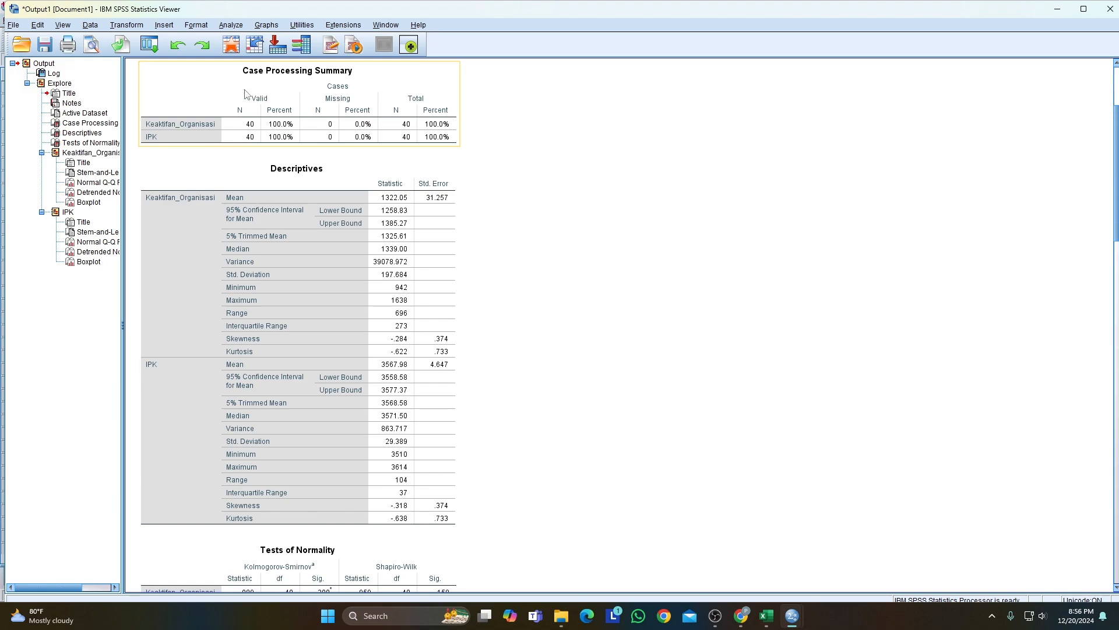
pyautogui.click(471, 181)
pyautogui.scroll(-2, 493, 206)
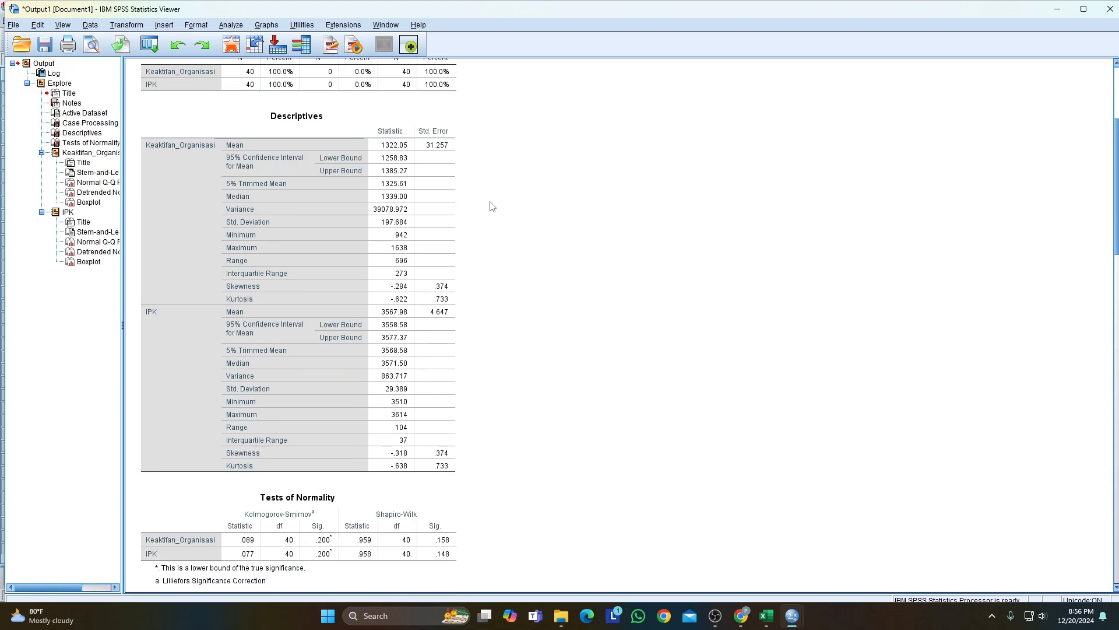
pyautogui.click(330, 170)
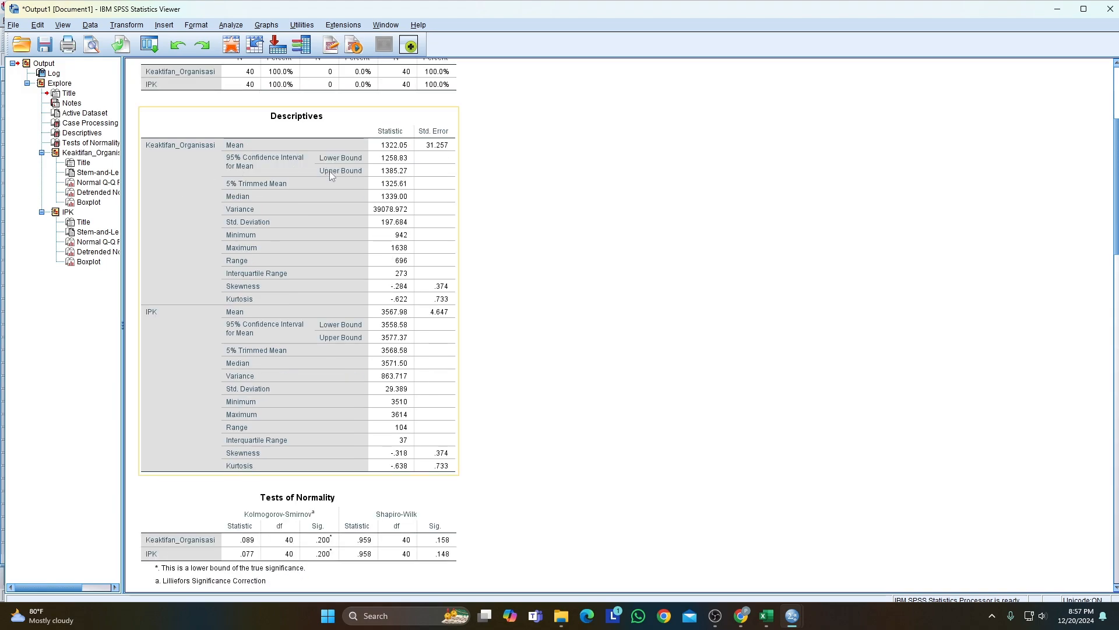
pyautogui.scroll(-10, 330, 176)
pyautogui.scroll(-2, 388, 195)
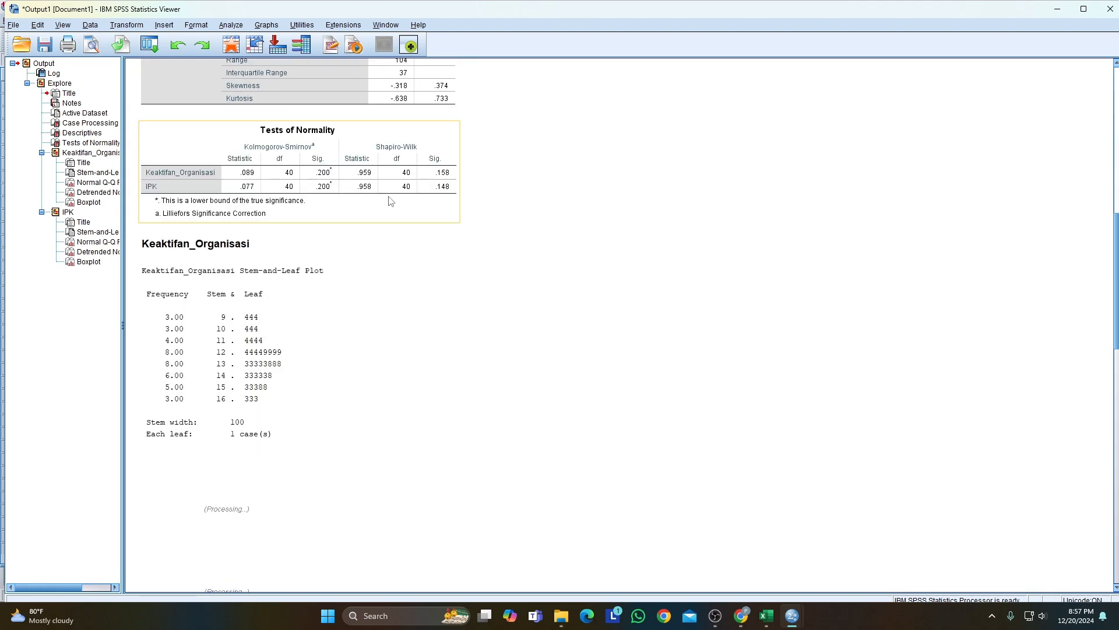
pyautogui.scroll(-2, 390, 195)
pyautogui.scroll(1, 390, 195)
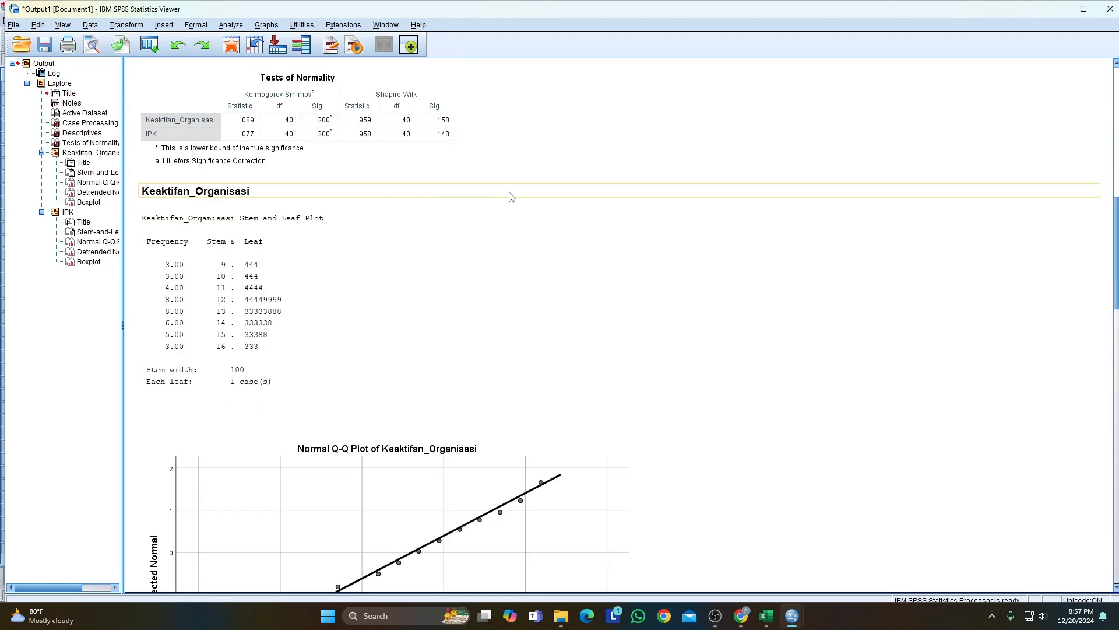
pyautogui.scroll(1, 516, 189)
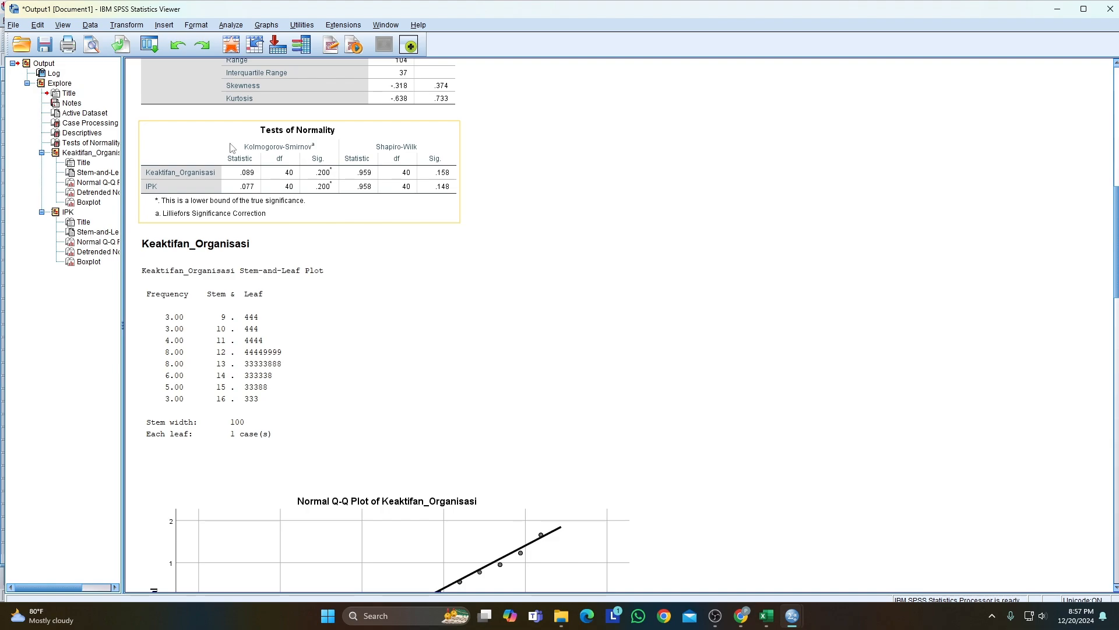
# Step: Copy the Tests of Normality table from the Explore output
pyautogui.click(201, 151)
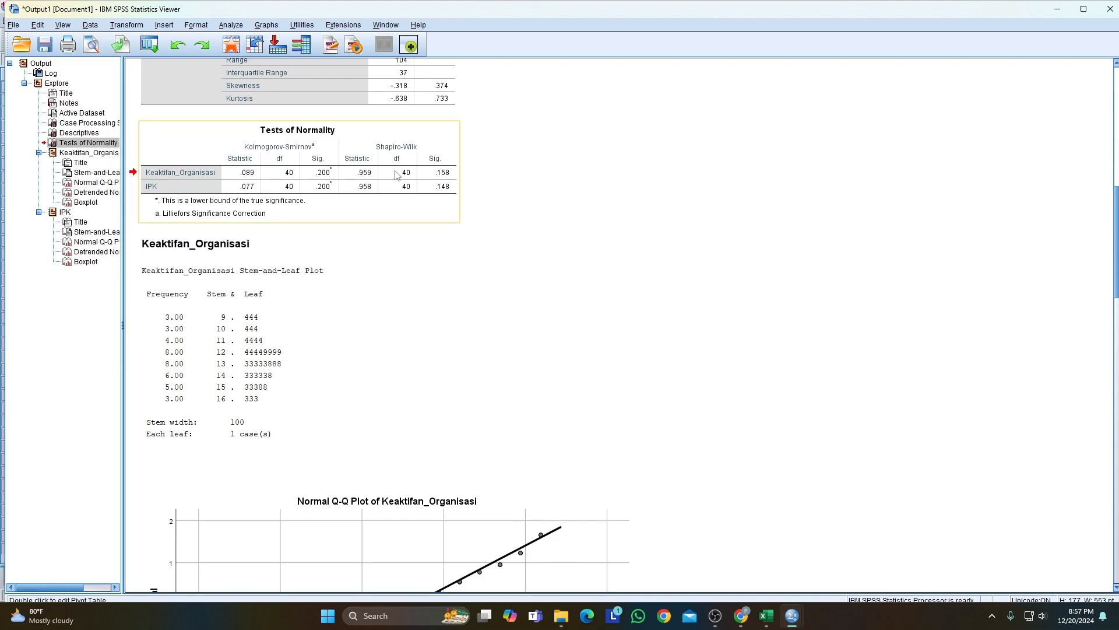
pyautogui.rightClick(212, 146)
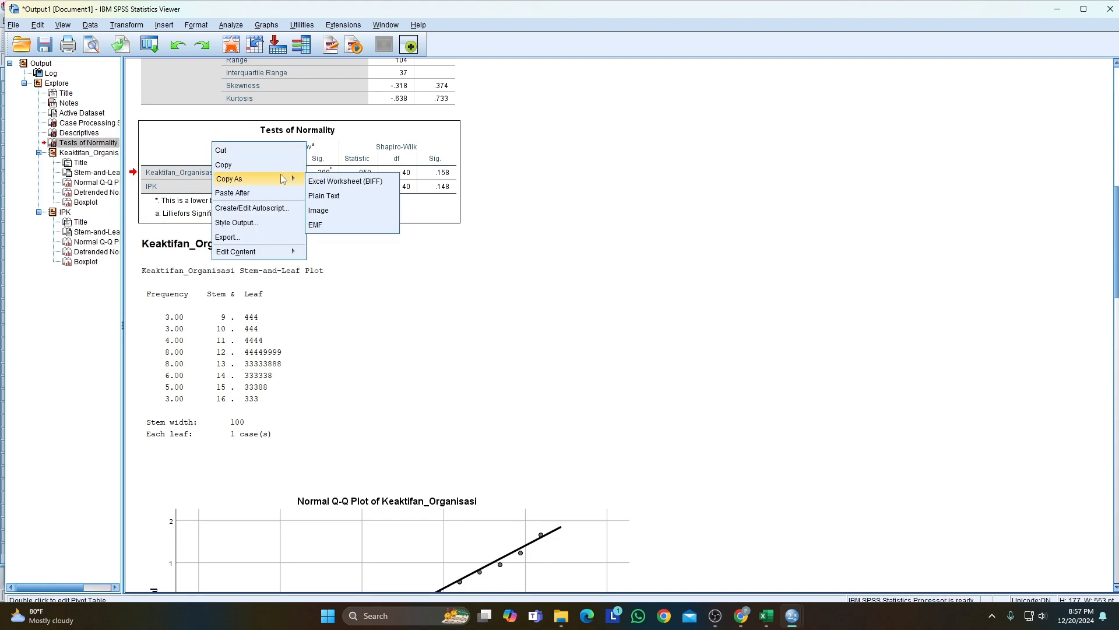
pyautogui.click(269, 165)
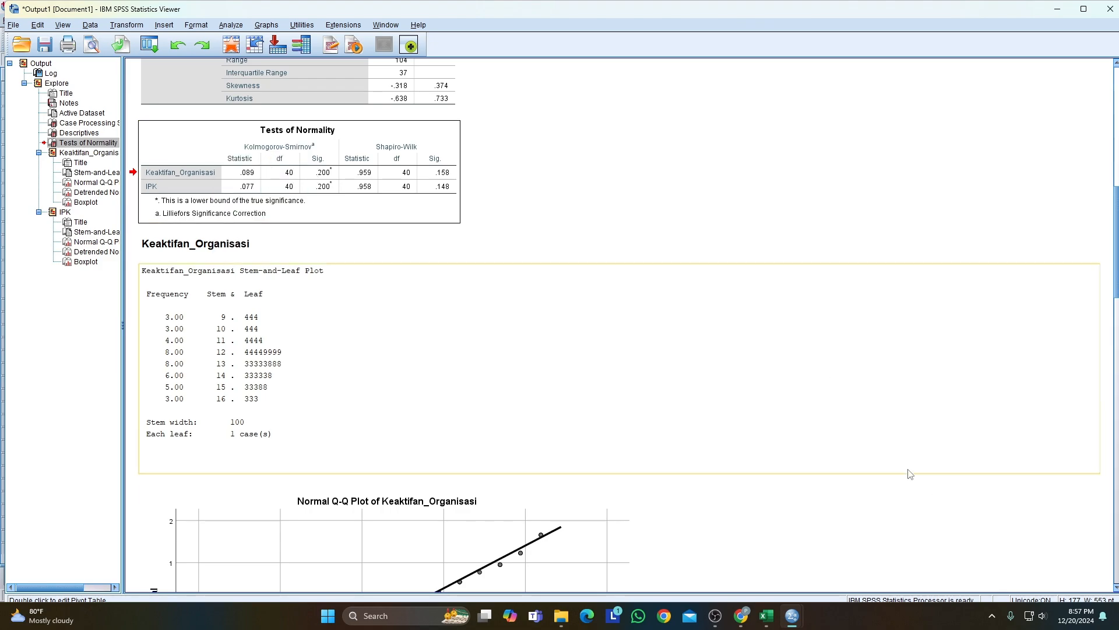
# Step: Switch to Excel and paste the Tests of Normality table at I11 on the Data sheet of EXCEL MODUL 4
pyautogui.click(766, 620)
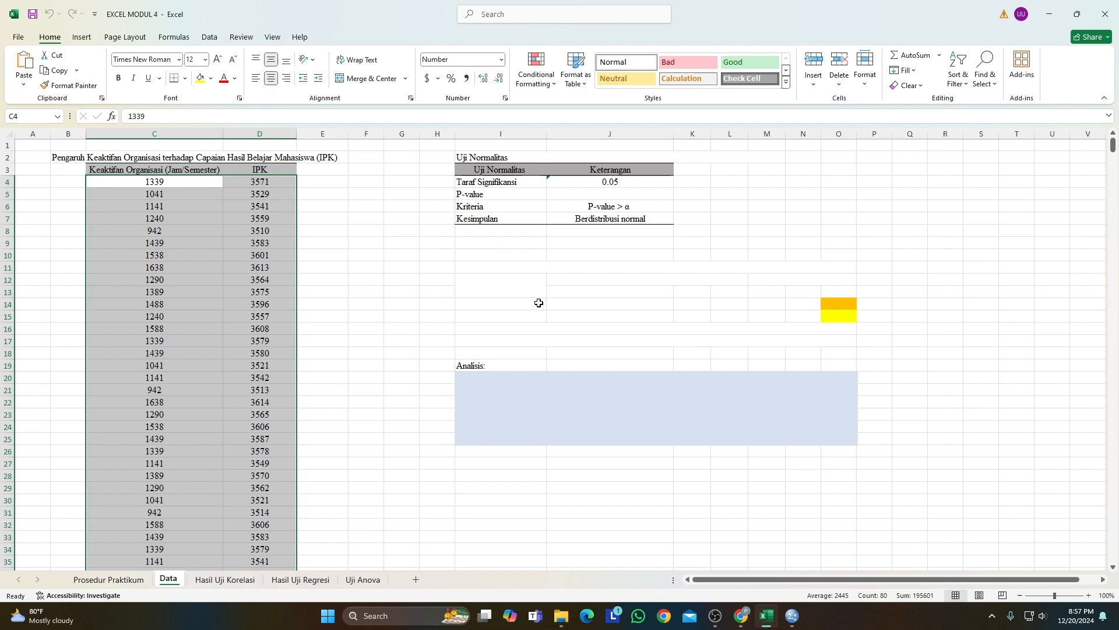
pyautogui.click(495, 278)
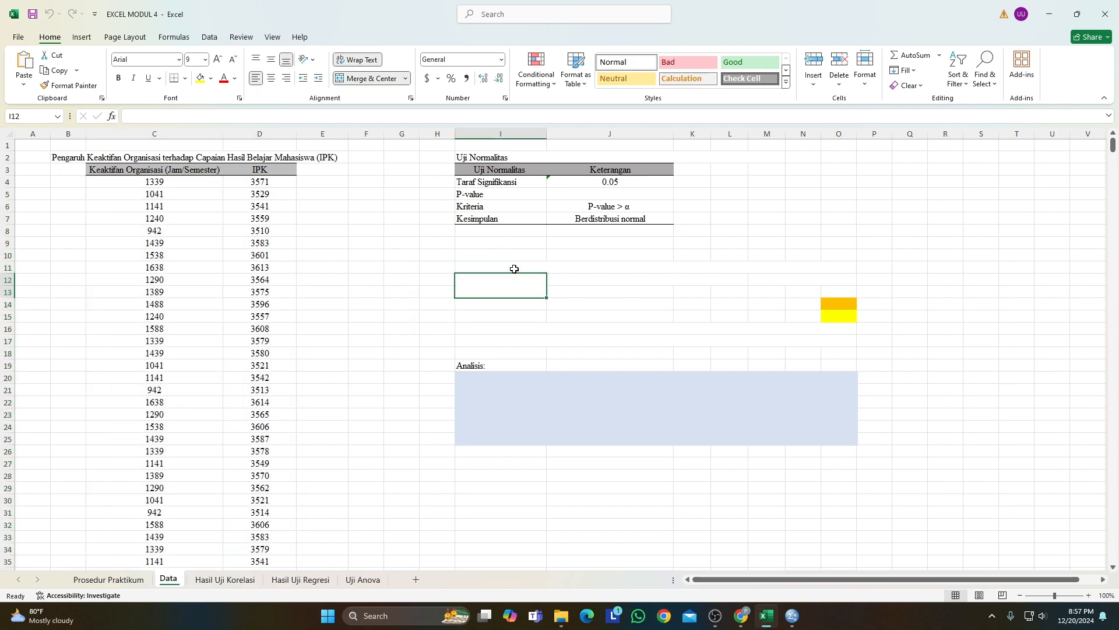
pyautogui.click(512, 267)
pyautogui.rightClick(513, 267)
pyautogui.click(545, 334)
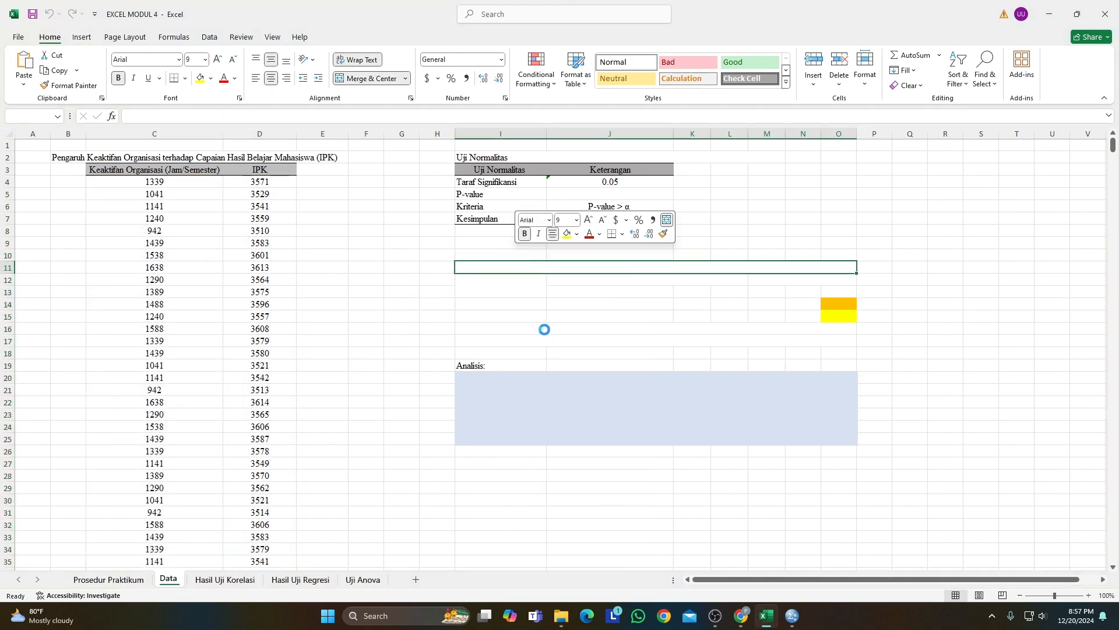
pyautogui.click(544, 338)
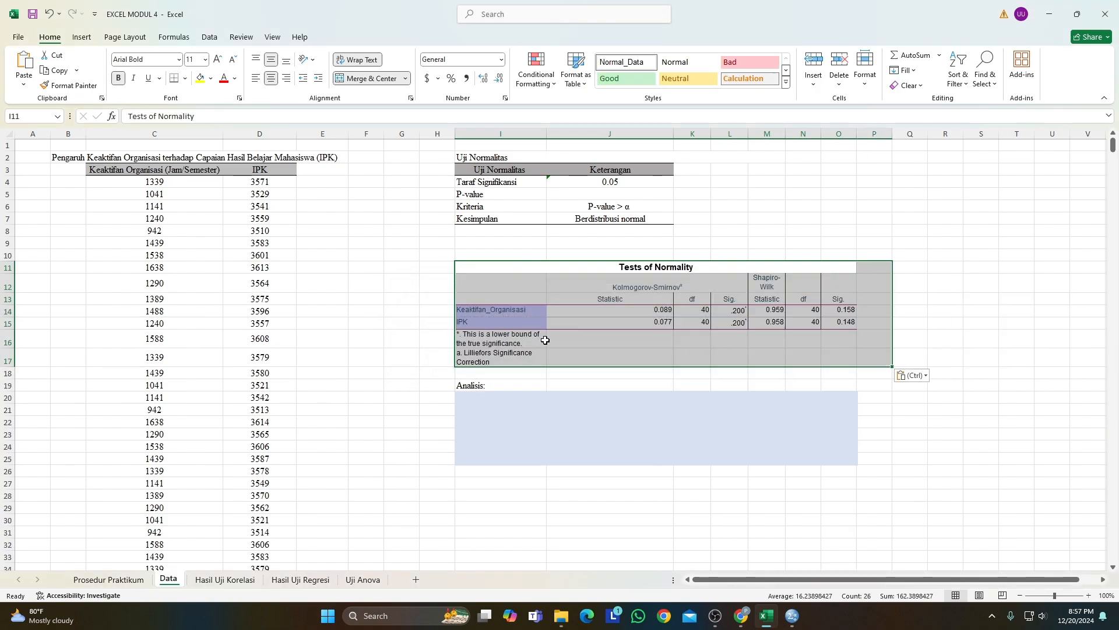
pyautogui.click(781, 226)
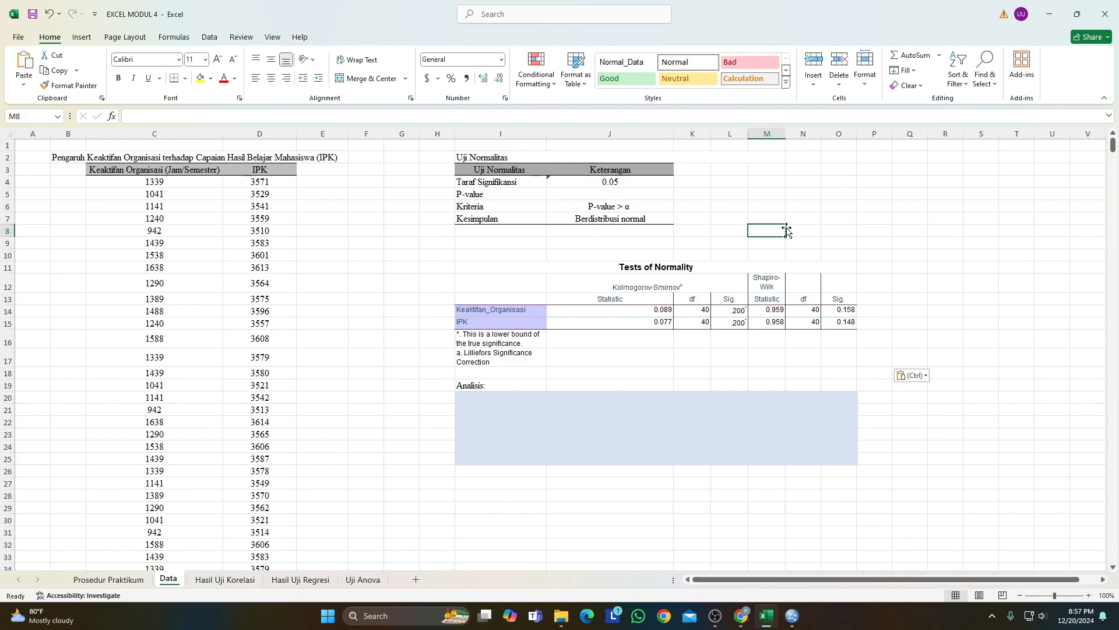
# Step: Fill the Shapiro-Wilk Sig. cells with colour, yellow for Keaktifan_Organisasi and light blue for IPK
pyautogui.click(836, 312)
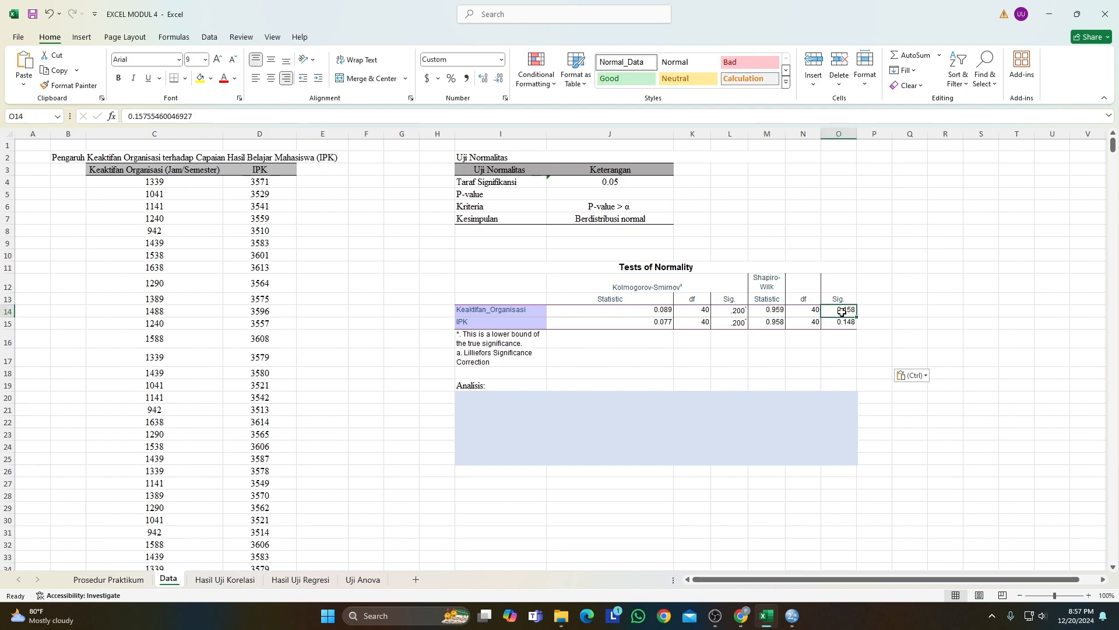
pyautogui.moveTo(844, 310); pyautogui.dragTo(843, 325)
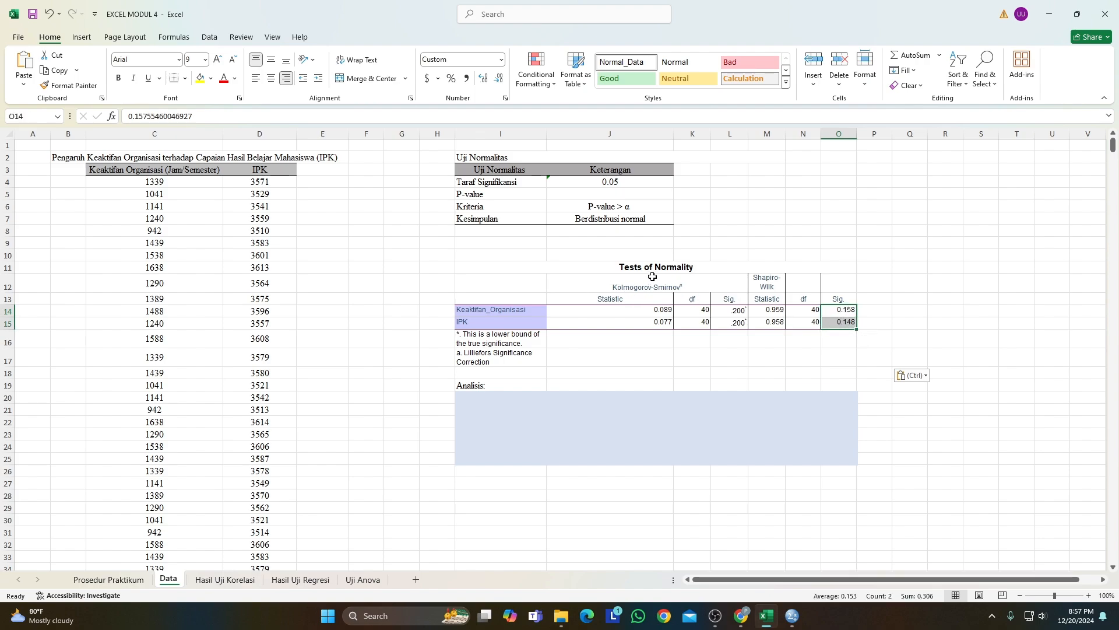
pyautogui.click(844, 310)
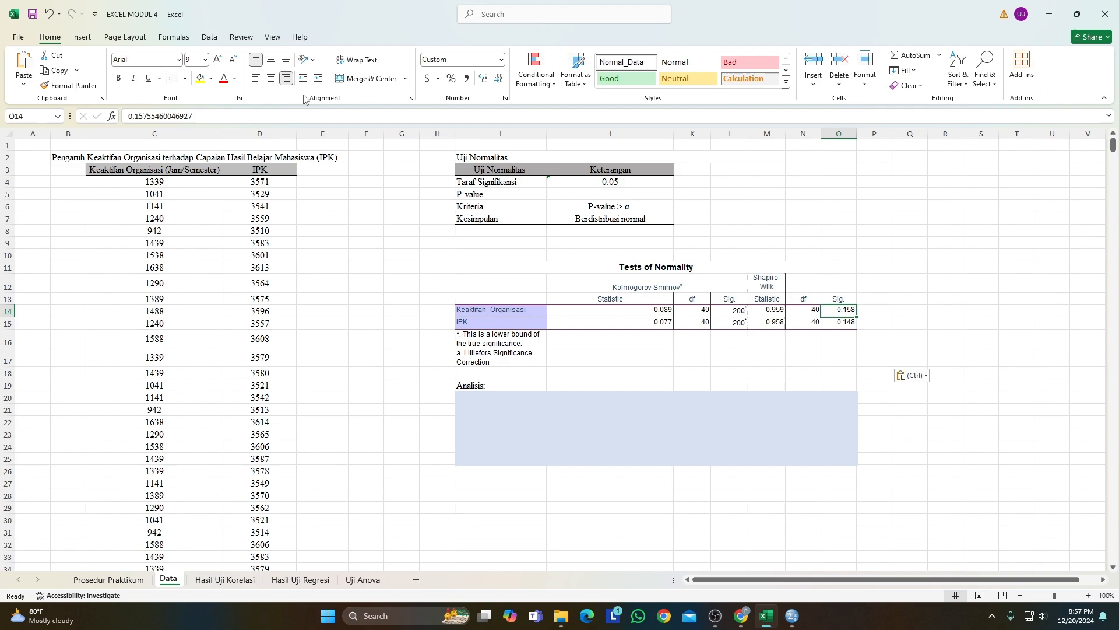
pyautogui.click(200, 78)
pyautogui.click(830, 324)
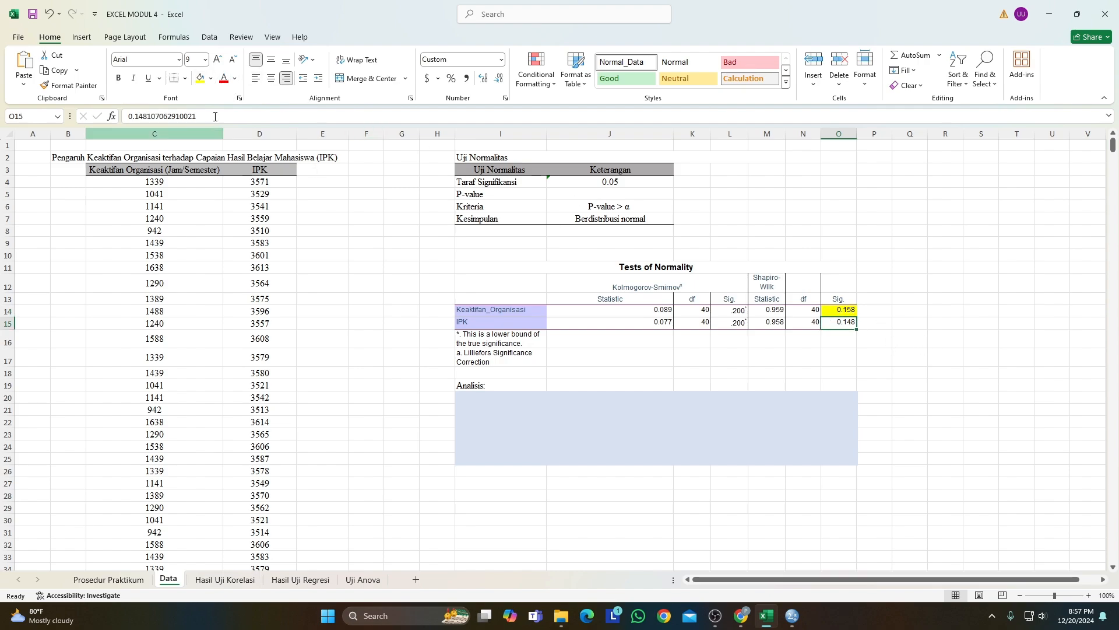
pyautogui.click(210, 78)
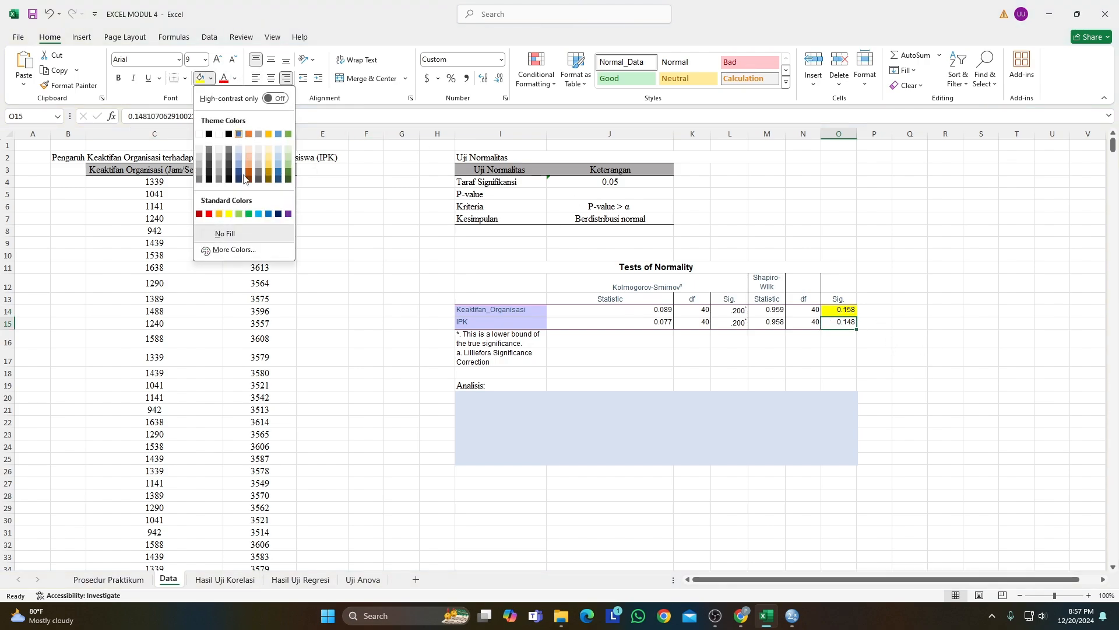
pyautogui.click(259, 214)
pyautogui.click(889, 385)
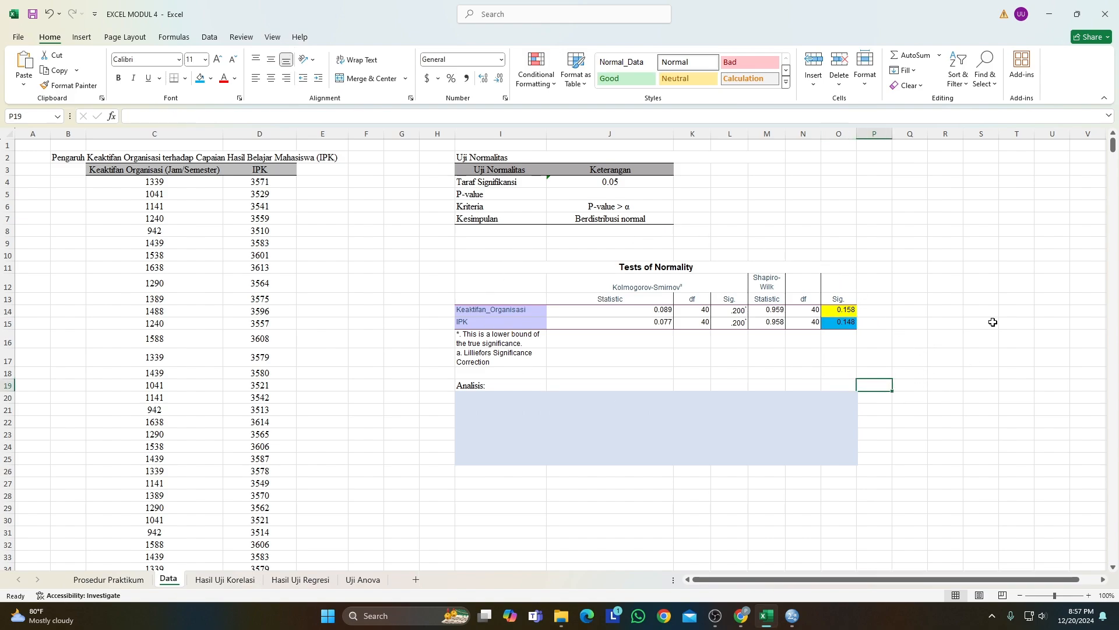
# Step: Compare the Kolmogorov-Smirnov and Shapiro-Wilk columns of the pasted table against the sample data to judge which test applies
pyautogui.click(733, 314)
pyautogui.click(727, 325)
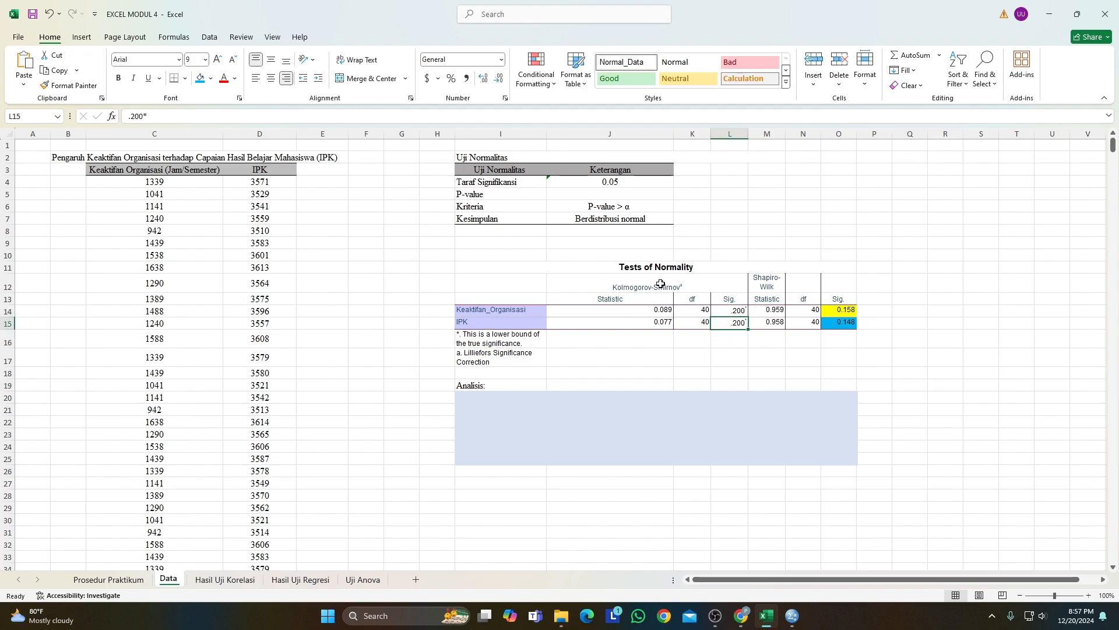
pyautogui.click(714, 282)
pyautogui.moveTo(764, 289); pyautogui.dragTo(835, 289)
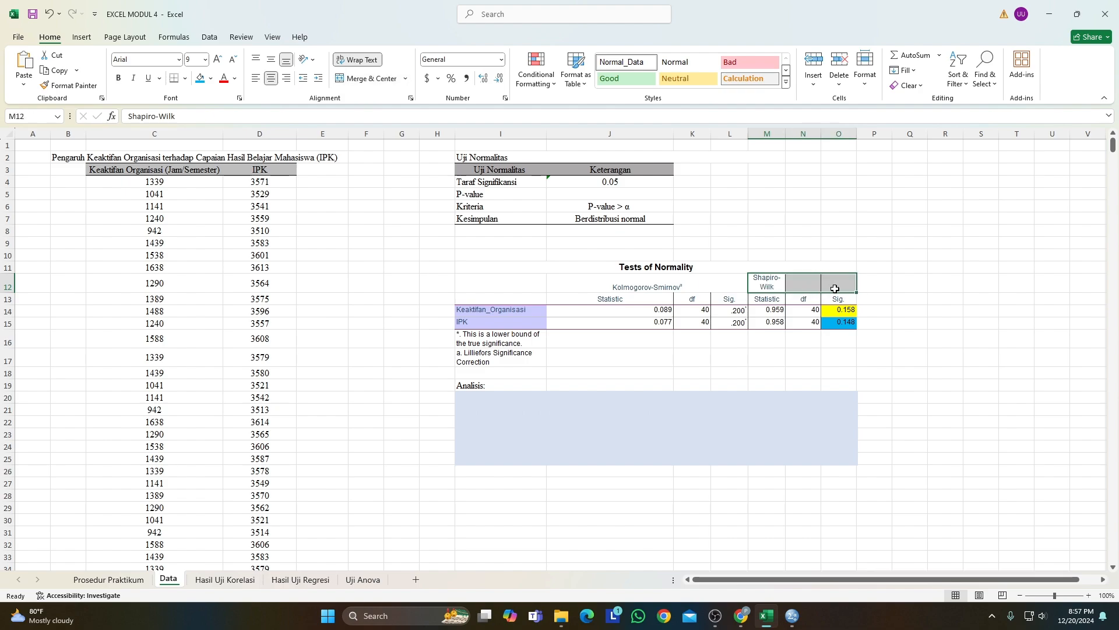
pyautogui.click(687, 287)
pyautogui.click(894, 266)
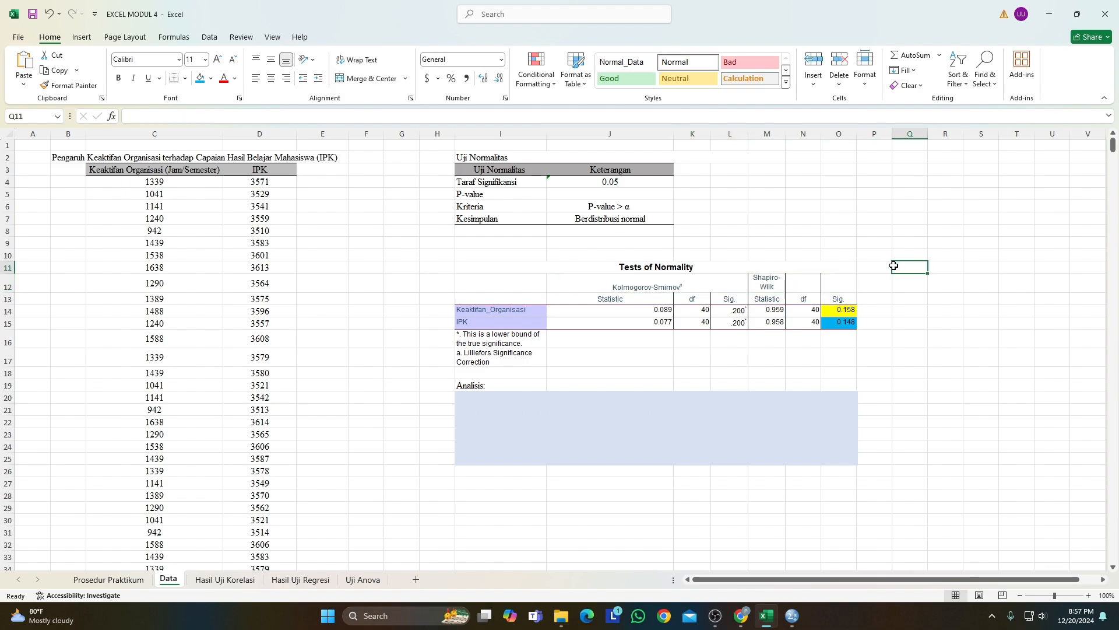
pyautogui.click(840, 286)
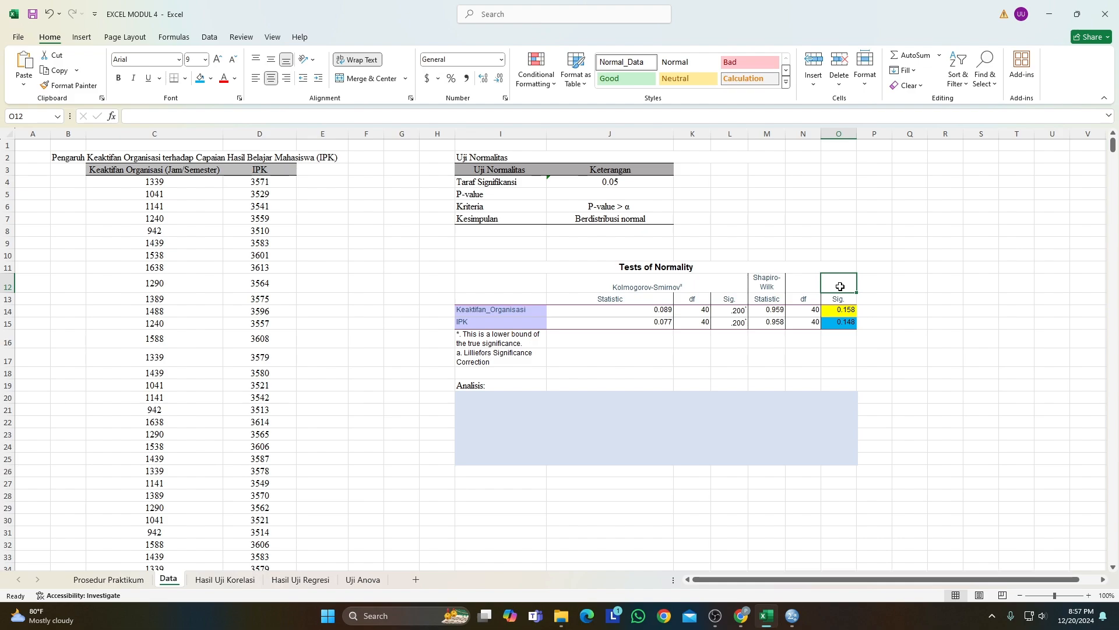
pyautogui.scroll(-2, 370, 198)
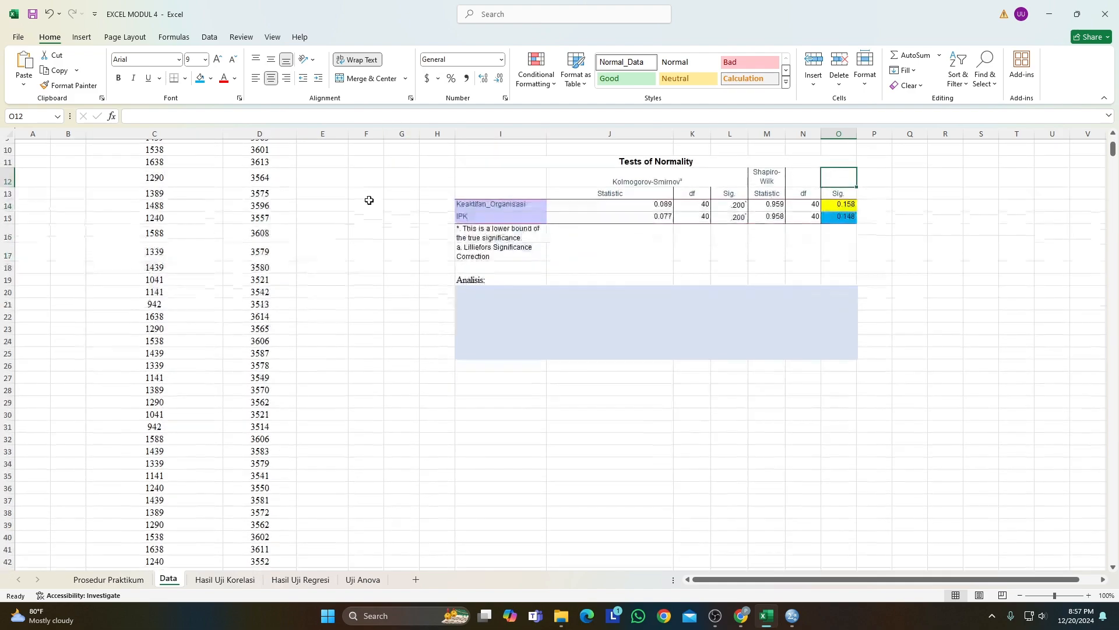
pyautogui.scroll(2, 373, 200)
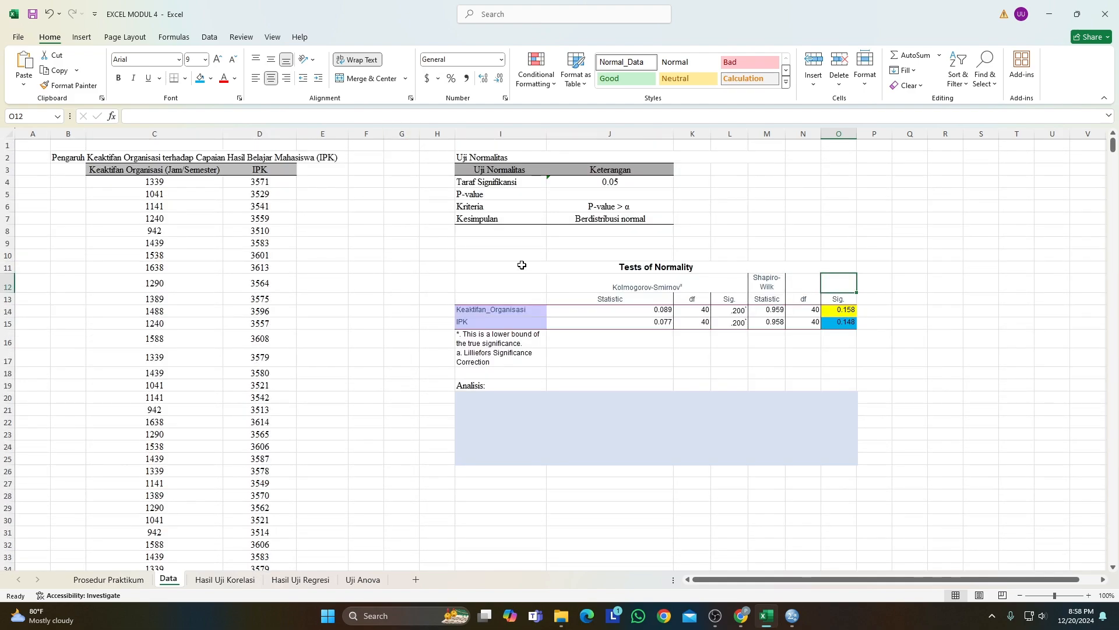
pyautogui.click(74, 182)
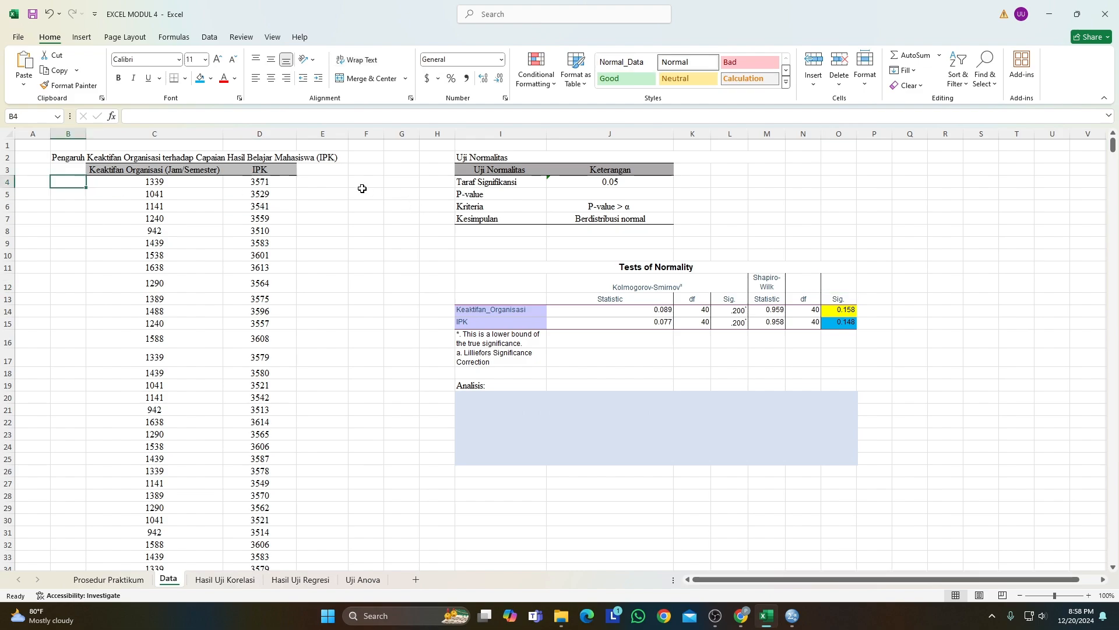
pyautogui.click(387, 183)
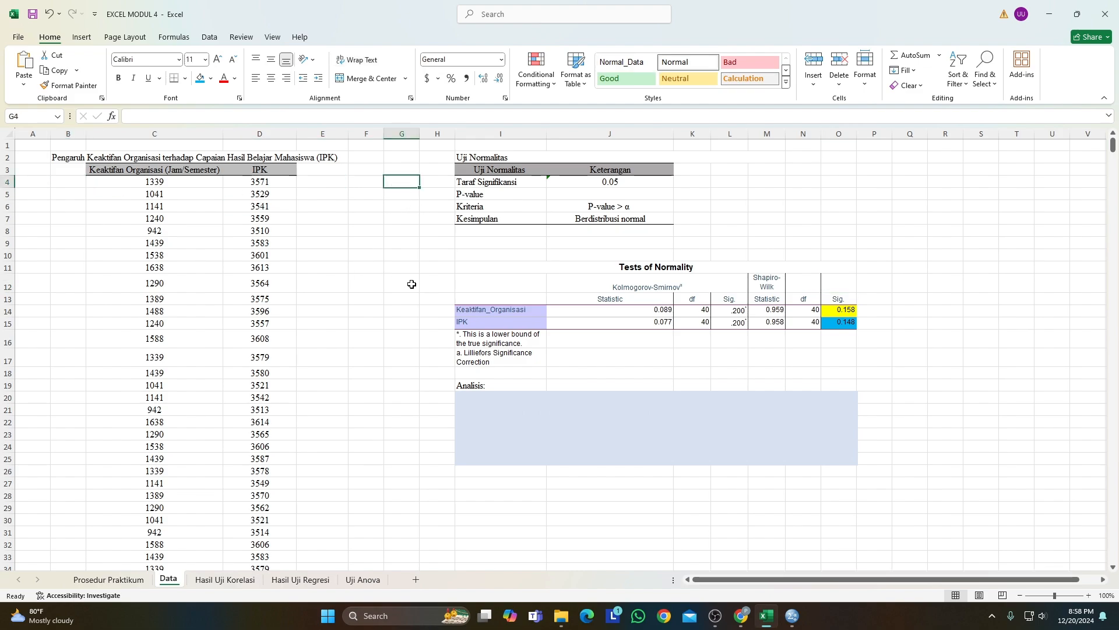
pyautogui.click(77, 183)
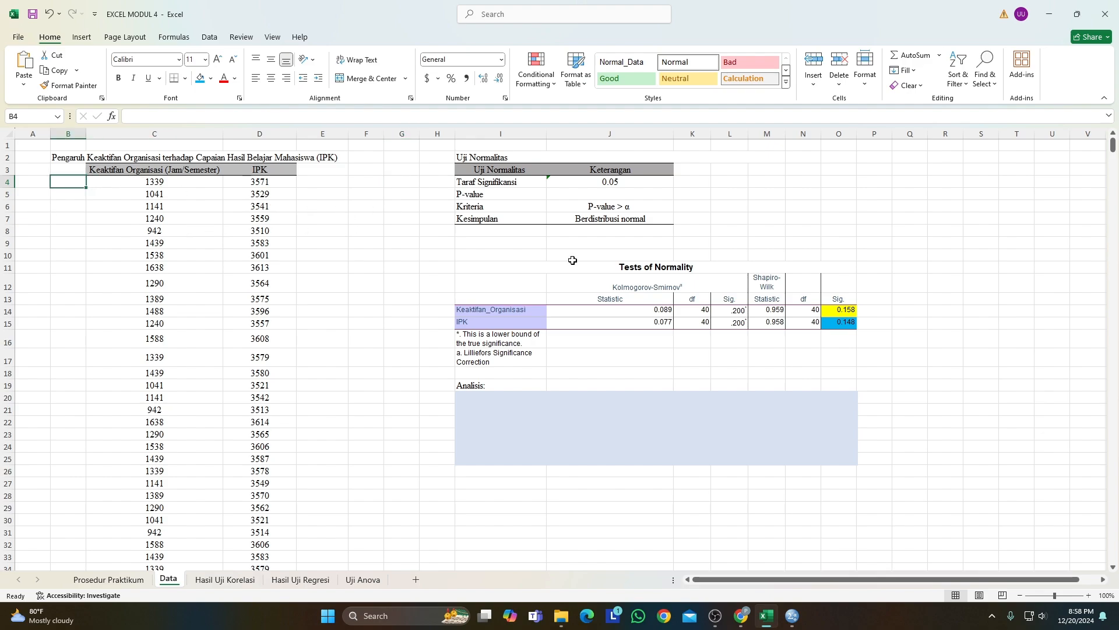
pyautogui.click(656, 288)
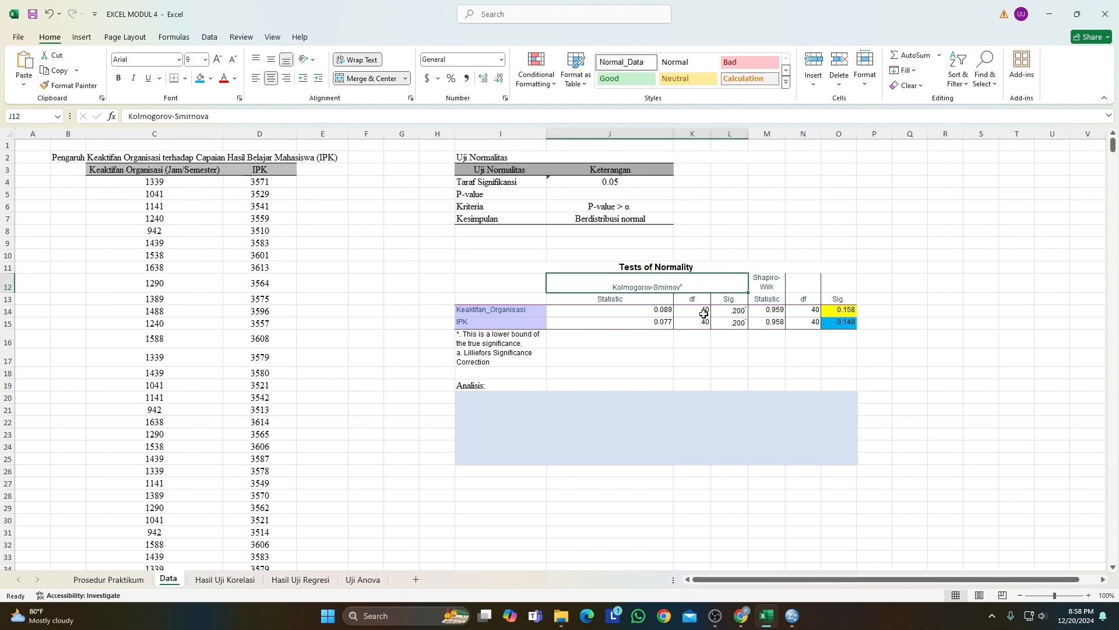
pyautogui.click(670, 300)
pyautogui.click(758, 285)
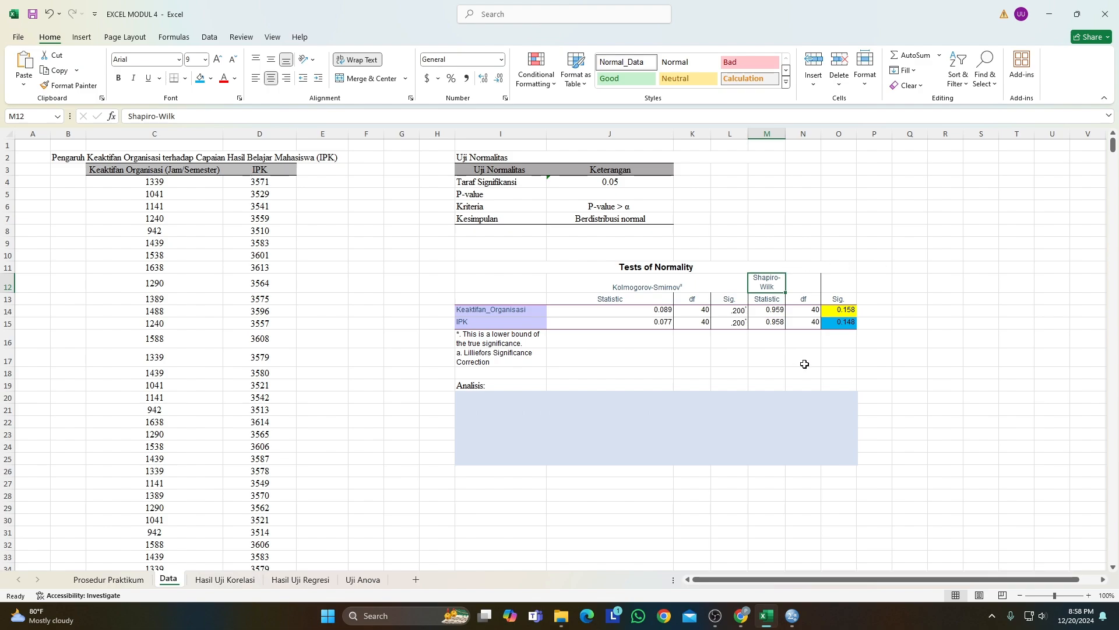
# Step: Check the highlighted Shapiro-Wilk Sig. values against the significance level and P-value rows of the Uji Normalitas table
pyautogui.click(839, 310)
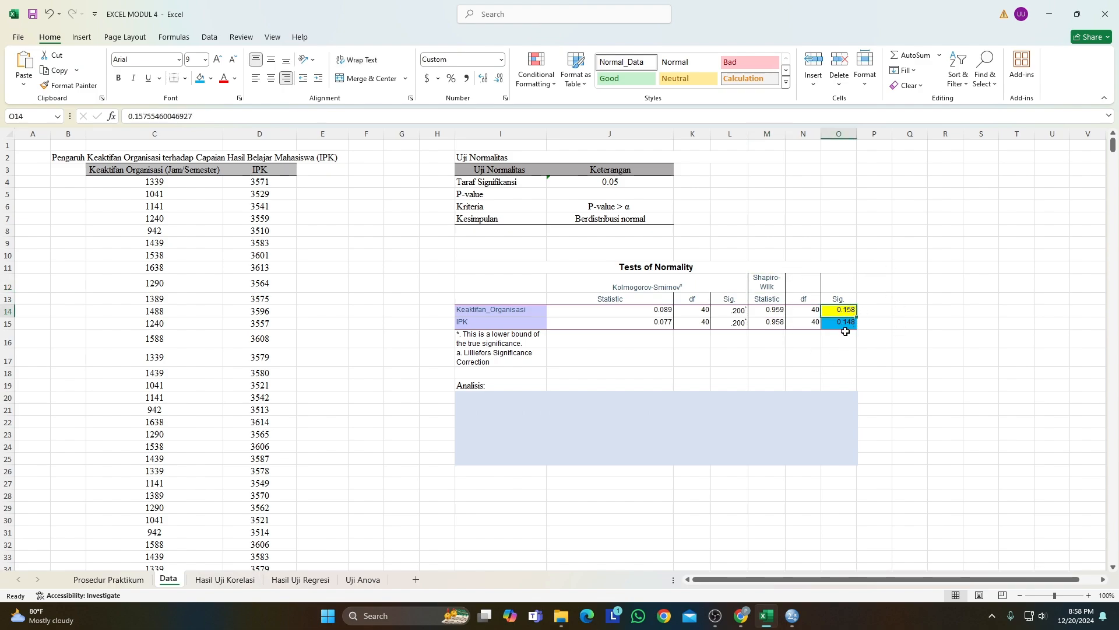
pyautogui.click(845, 321)
pyautogui.click(838, 311)
pyautogui.click(467, 157)
pyautogui.click(575, 195)
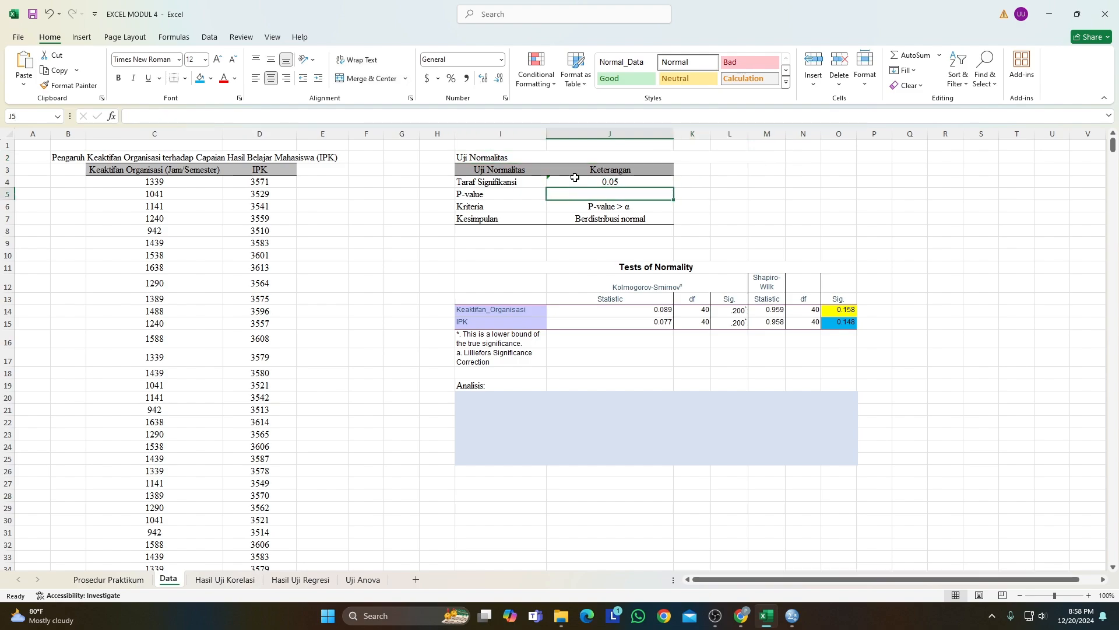
pyautogui.click(475, 182)
pyautogui.click(583, 182)
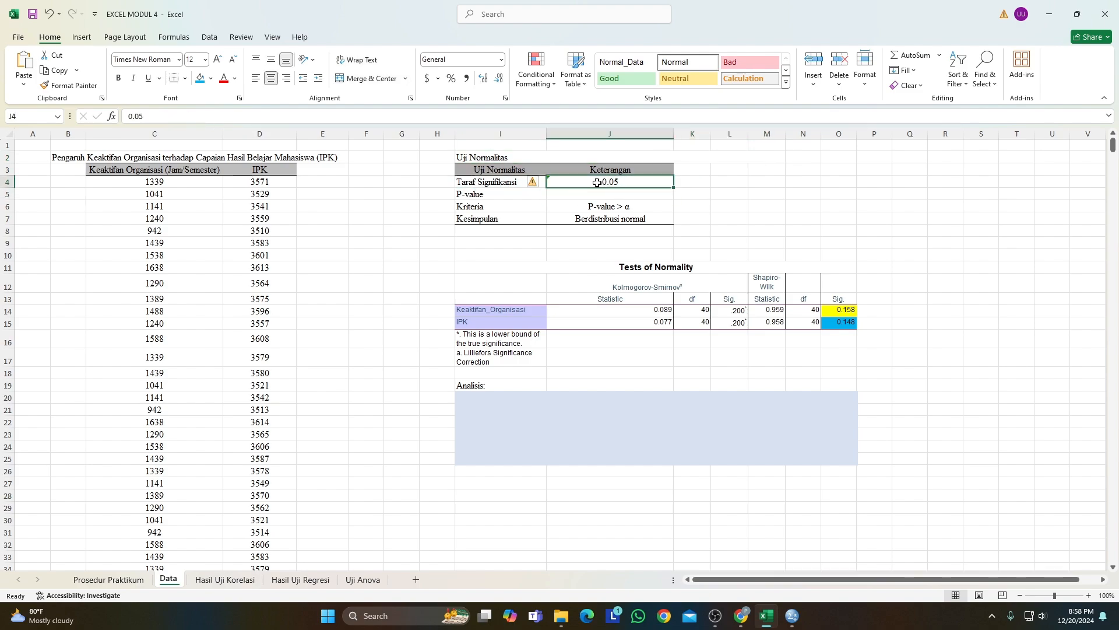
# Step: Fill the P-value row of the Uji Normalitas table with "0.158 dan 0.148", taken from the coloured Shapiro-Wilk Sig. cells
pyautogui.click(513, 185)
pyautogui.click(613, 183)
pyautogui.click(586, 195)
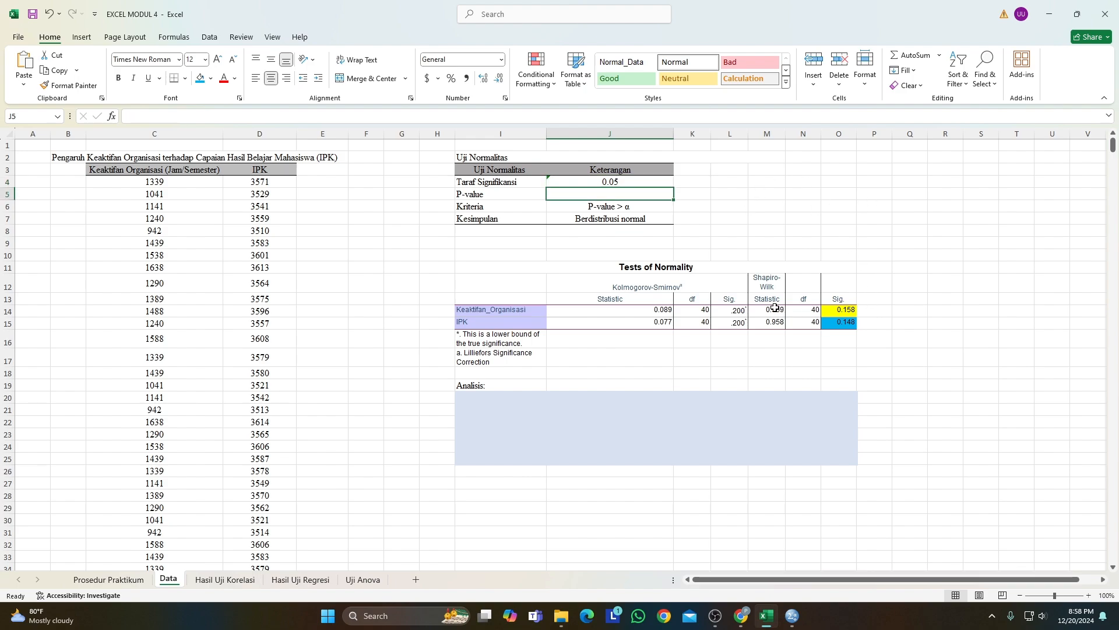
pyautogui.moveTo(841, 309); pyautogui.dragTo(850, 325)
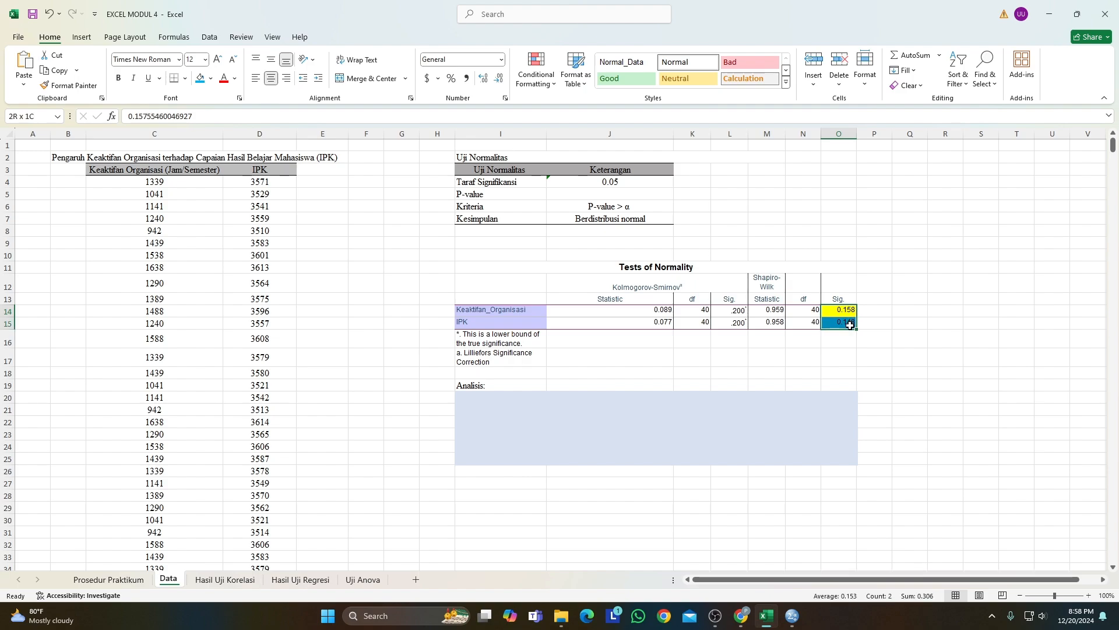
pyautogui.click(627, 198)
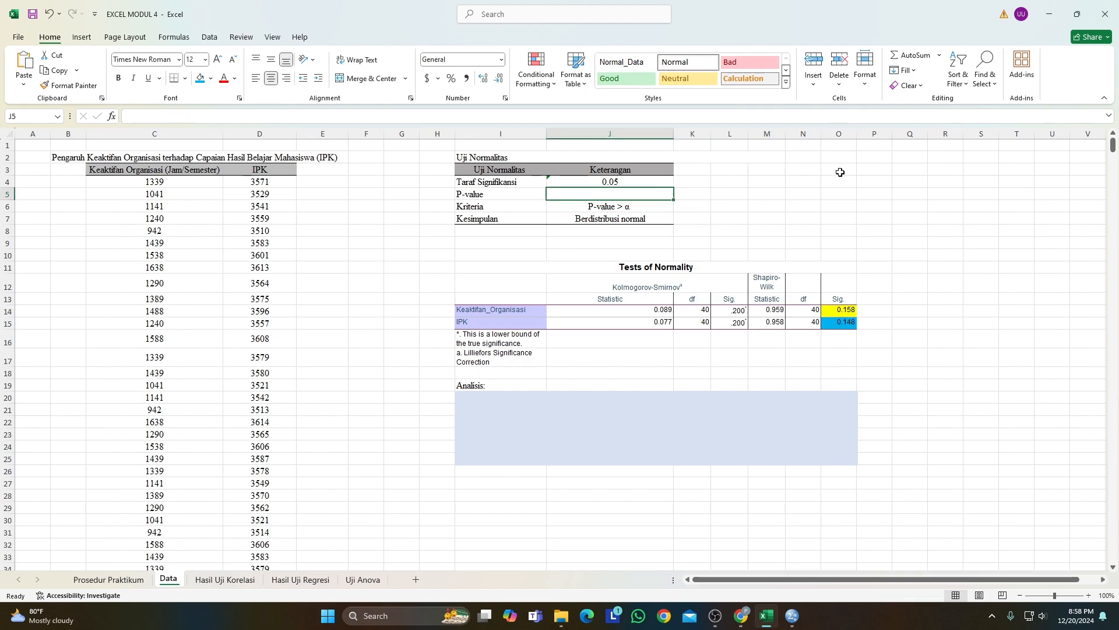
pyautogui.write('1')
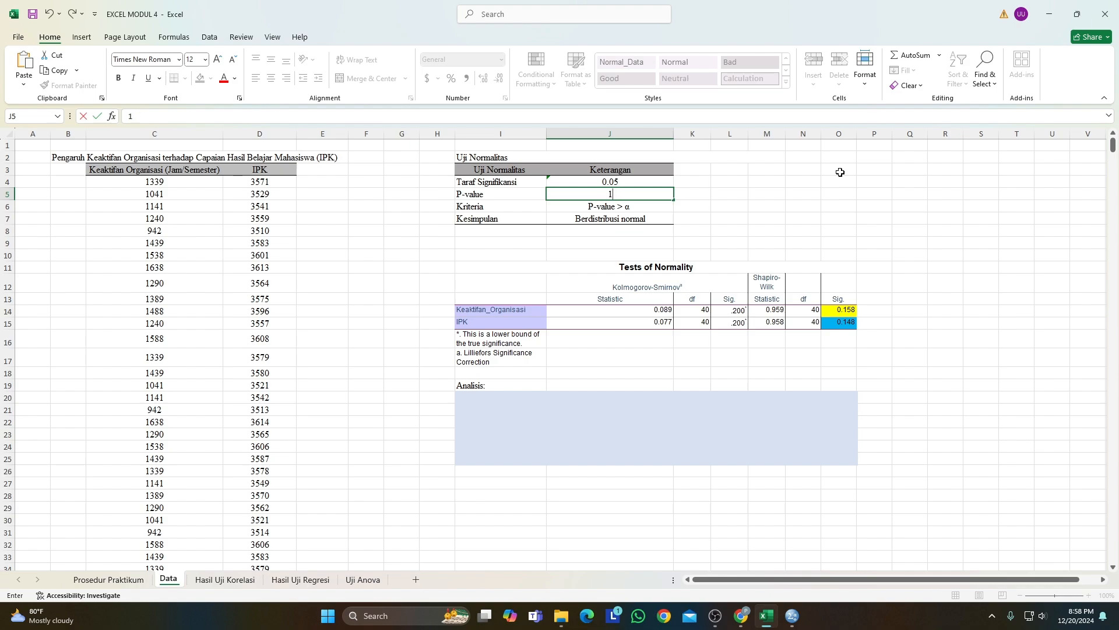
pyautogui.write('.5.158')
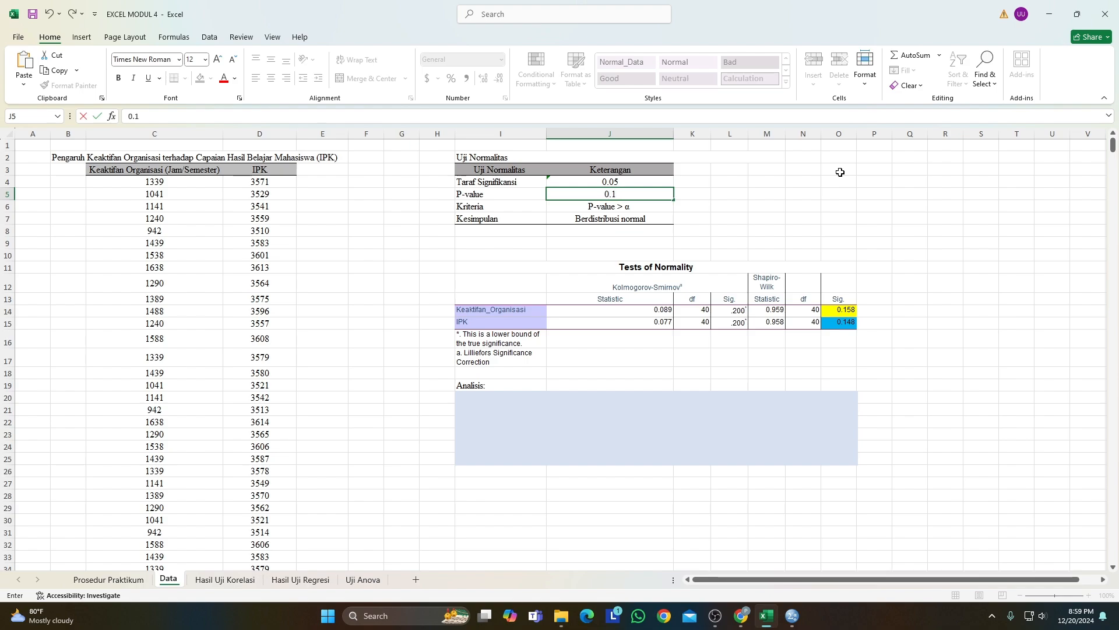
pyautogui.write(' dan 0.148')
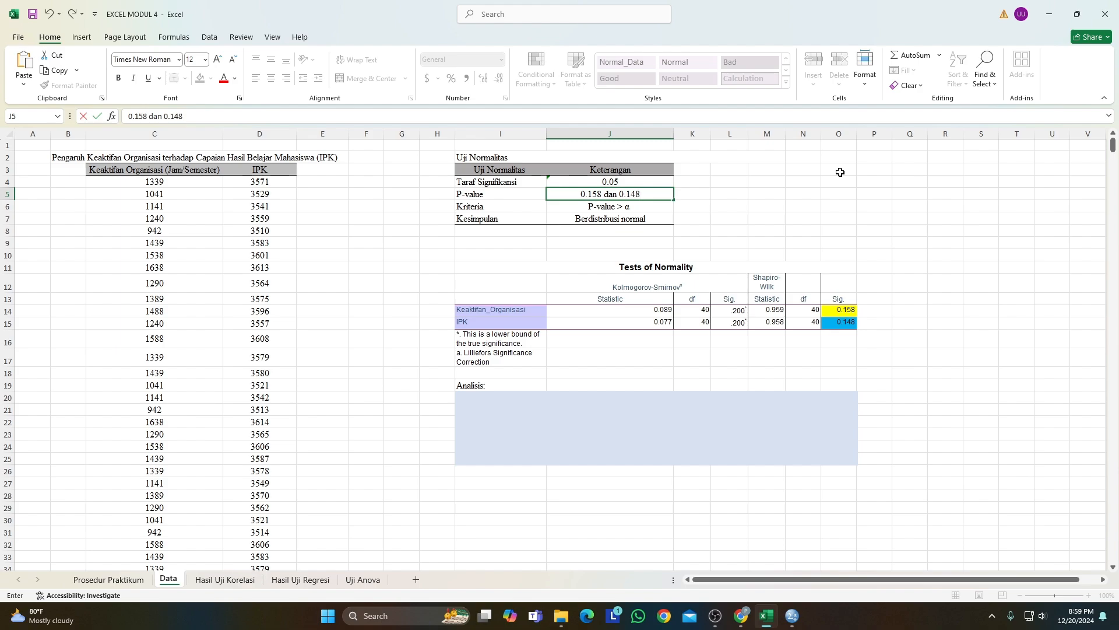
pyautogui.press('Return')
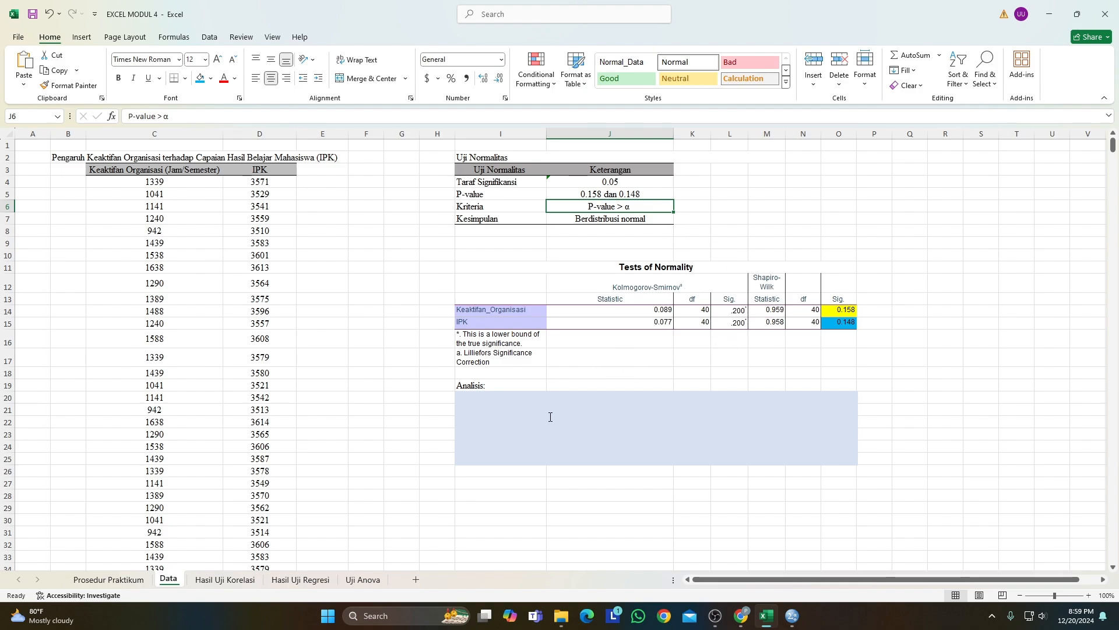
# Step: Paste the prepared normality conclusion text into the Analisis box and set its font colour to Automatic
pyautogui.click(520, 411)
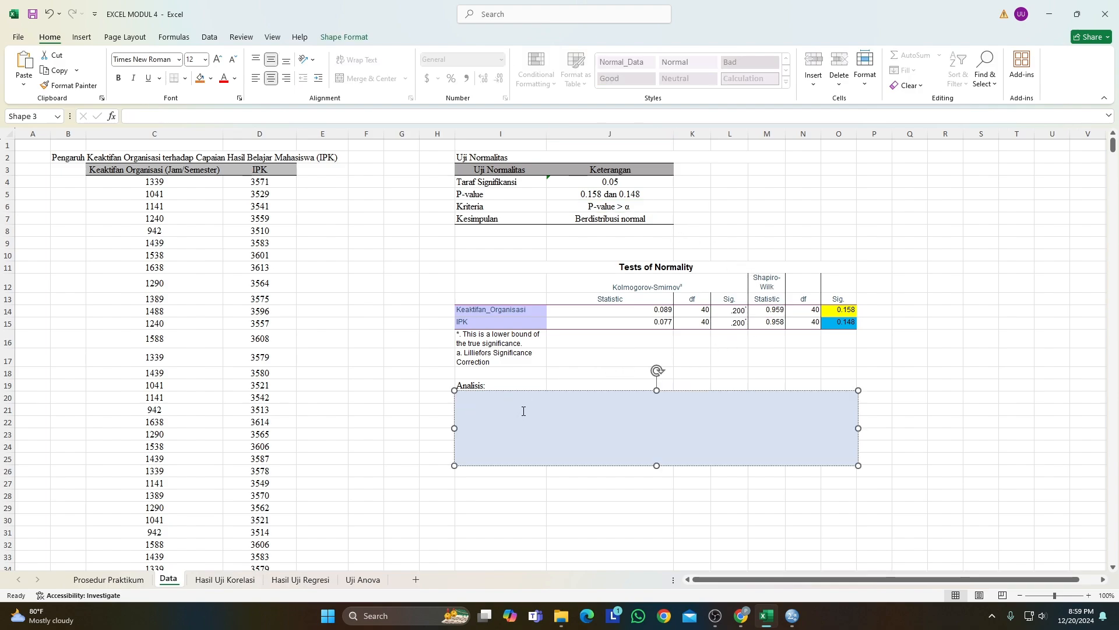
pyautogui.hotkey('ctrl', 'v')
pyautogui.click(234, 78)
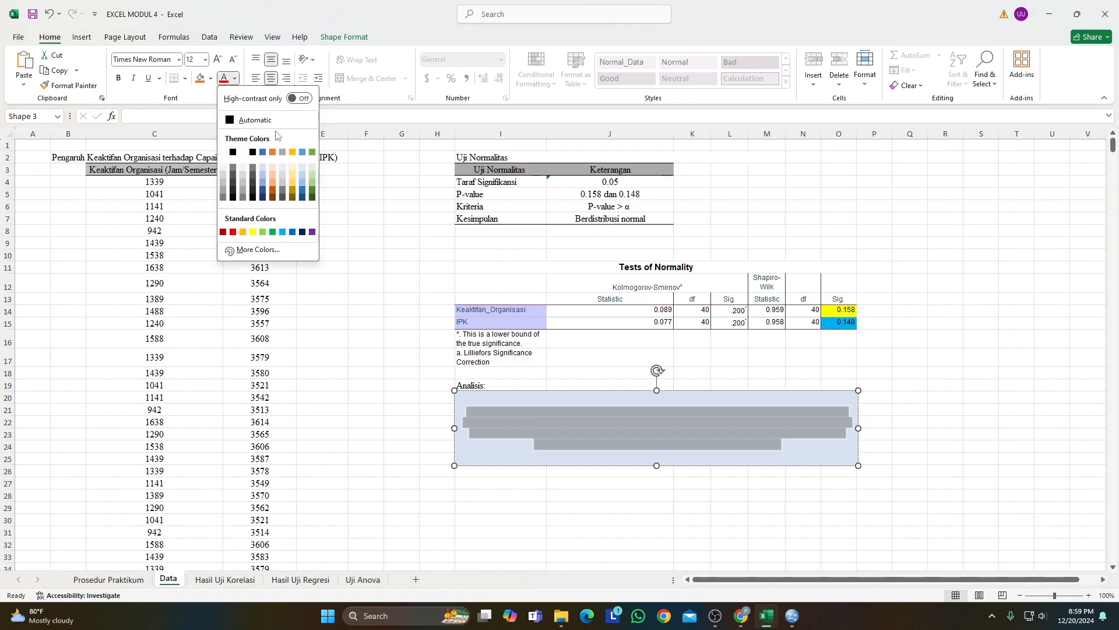
pyautogui.click(265, 121)
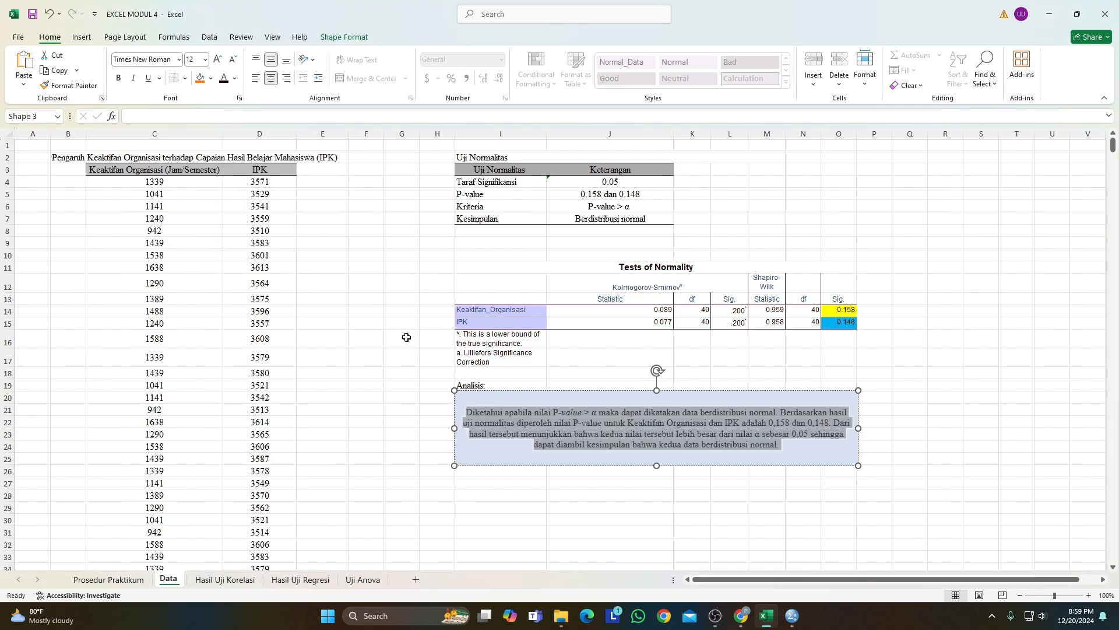
pyautogui.click(428, 421)
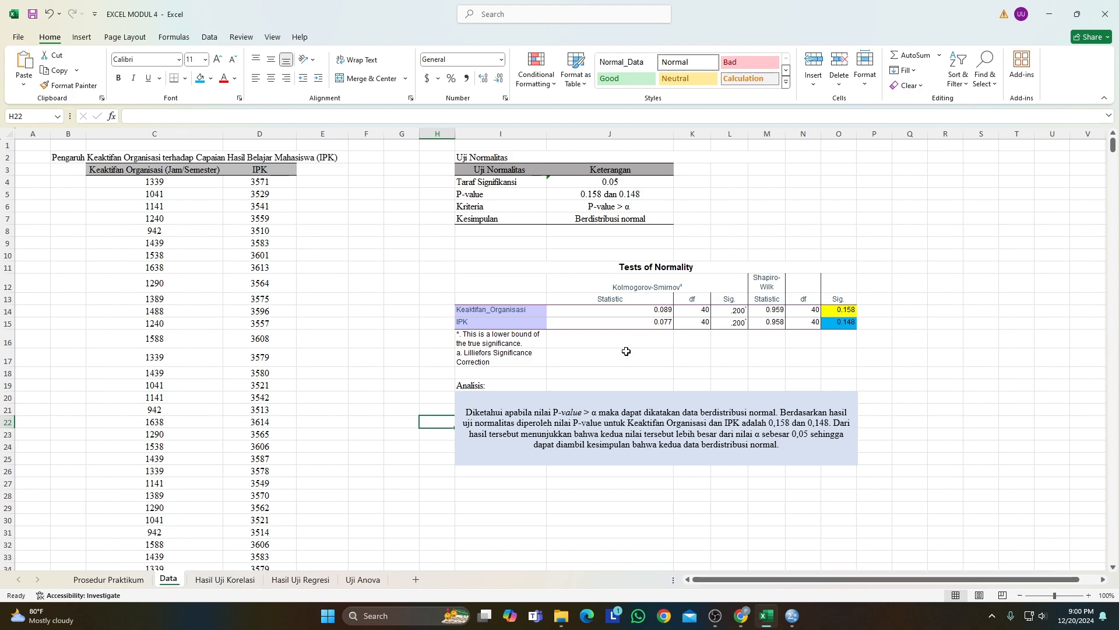
pyautogui.click(528, 471)
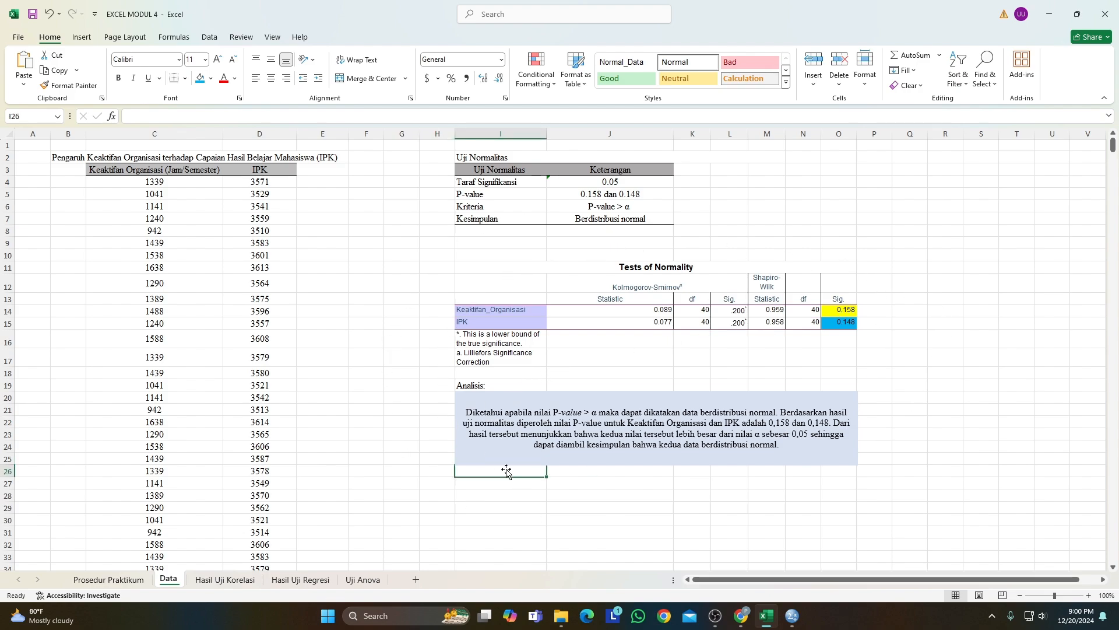
# Step: Read the procedure on the Prosedur Praktikum sheet and open the Hasil Uji Korelasi sheet to check its hypotheses and criteria
pyautogui.click(244, 580)
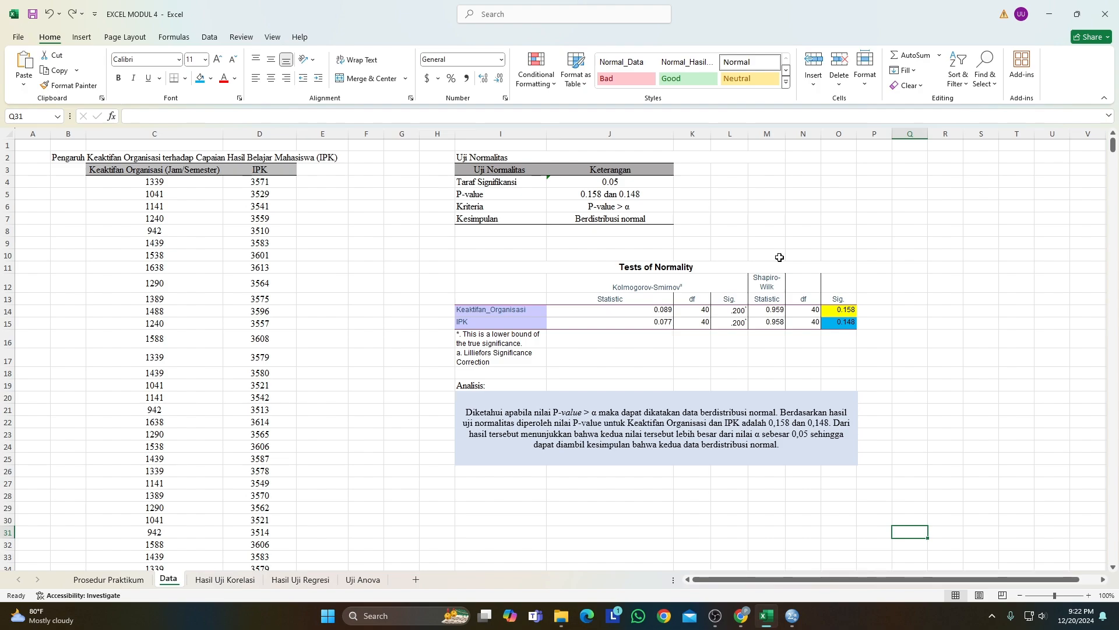
pyautogui.click(102, 580)
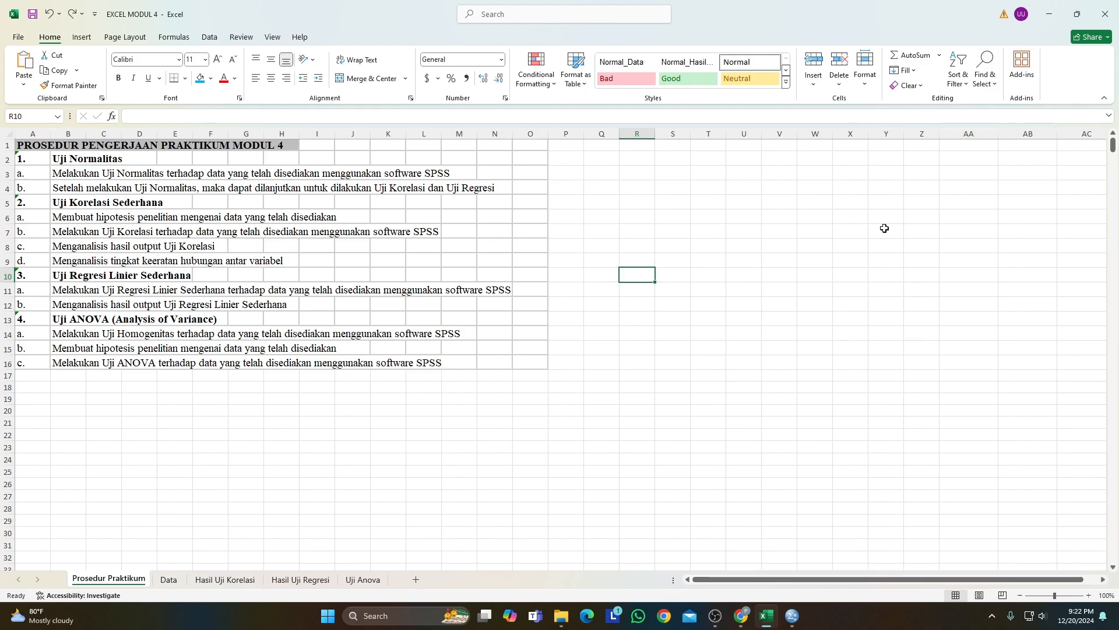
pyautogui.click(245, 581)
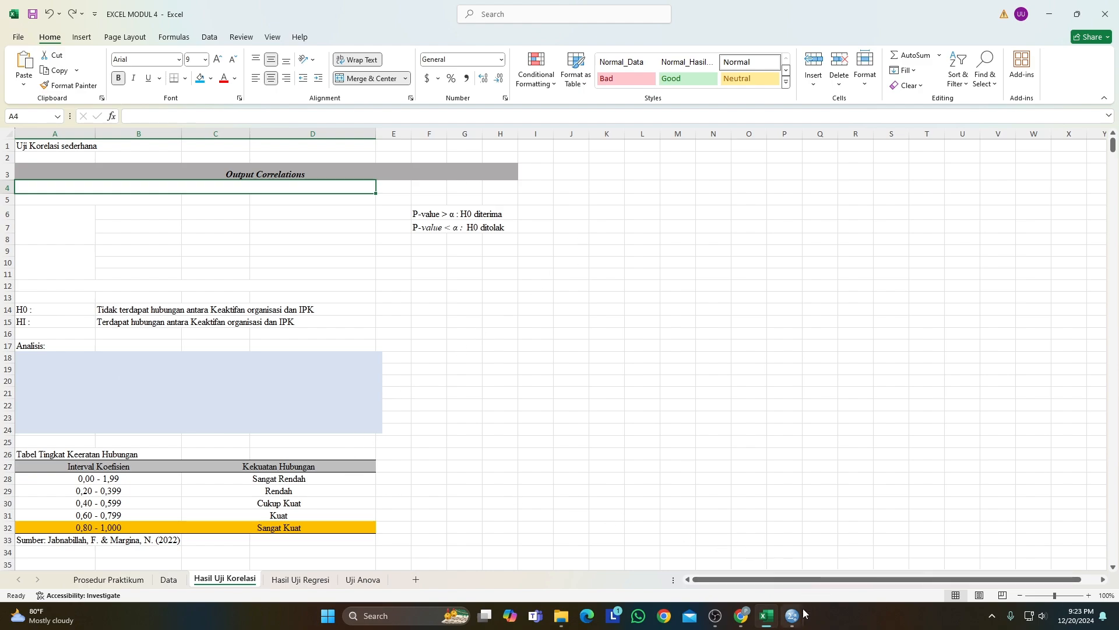
# Step: Switch to the SPSS Data Editor and set up a Bivariate Correlations analysis with Keaktifan_Organisasi and IPK as variables
pyautogui.moveTo(796, 619)
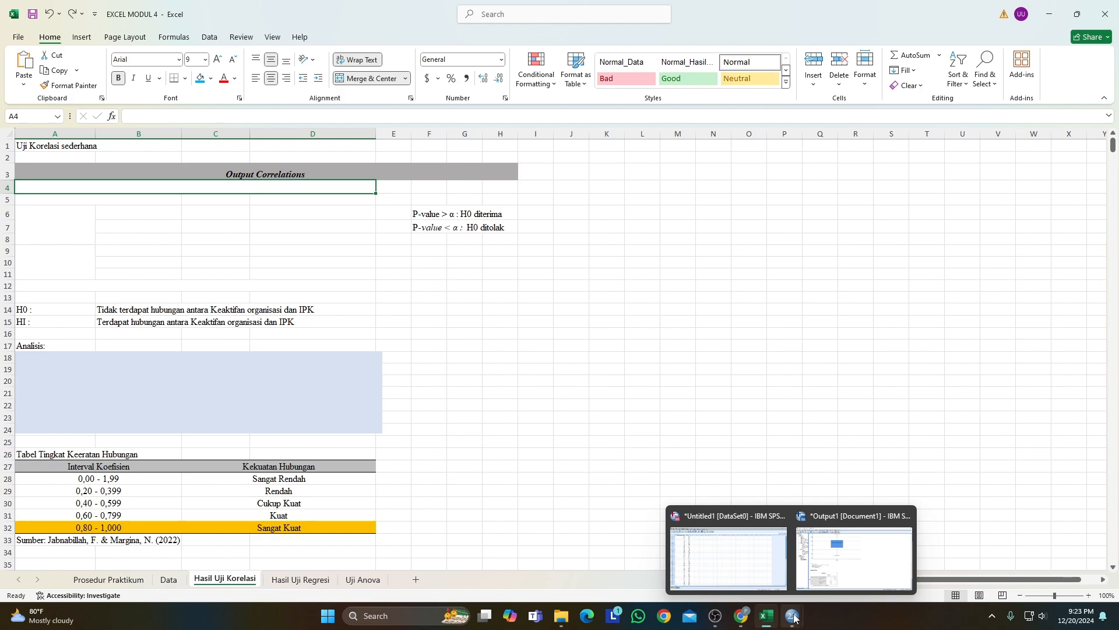
pyautogui.moveTo(738, 564)
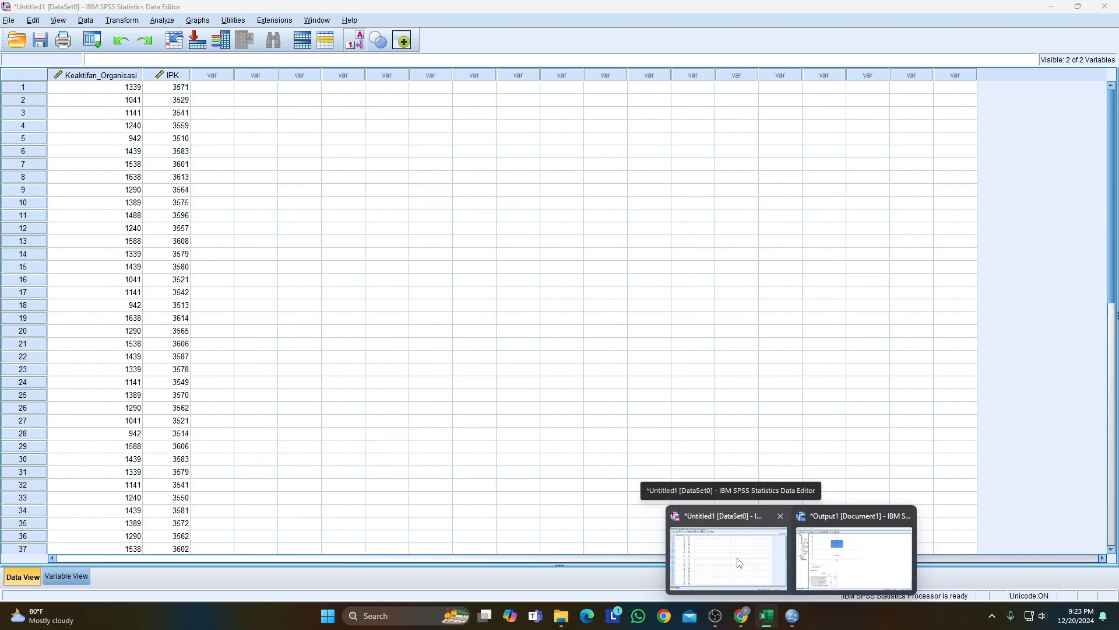
pyautogui.click(738, 563)
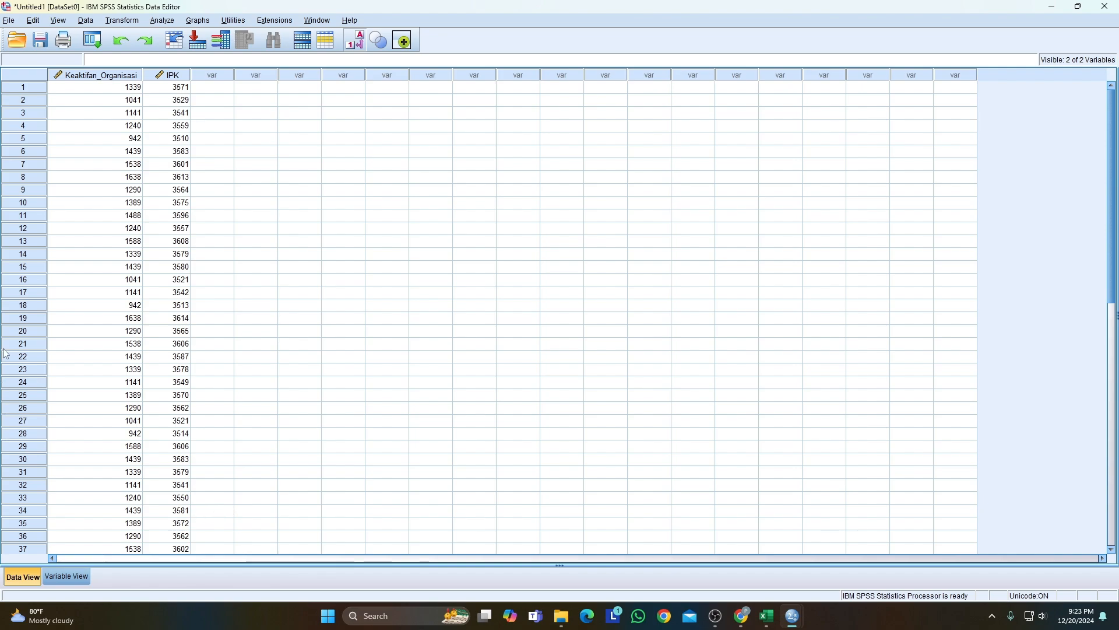
pyautogui.click(169, 21)
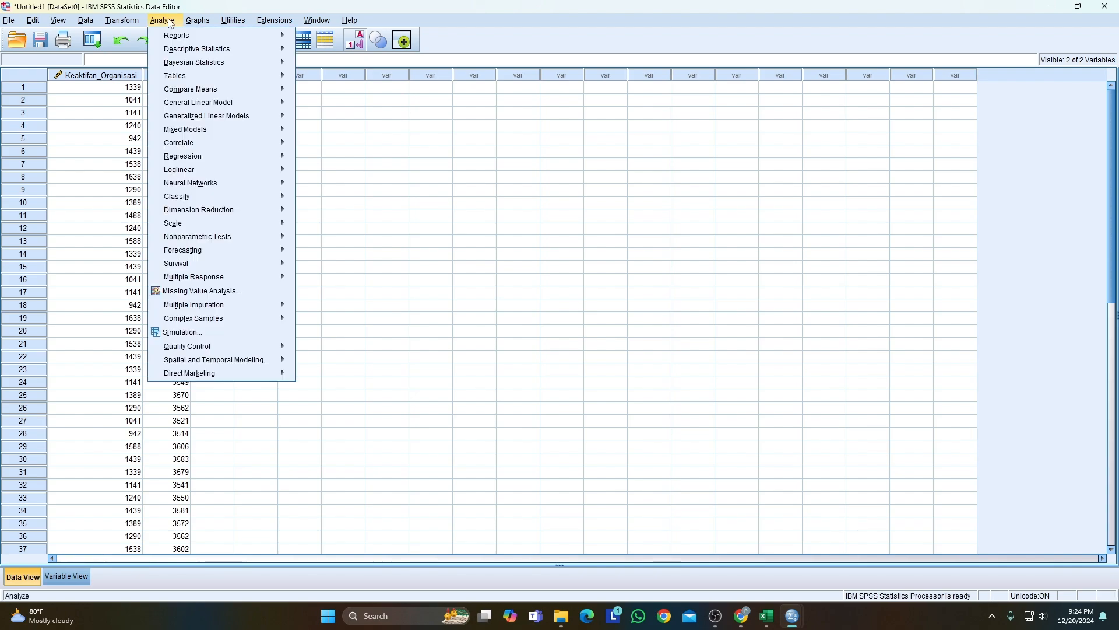
pyautogui.moveTo(241, 143)
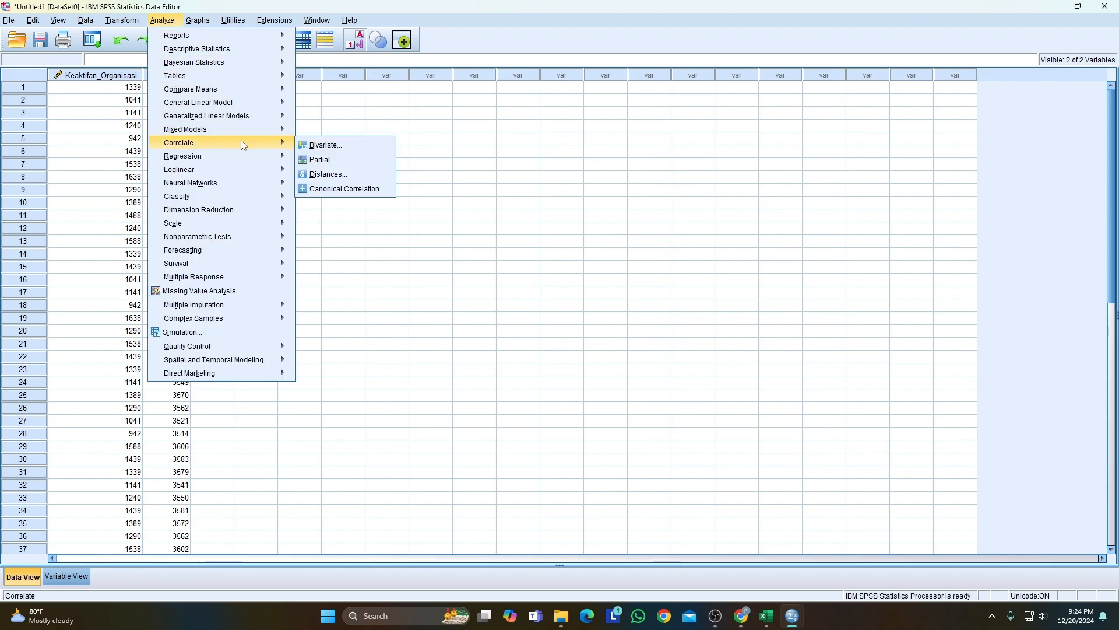
pyautogui.click(324, 146)
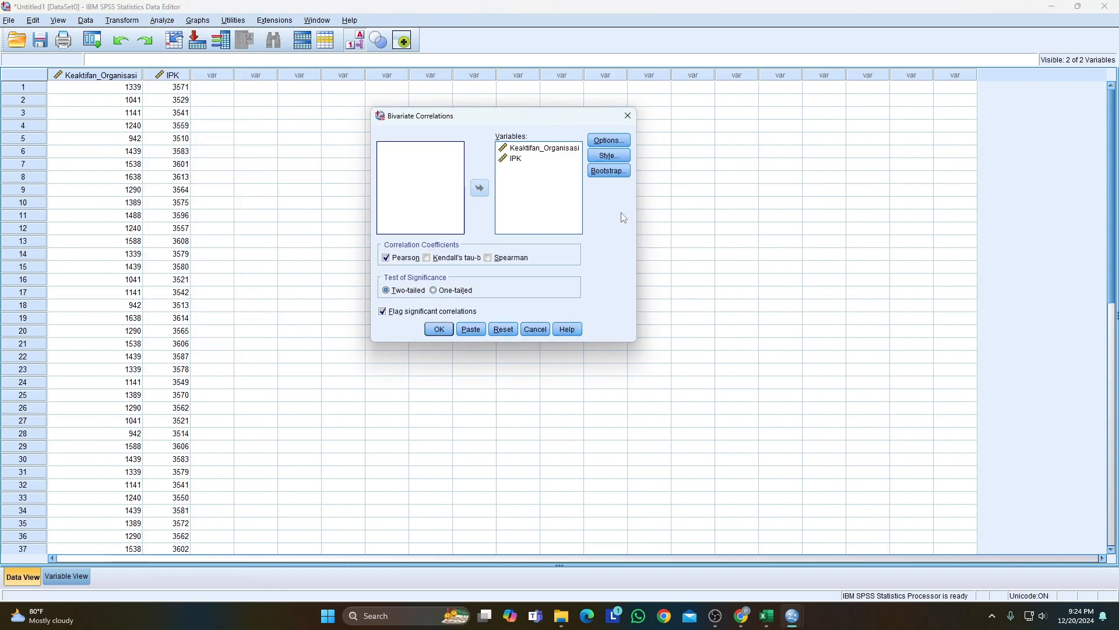
pyautogui.click(532, 150)
pyautogui.moveTo(530, 159); pyautogui.dragTo(518, 158)
pyautogui.click(524, 149)
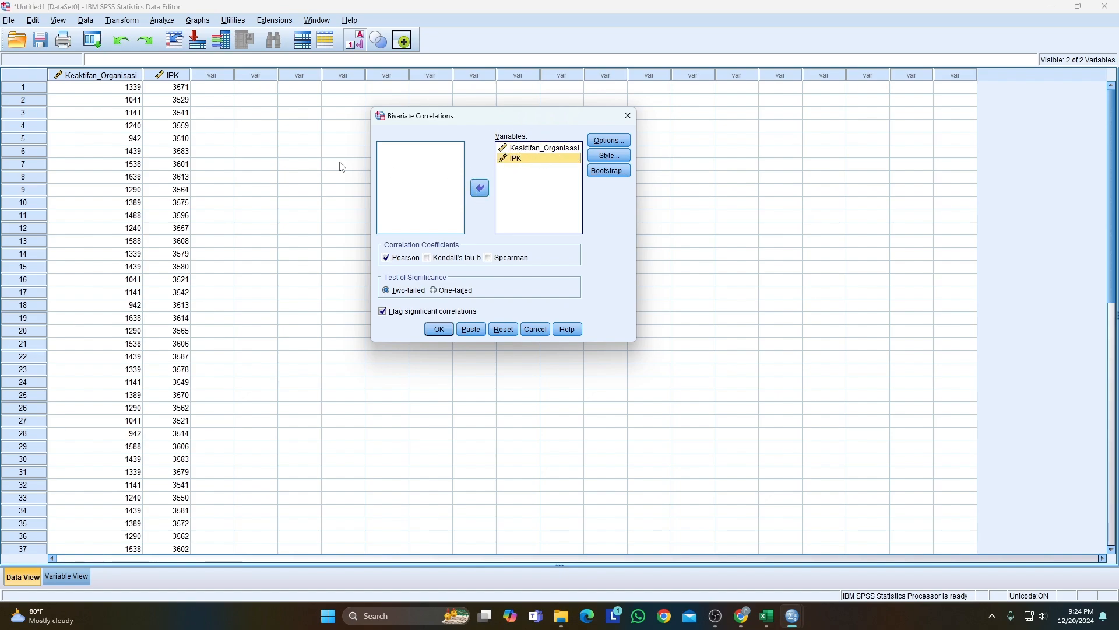
pyautogui.click(434, 160)
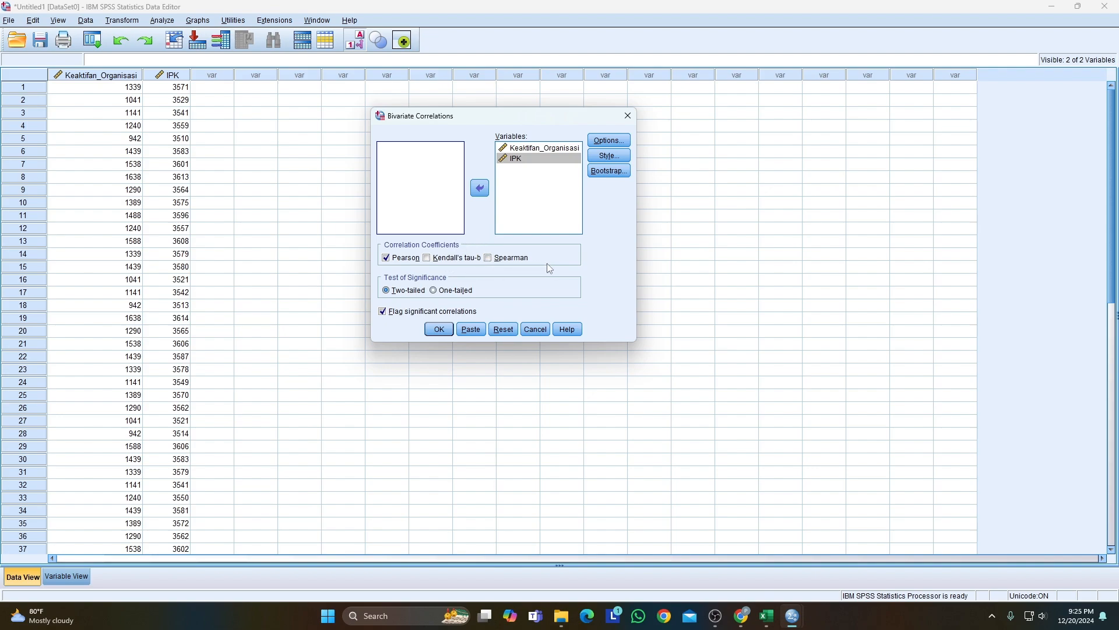
pyautogui.click(427, 258)
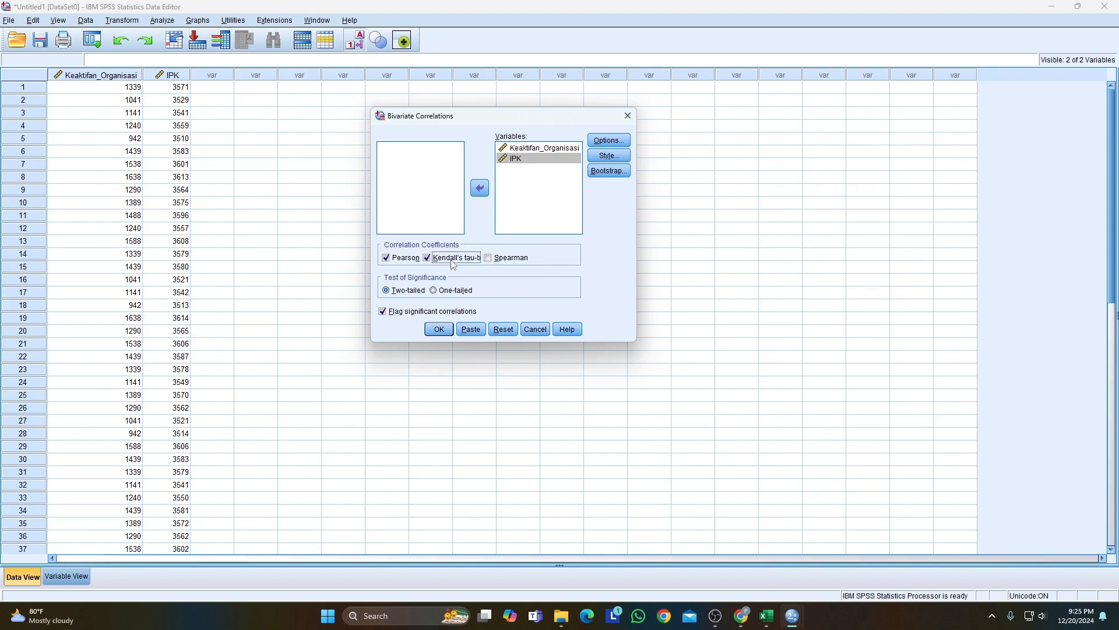
pyautogui.click(488, 258)
pyautogui.click(387, 258)
pyautogui.click(427, 258)
pyautogui.click(447, 258)
pyautogui.click(512, 258)
pyautogui.click(452, 260)
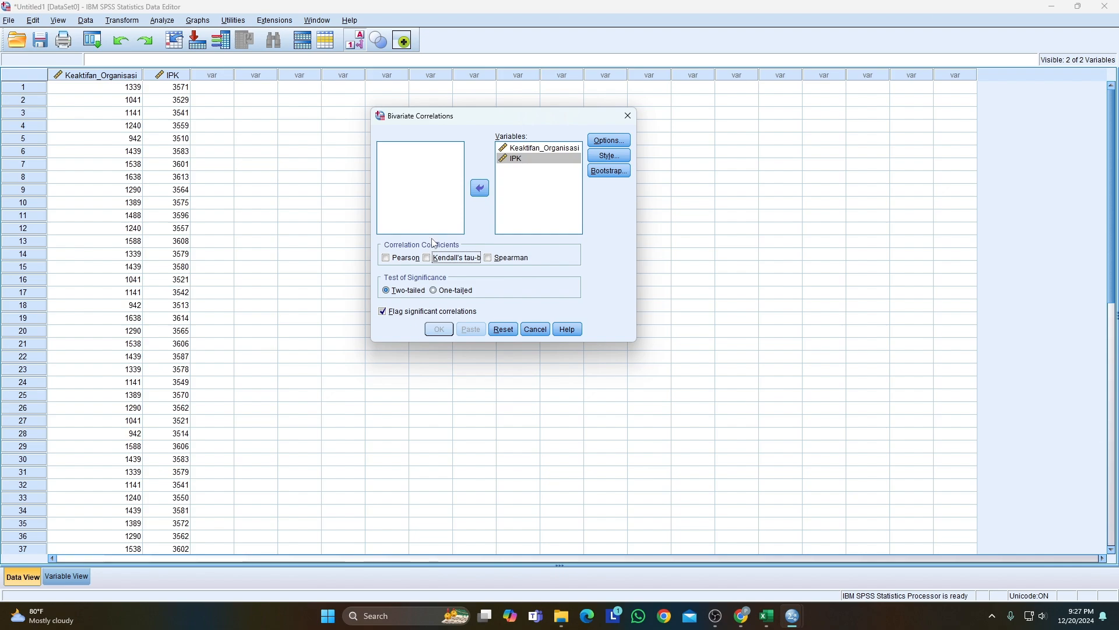
pyautogui.click(455, 260)
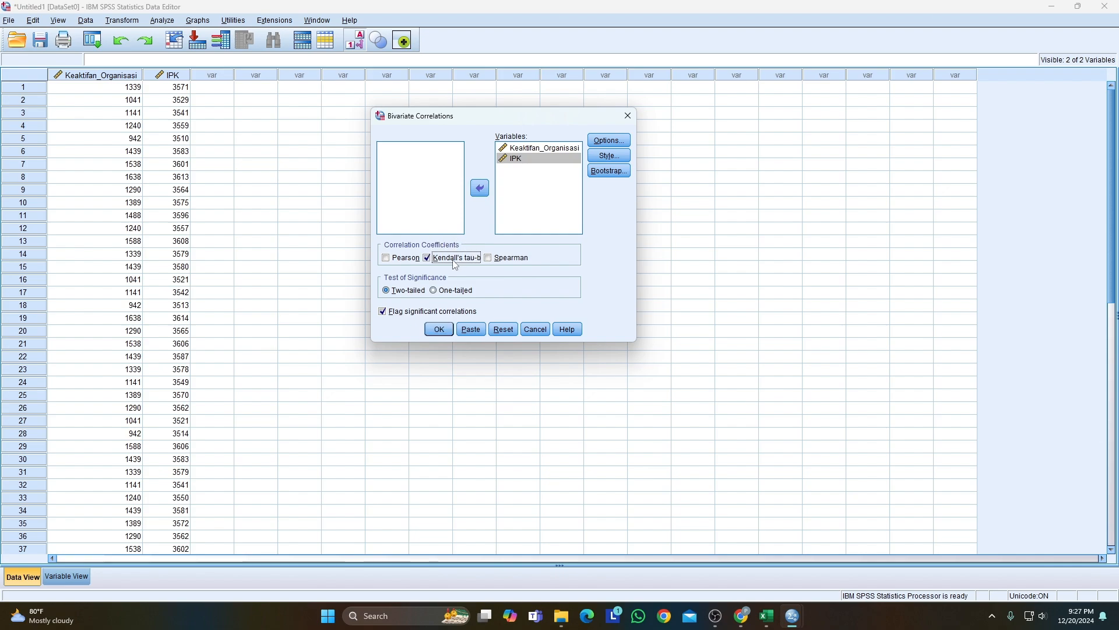
pyautogui.click(512, 262)
pyautogui.click(460, 261)
pyautogui.click(509, 261)
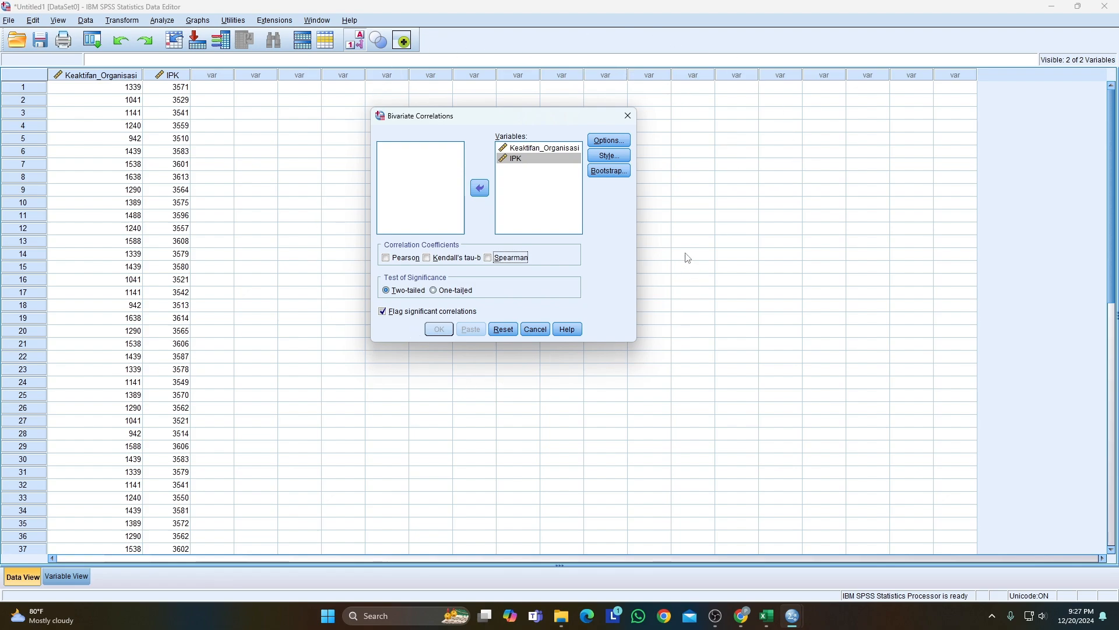
# Step: Run the bivariate correlation with only the Pearson coefficient and a two-tailed significance test
pyautogui.click(404, 261)
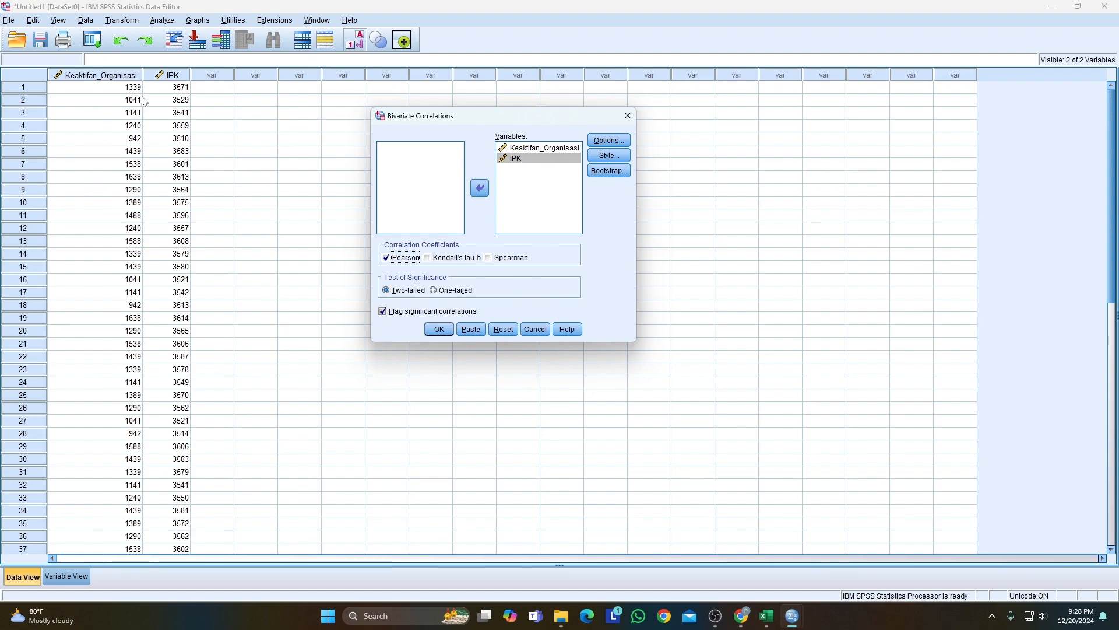
pyautogui.click(407, 295)
pyautogui.click(440, 330)
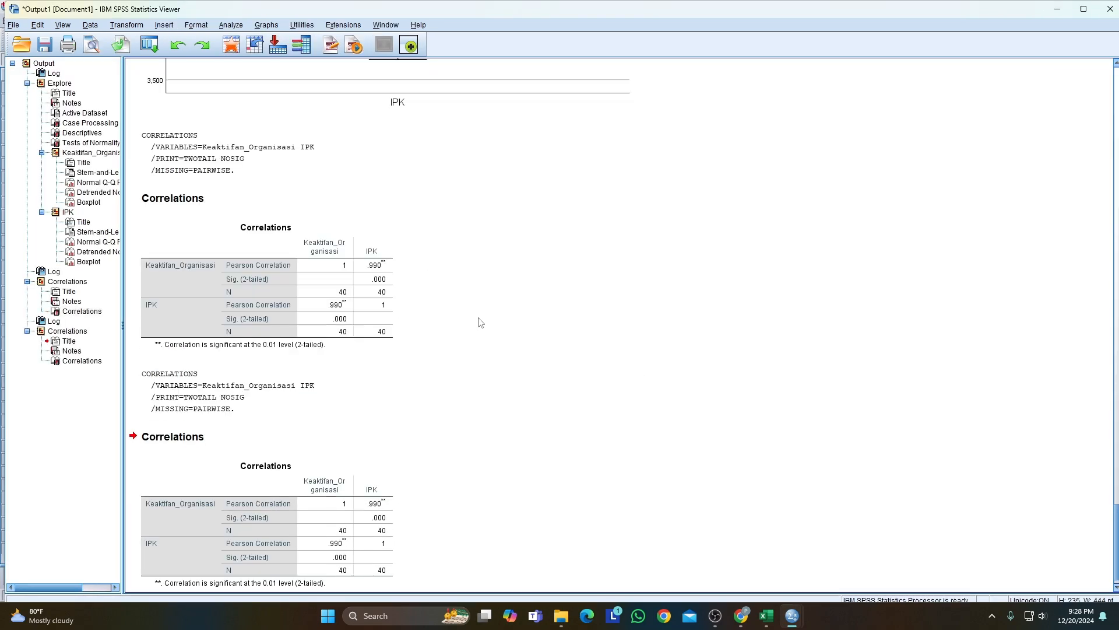
# Step: Copy the first Correlations table of Keaktifan_Organisasi and IPK from the SPSS output
pyautogui.scroll(-1, 480, 322)
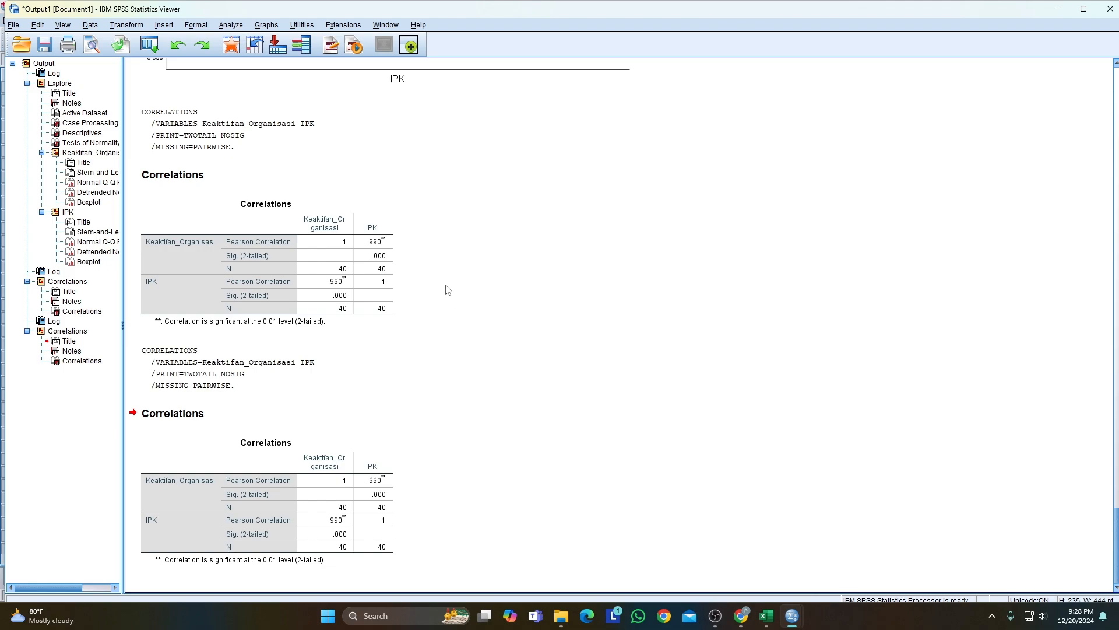
pyautogui.scroll(5, 448, 290)
pyautogui.scroll(15, 448, 290)
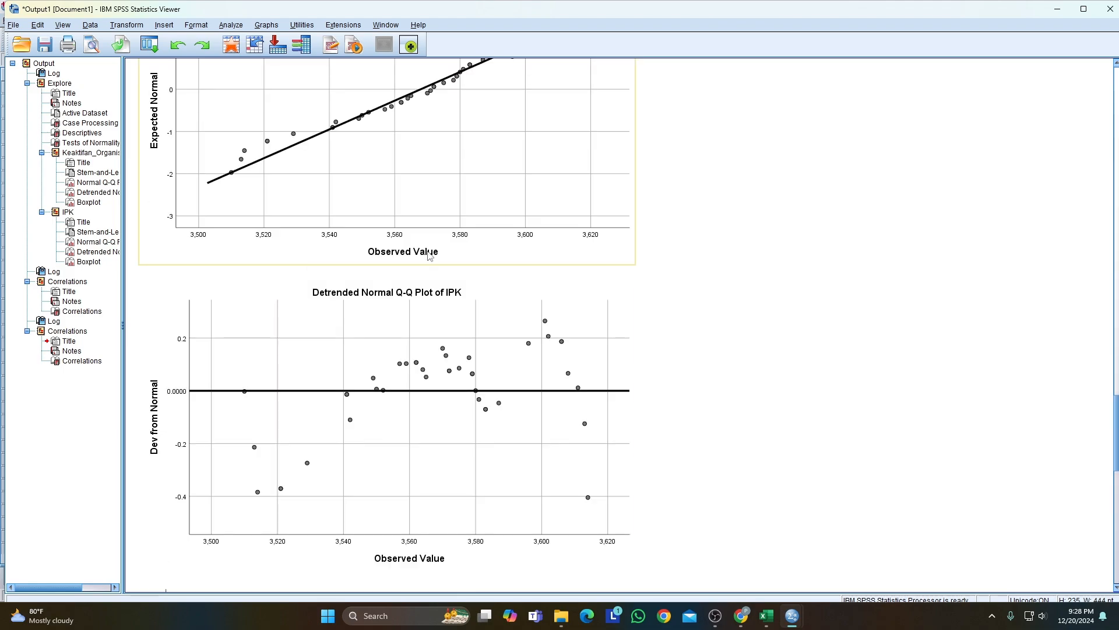
pyautogui.scroll(10, 379, 239)
pyautogui.scroll(-8, 357, 237)
pyautogui.click(353, 235)
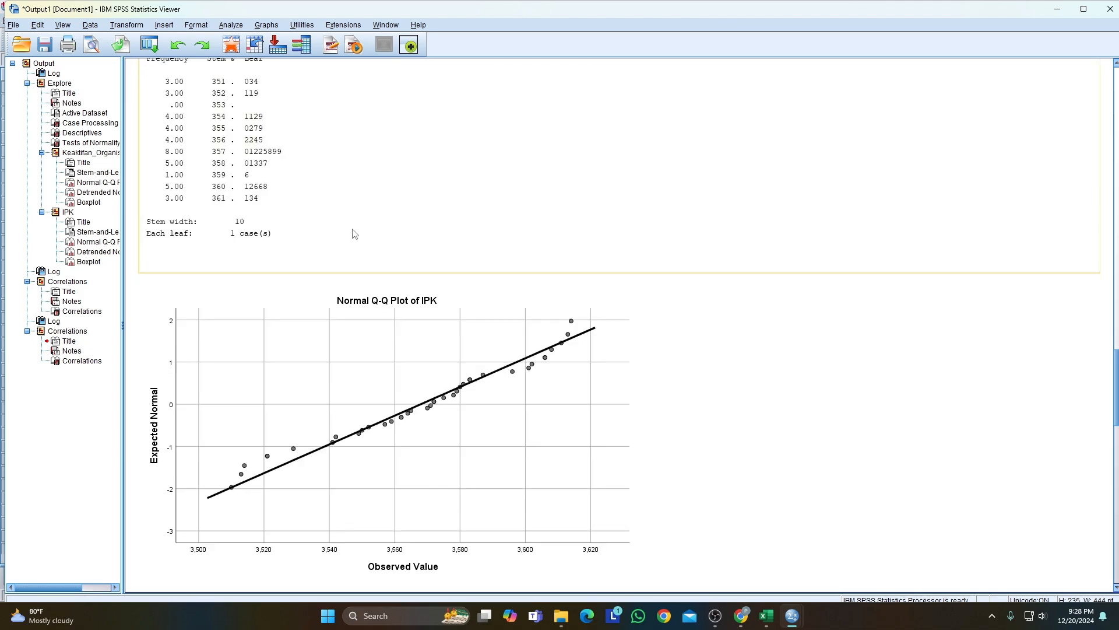
pyautogui.scroll(-20, 354, 235)
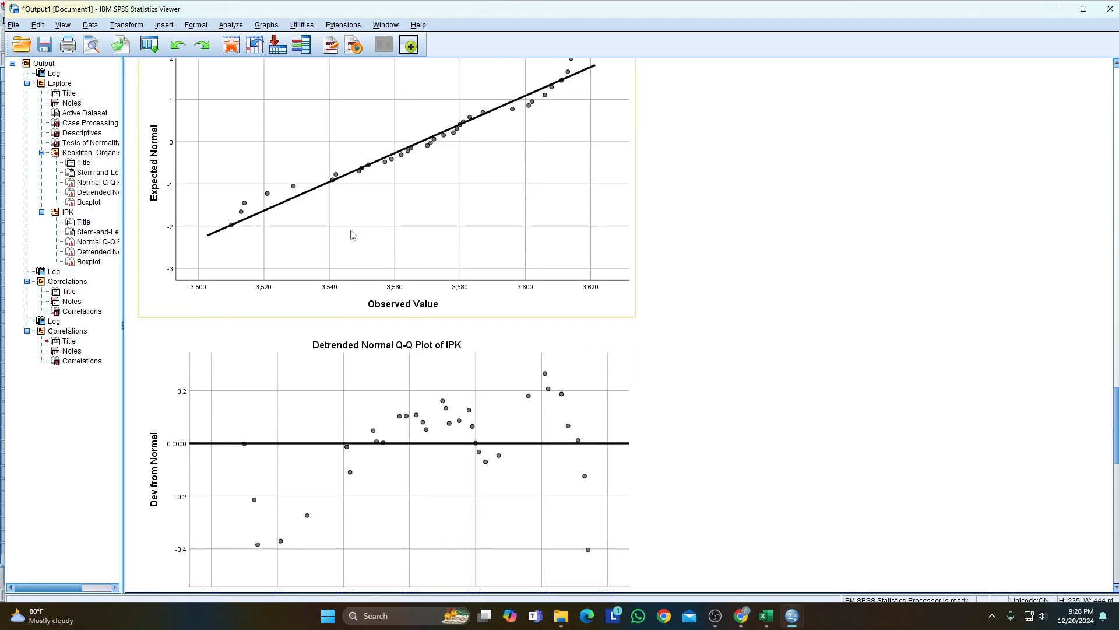
pyautogui.scroll(-3, 351, 230)
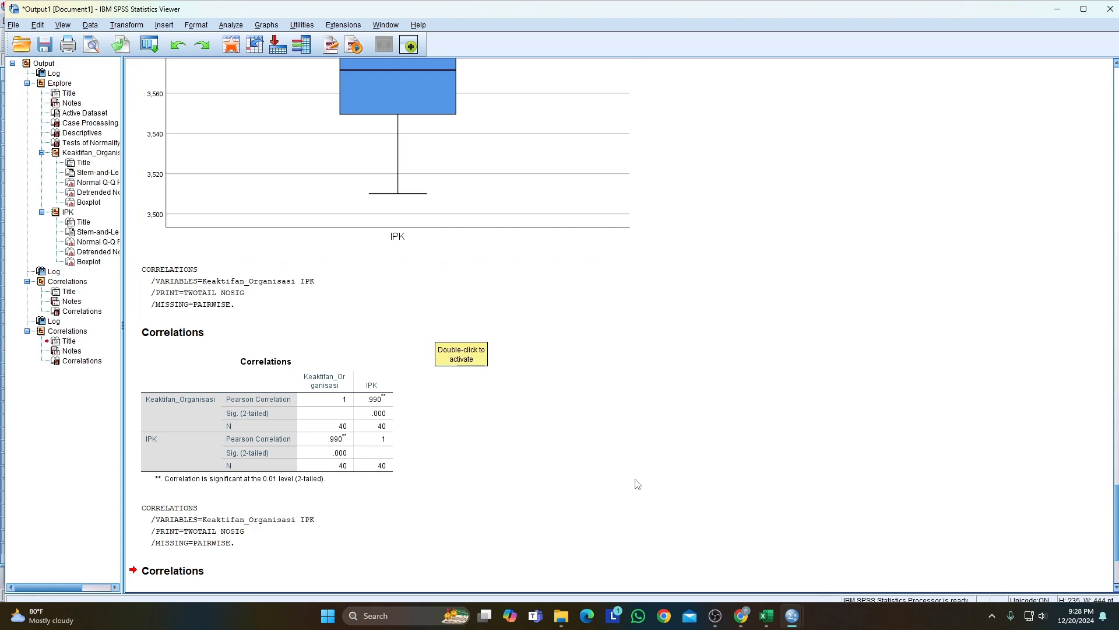
pyautogui.scroll(-2, 417, 453)
pyautogui.click(248, 309)
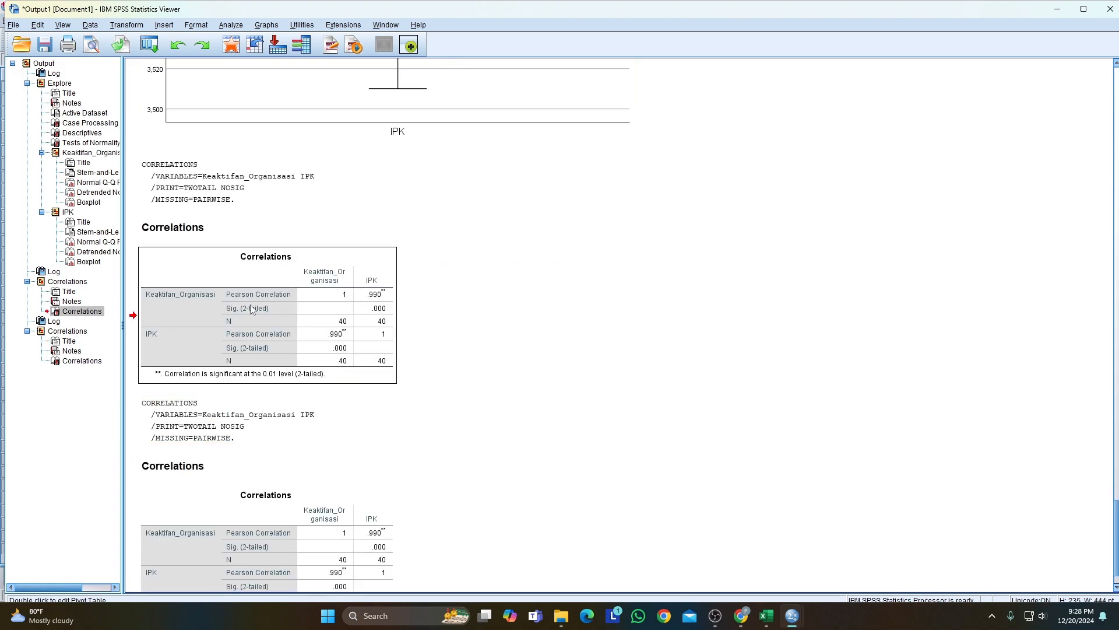
pyautogui.scroll(-1, 274, 322)
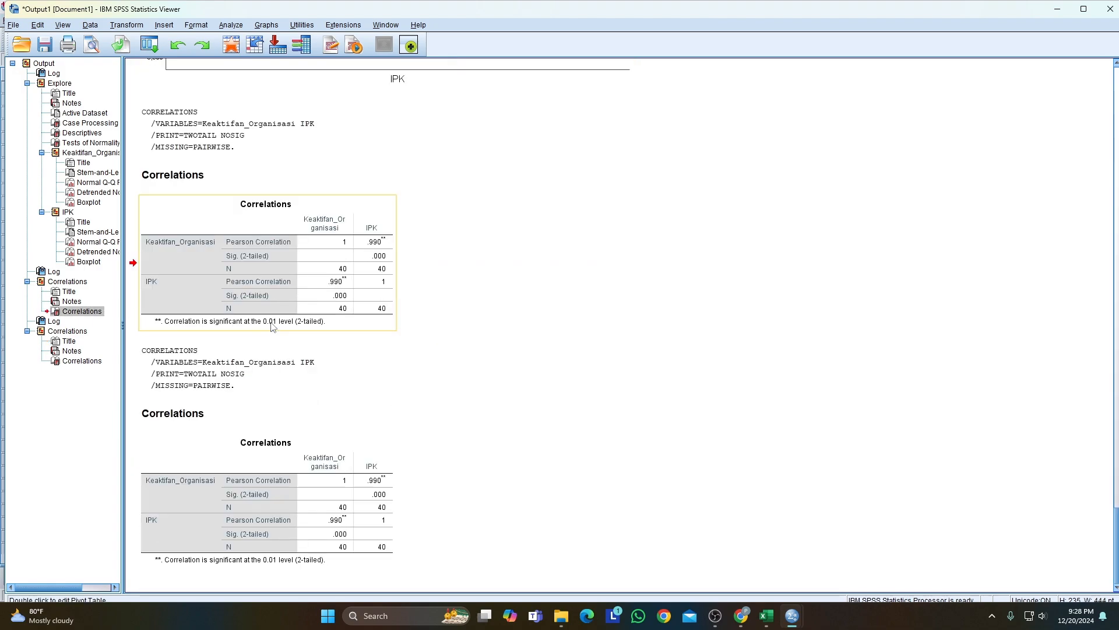
pyautogui.rightClick(316, 290)
pyautogui.click(376, 314)
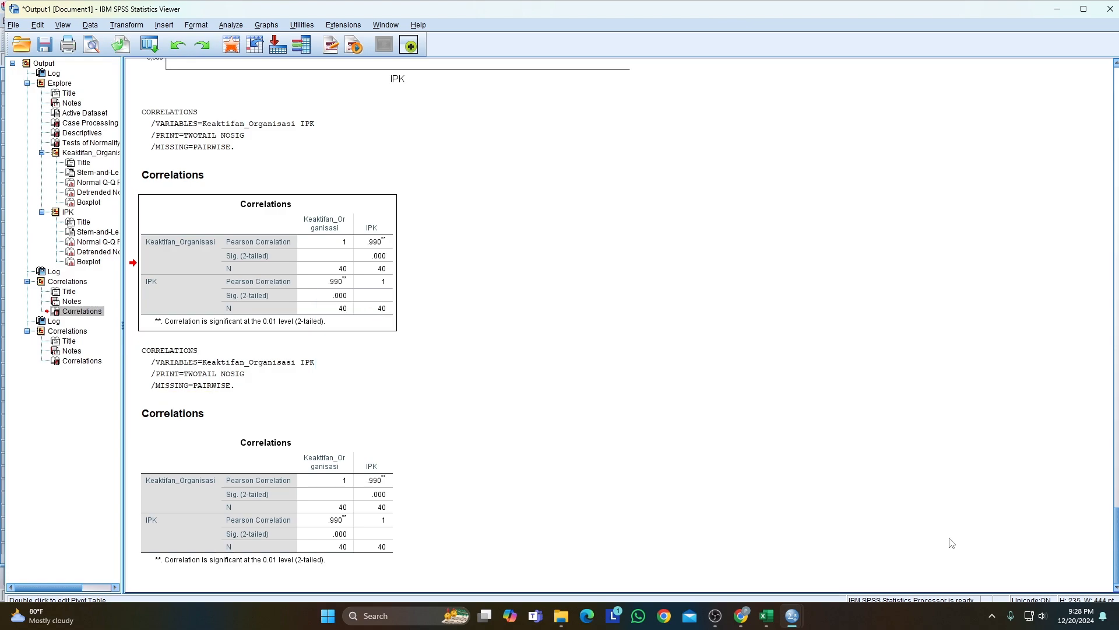
# Step: Switch to the EXCEL MODUL 4 workbook and paste the correlations table with its source formatting at cell A4 of Hasil Uji Korelasi, despite the size mismatch
pyautogui.moveTo(778, 623)
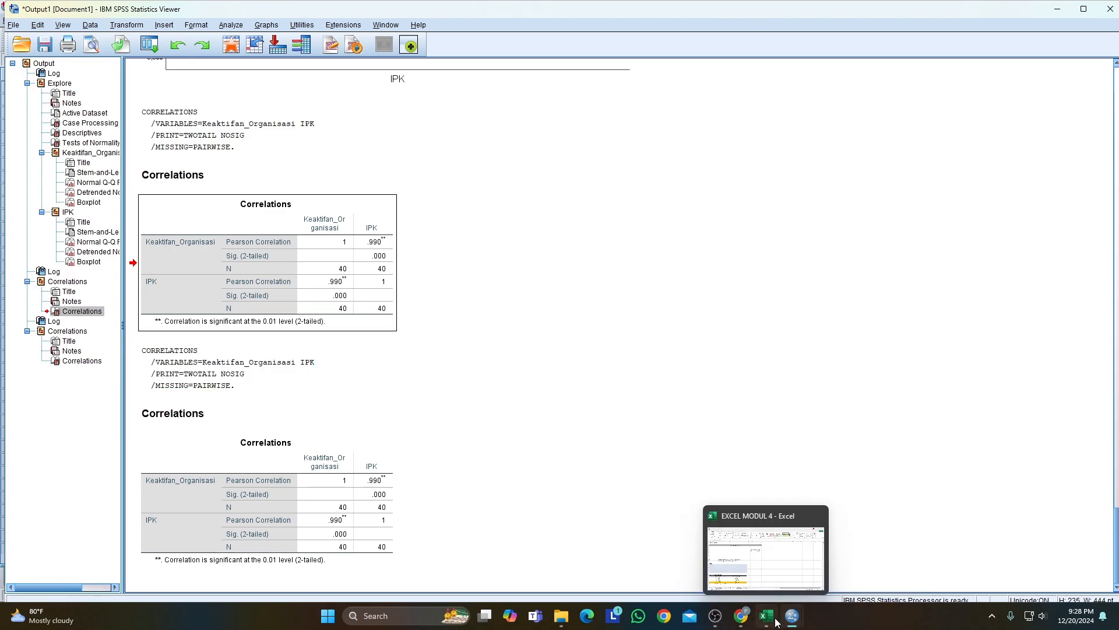
pyautogui.click(781, 557)
pyautogui.rightClick(70, 187)
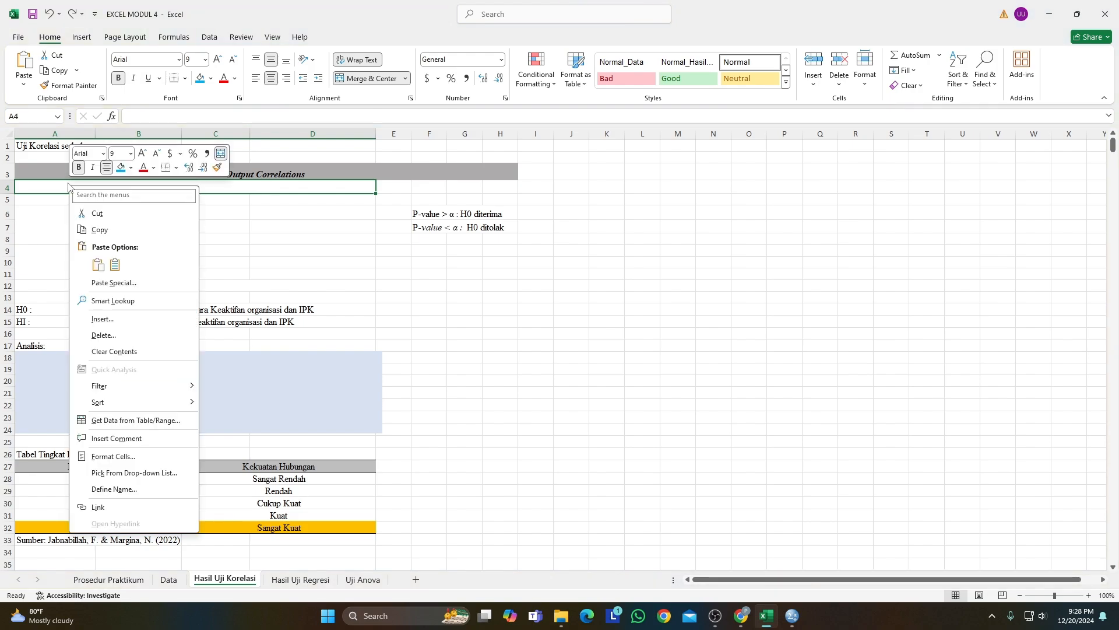
pyautogui.click(103, 267)
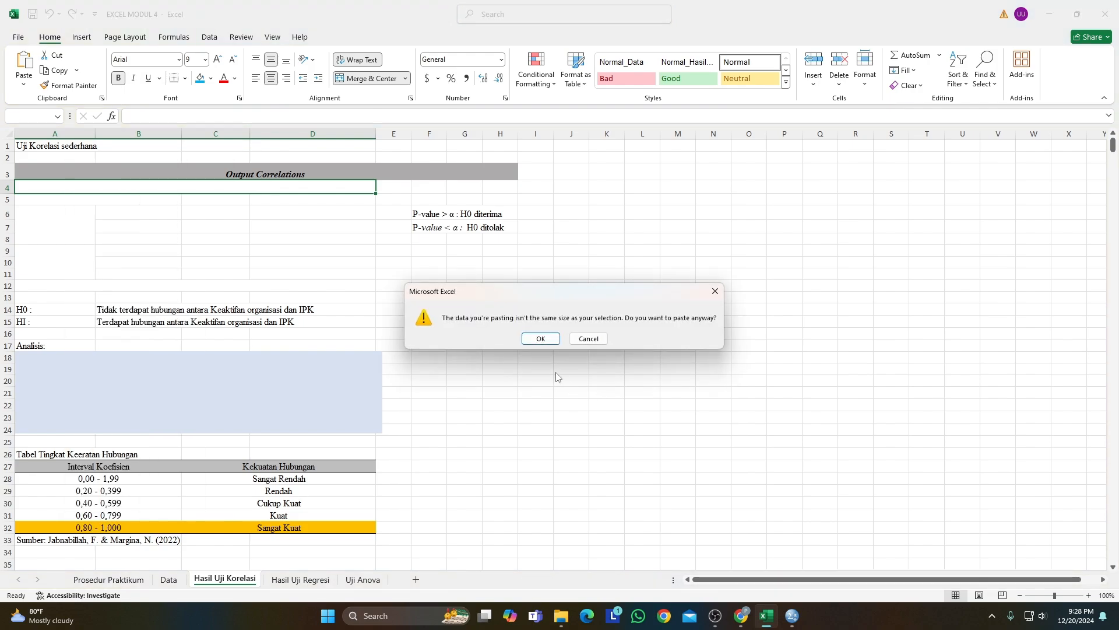
pyautogui.click(546, 342)
pyautogui.click(663, 304)
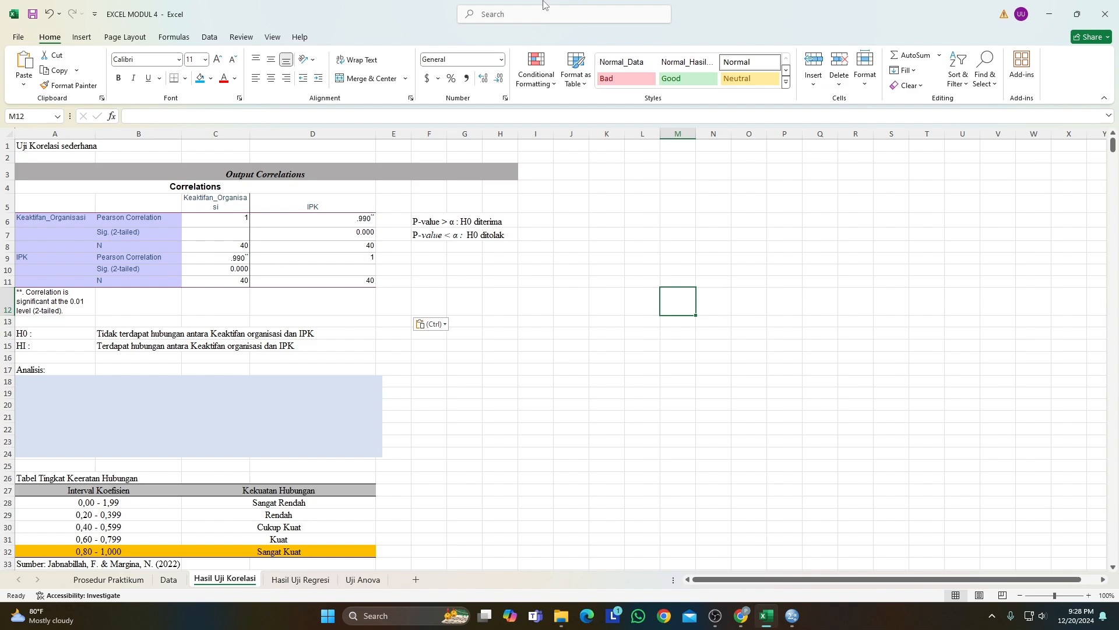
pyautogui.click(526, 306)
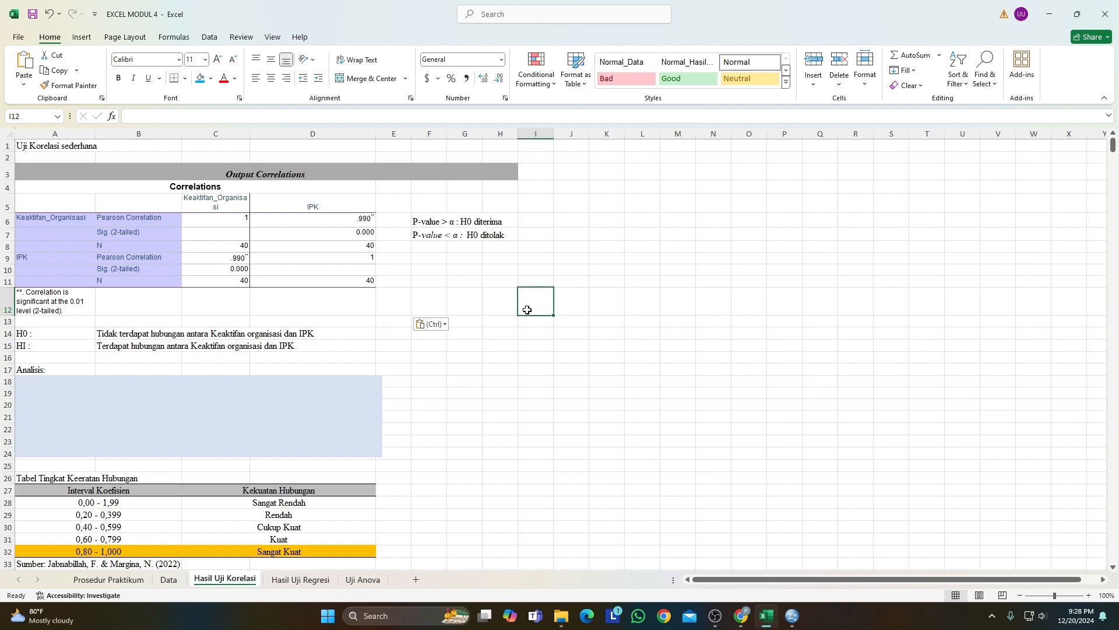
pyautogui.click(492, 326)
pyautogui.moveTo(471, 324); pyautogui.dragTo(601, 324)
pyautogui.click(472, 321)
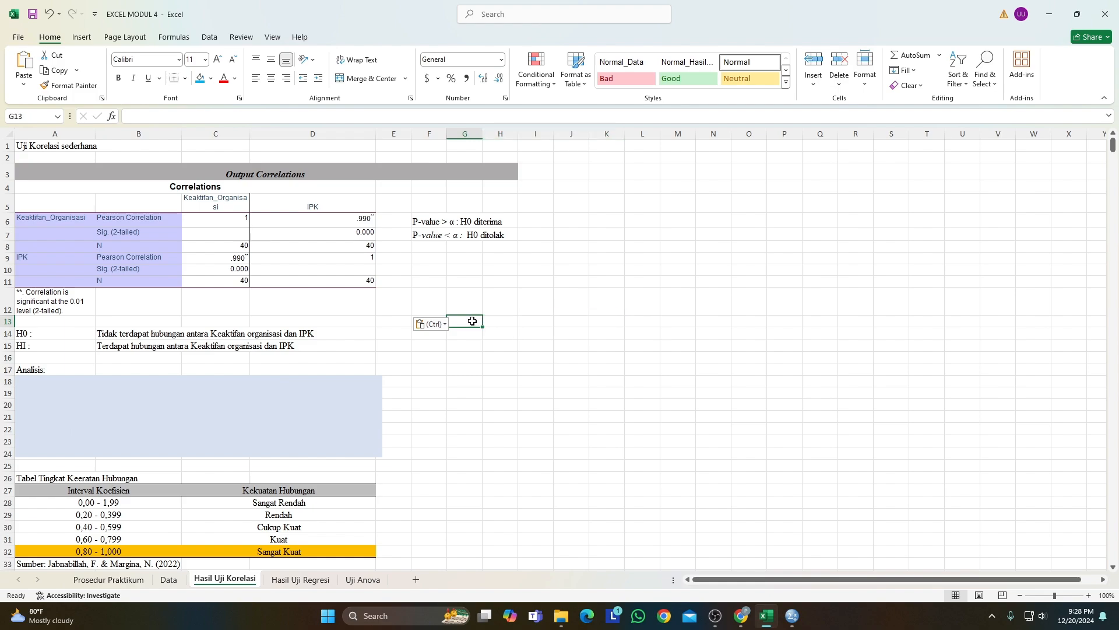
pyautogui.click(49, 334)
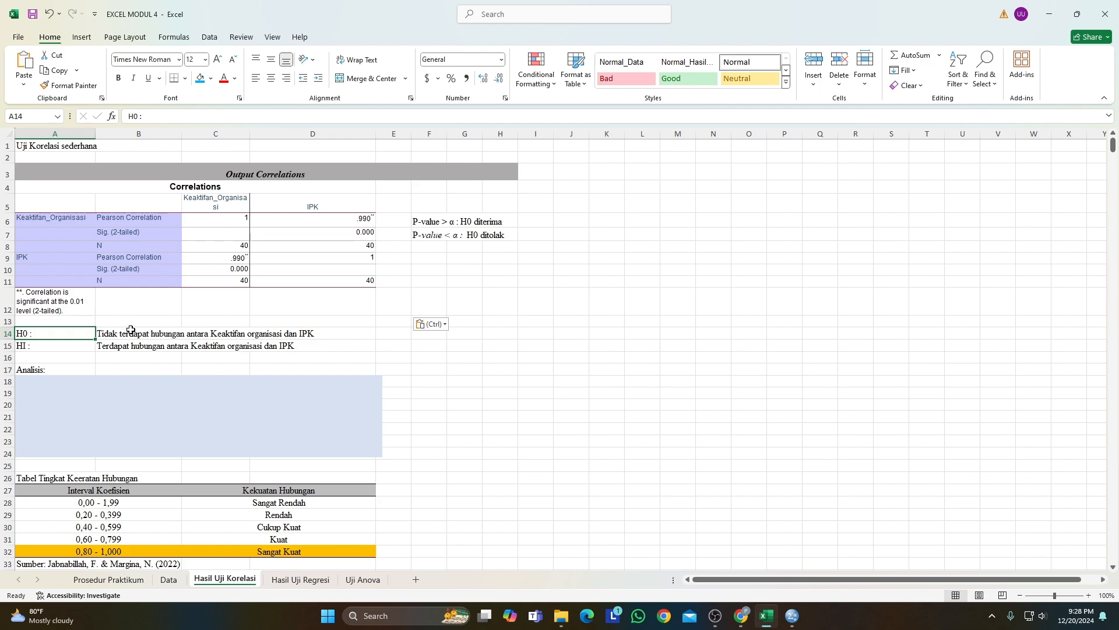
pyautogui.click(480, 323)
pyautogui.click(505, 322)
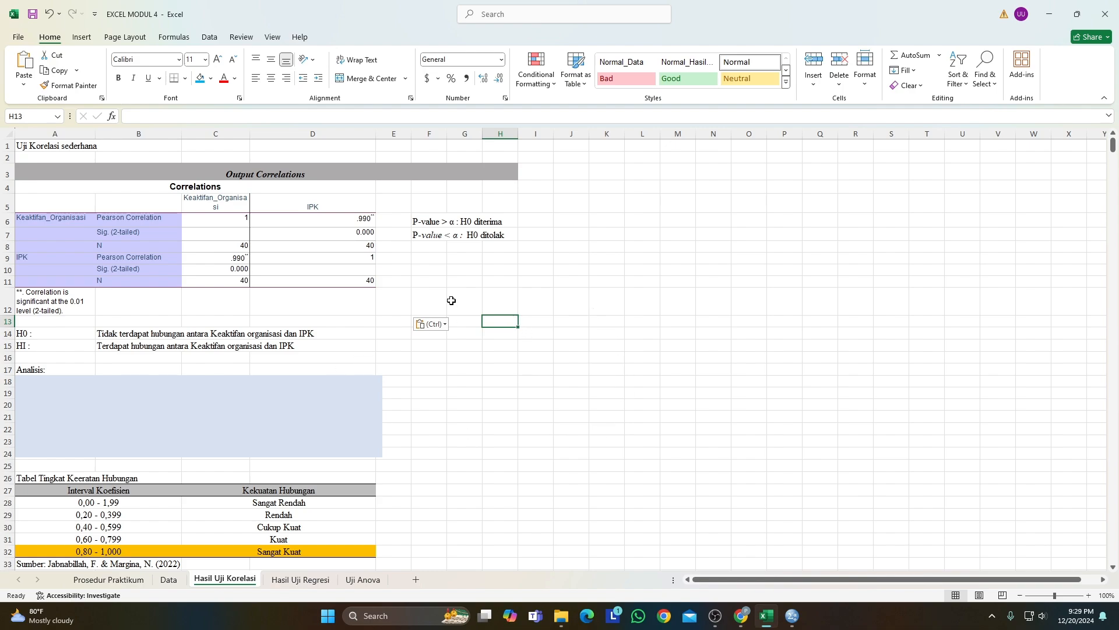
pyautogui.click(497, 330)
pyautogui.click(497, 319)
pyautogui.click(499, 333)
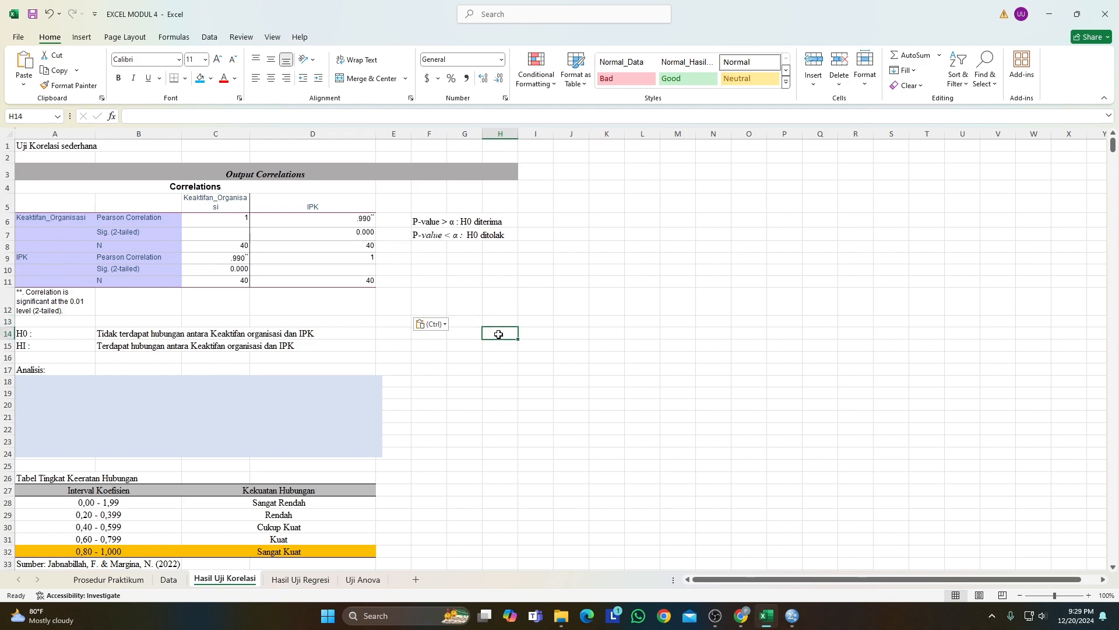
pyautogui.click(498, 319)
pyautogui.click(500, 337)
pyautogui.click(500, 346)
pyautogui.click(500, 336)
pyautogui.click(46, 336)
pyautogui.click(502, 336)
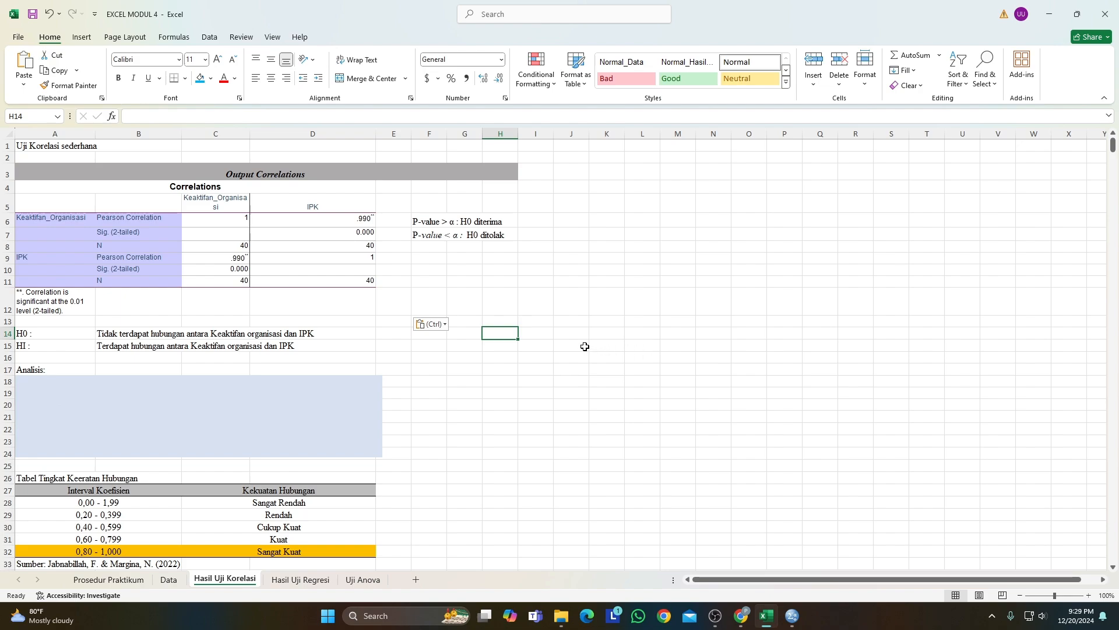
pyautogui.click(496, 348)
pyautogui.click(501, 335)
pyautogui.click(70, 334)
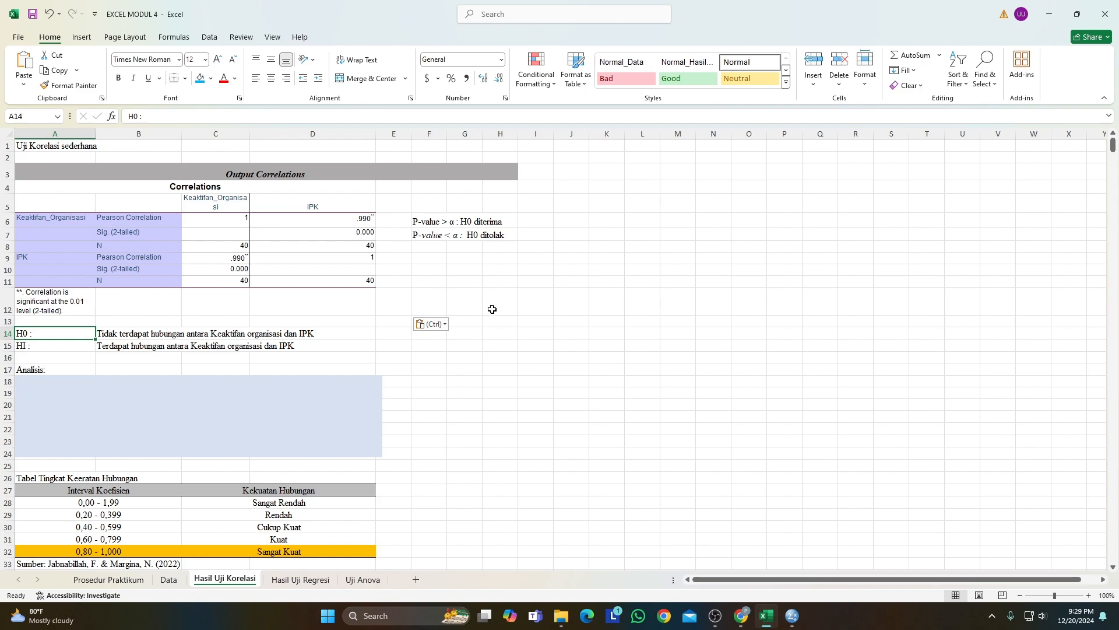
pyautogui.click(465, 334)
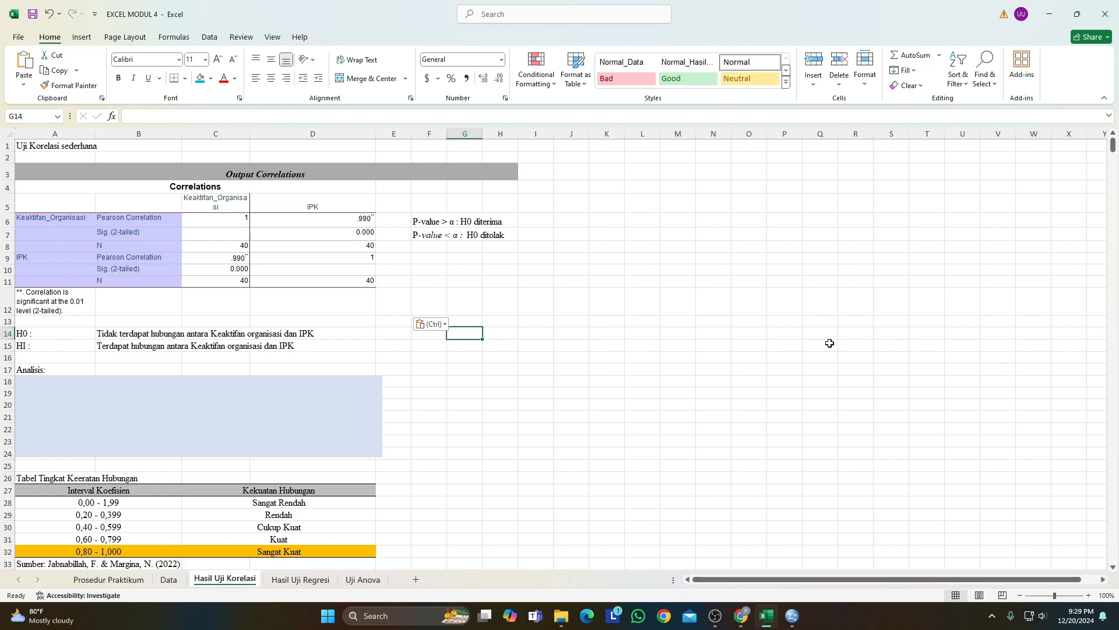
pyautogui.click(493, 334)
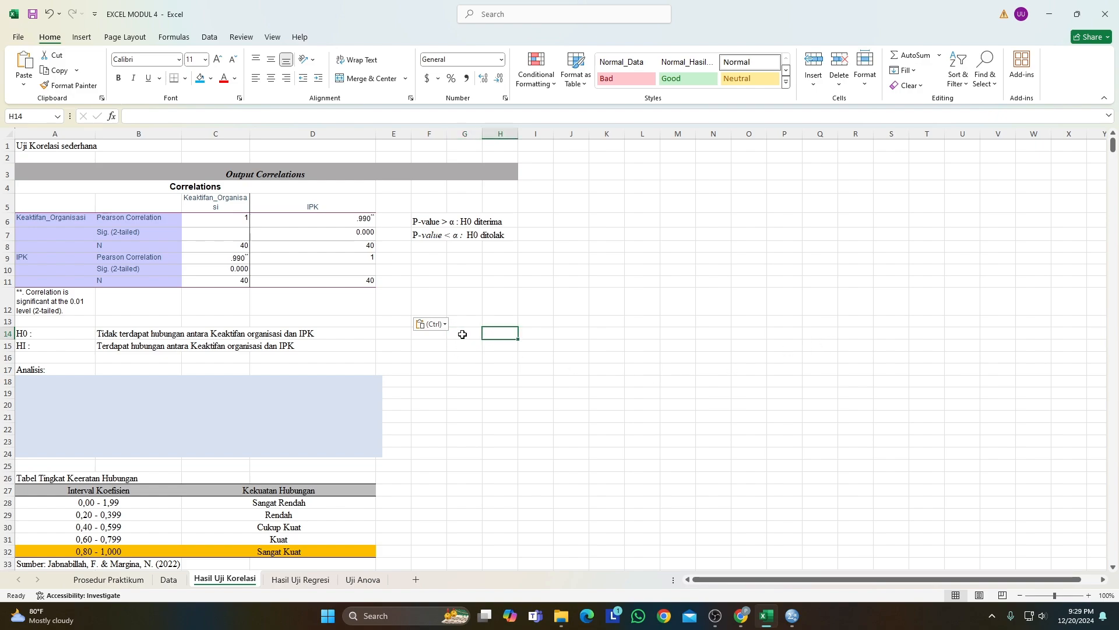
pyautogui.moveTo(462, 332)
pyautogui.mouseDown()
pyautogui.moveTo(650, 333)
pyautogui.moveTo(465, 333)
pyautogui.moveTo(468, 319)
pyautogui.mouseUp()
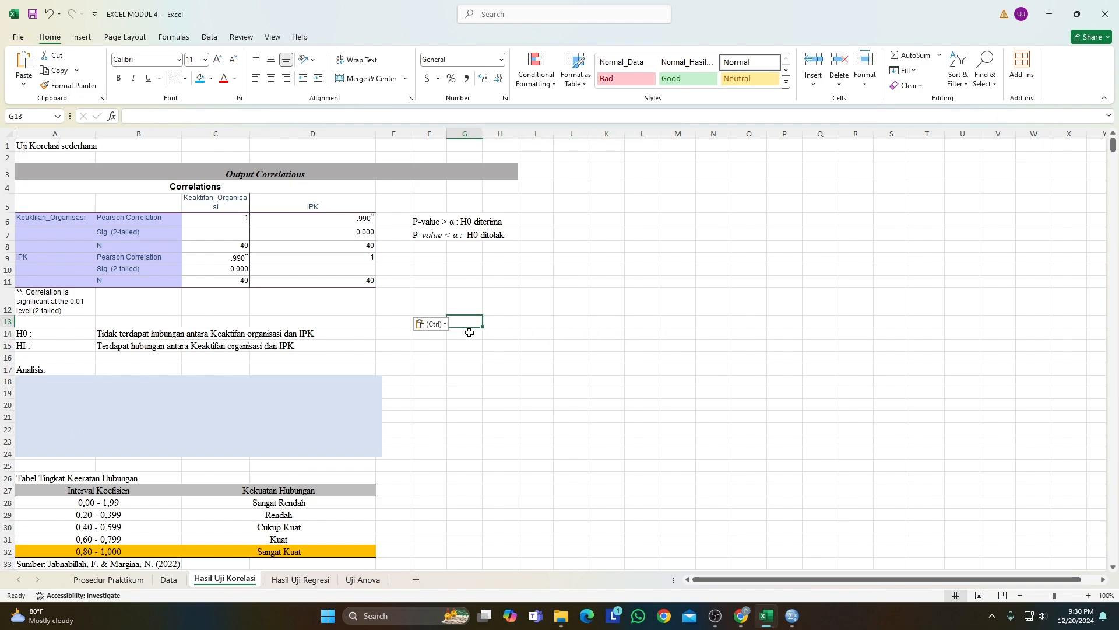
# Step: Read the H0 and HI hypotheses and the P-value decision criteria on the Hasil Uji Korelasi sheet
pyautogui.click(108, 330)
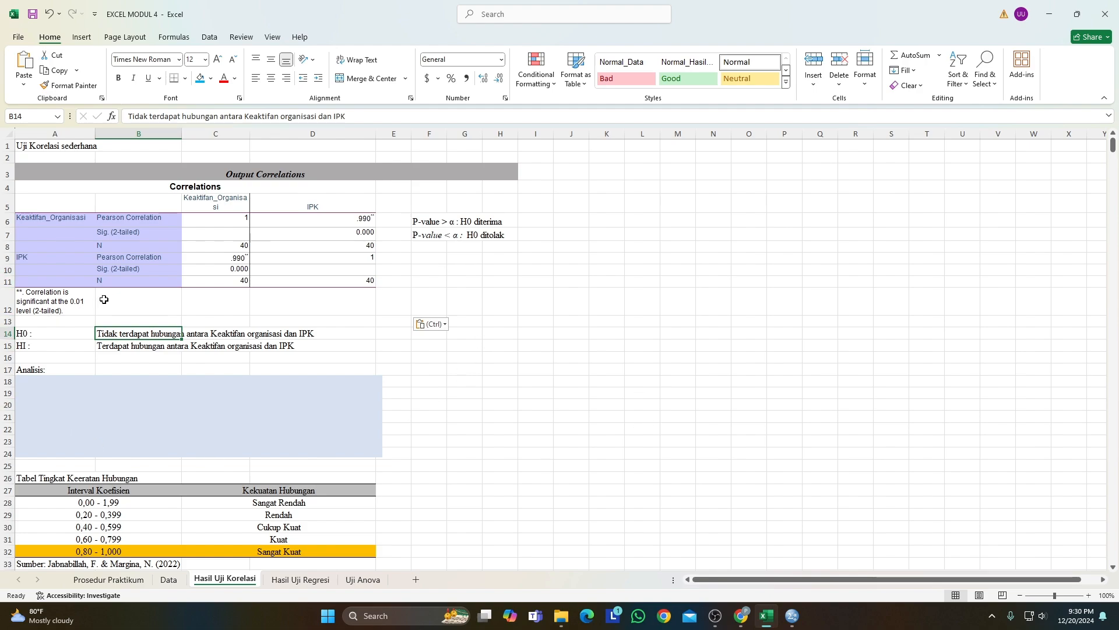
pyautogui.click(57, 331)
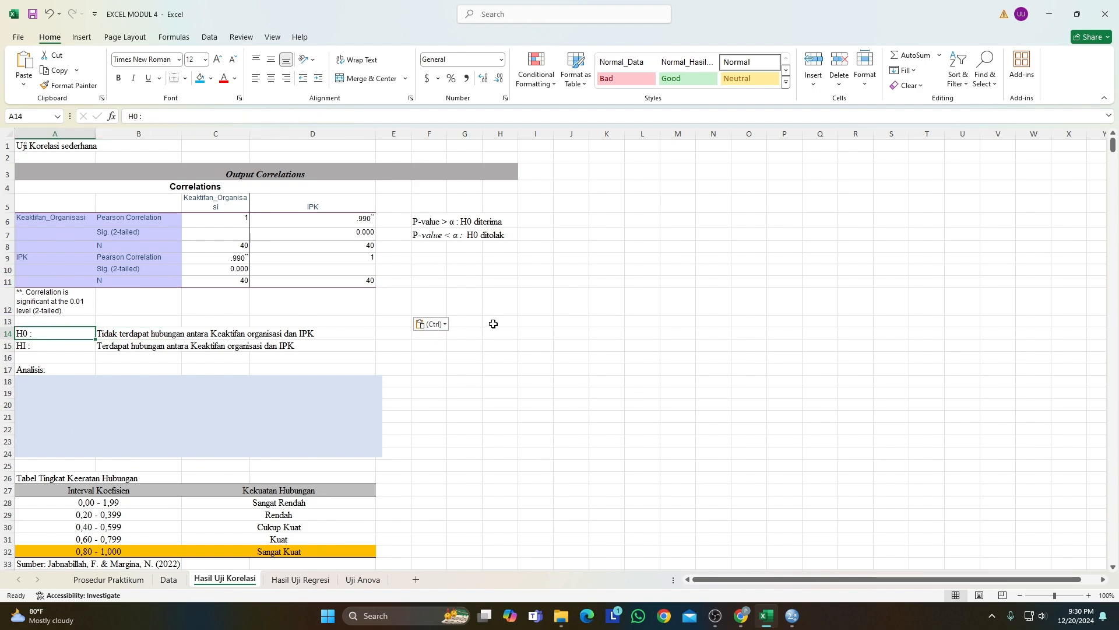
pyautogui.click(474, 335)
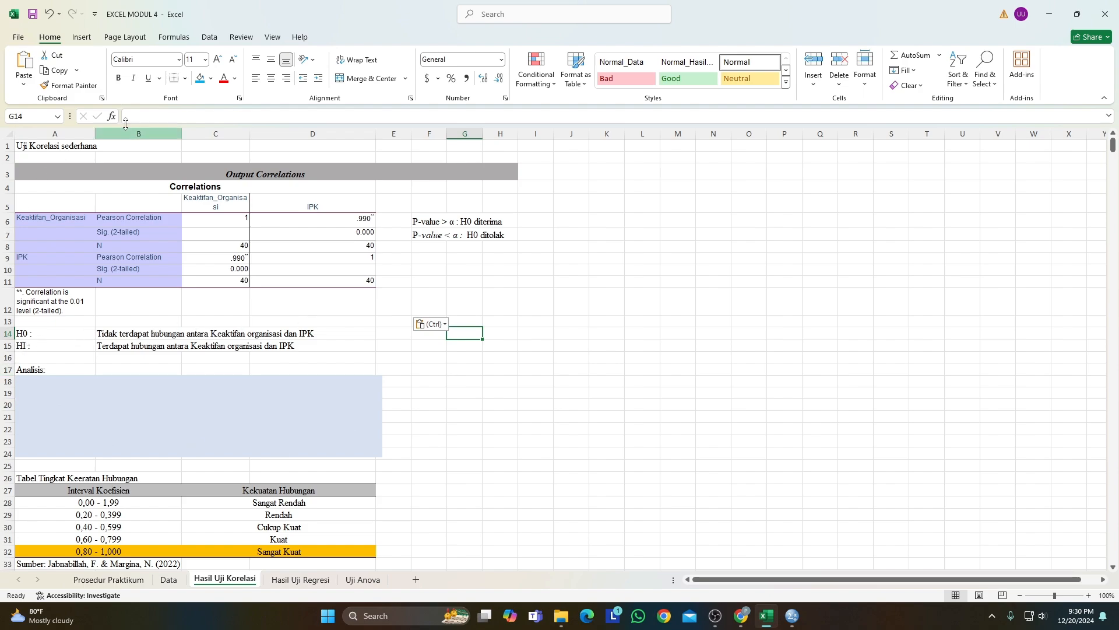
pyautogui.click(68, 337)
pyautogui.click(125, 338)
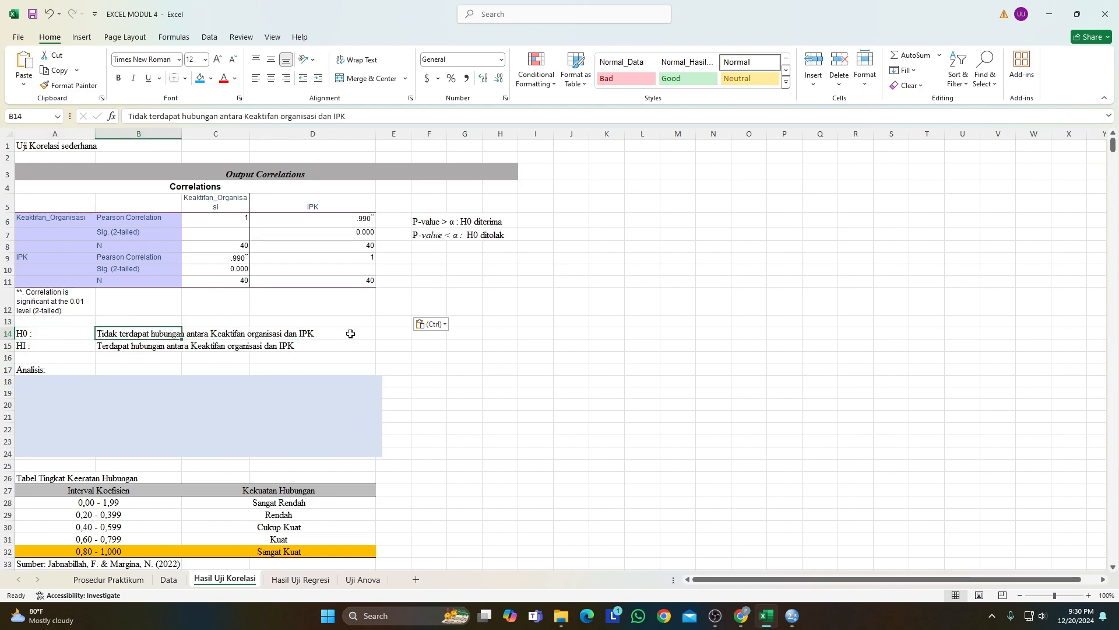
pyautogui.click(78, 345)
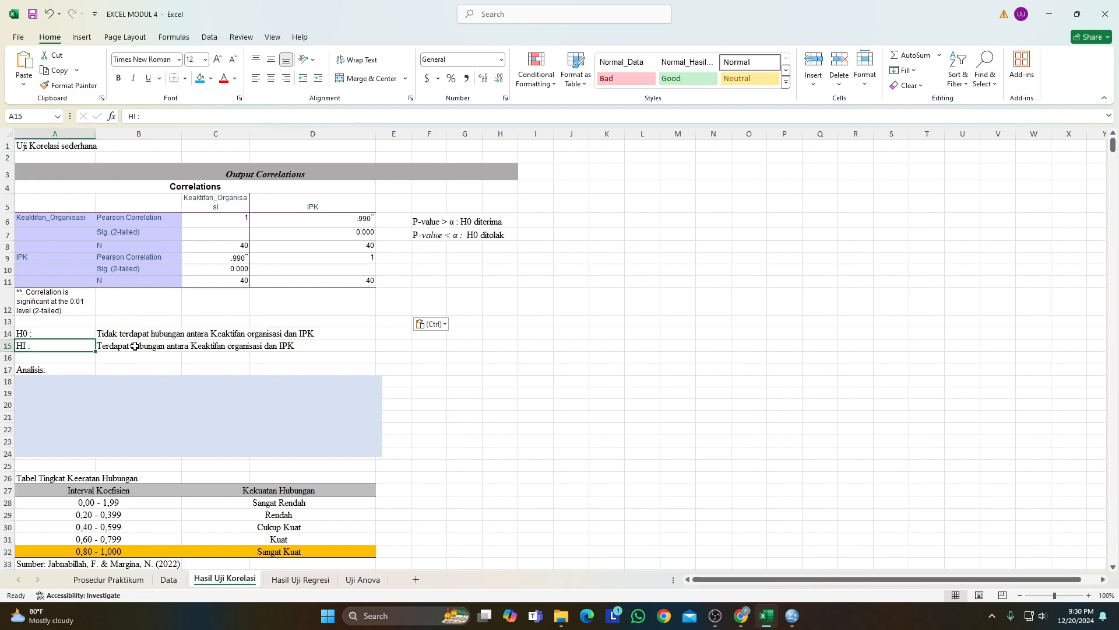
pyautogui.click(125, 346)
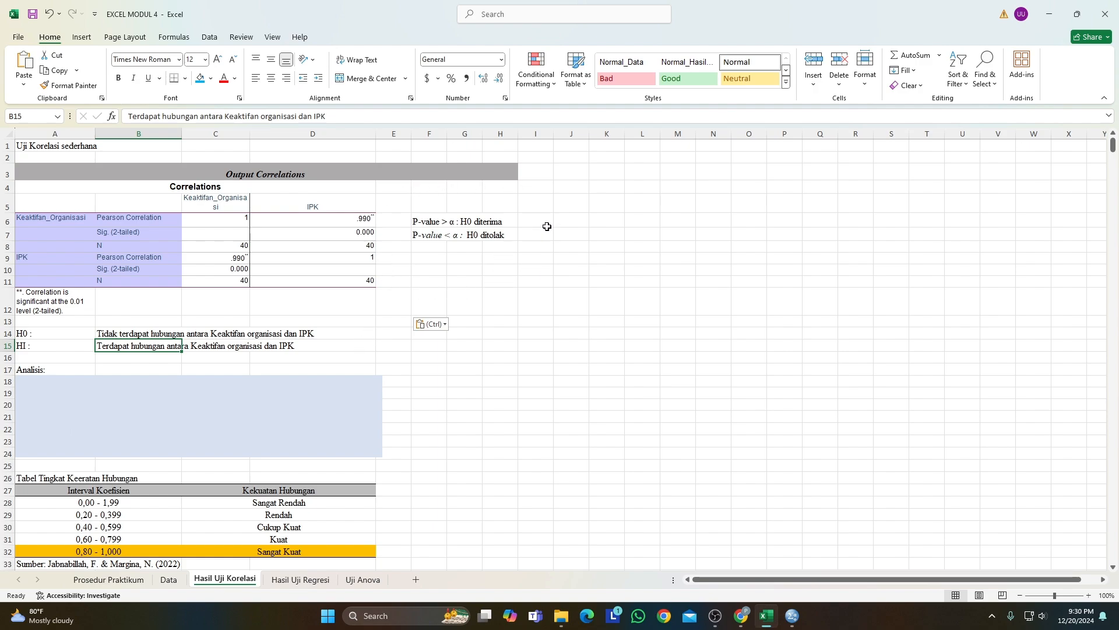
pyautogui.click(417, 222)
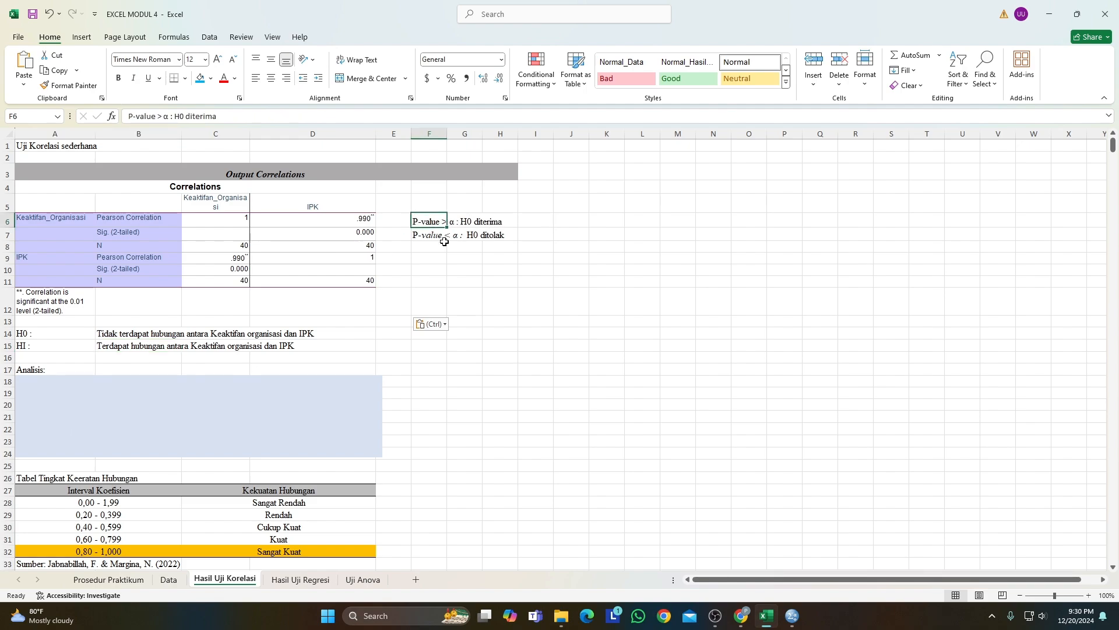
pyautogui.click(536, 248)
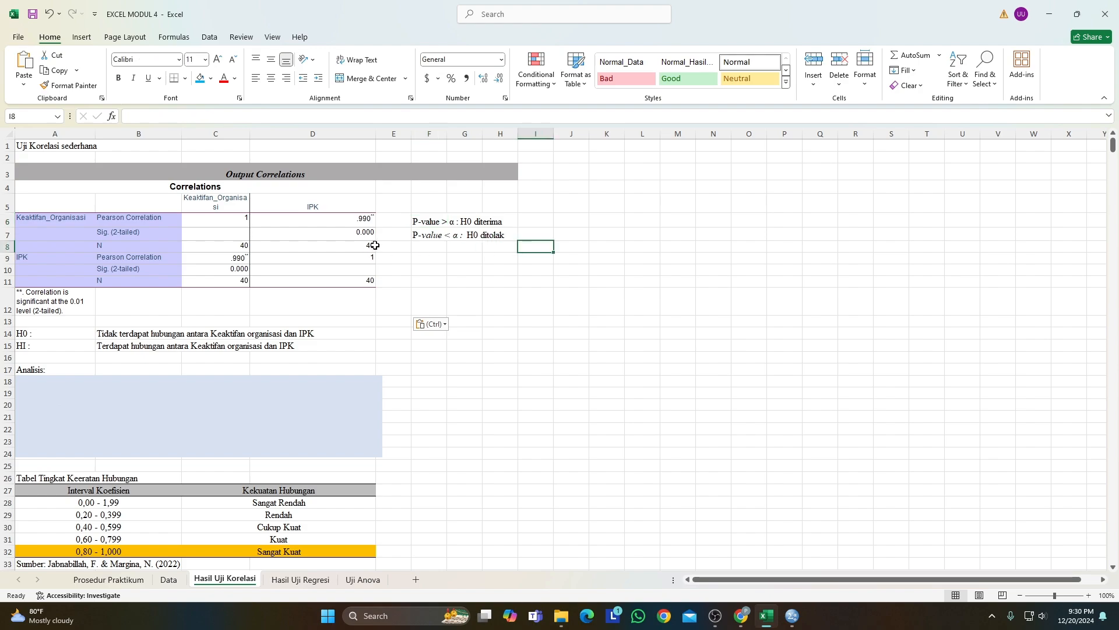
# Step: Fill the two Pearson Correlation coefficients between Keaktifan_Organisasi and IPK, cells D6 and C9, with yellow
pyautogui.click(352, 219)
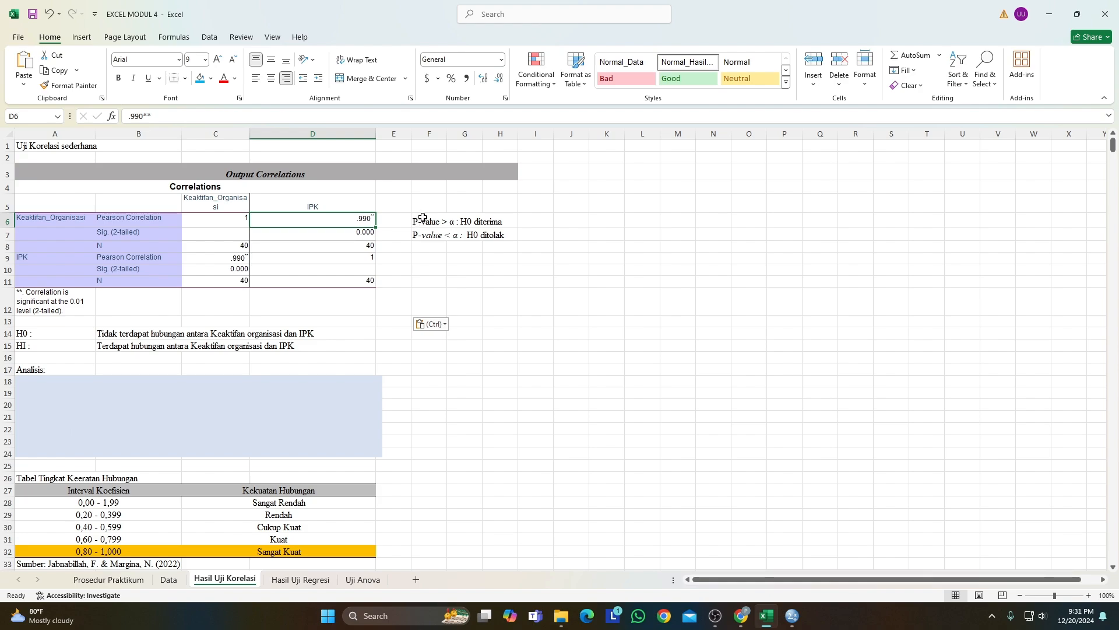
pyautogui.click(239, 221)
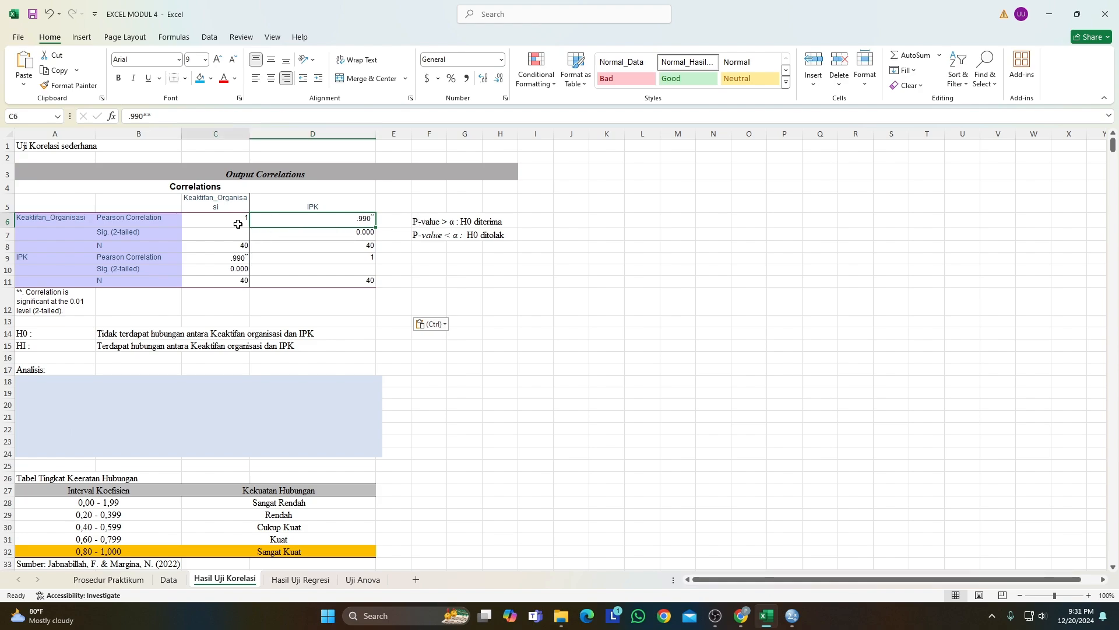
pyautogui.click(299, 221)
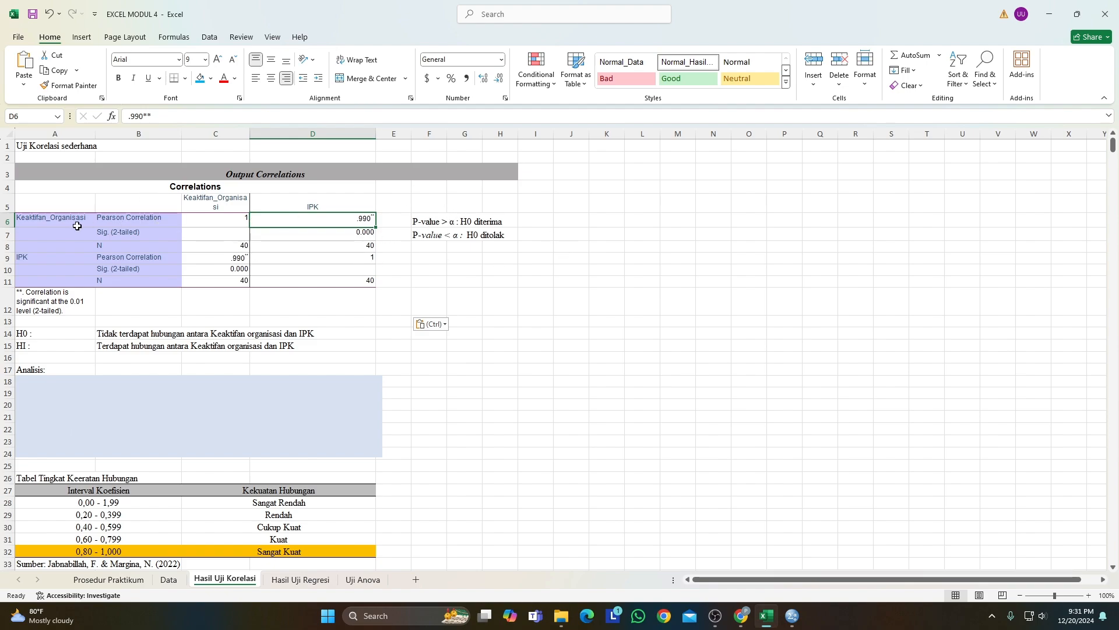
pyautogui.keyDown('ctrl'); pyautogui.click(219, 262); pyautogui.keyUp('ctrl')
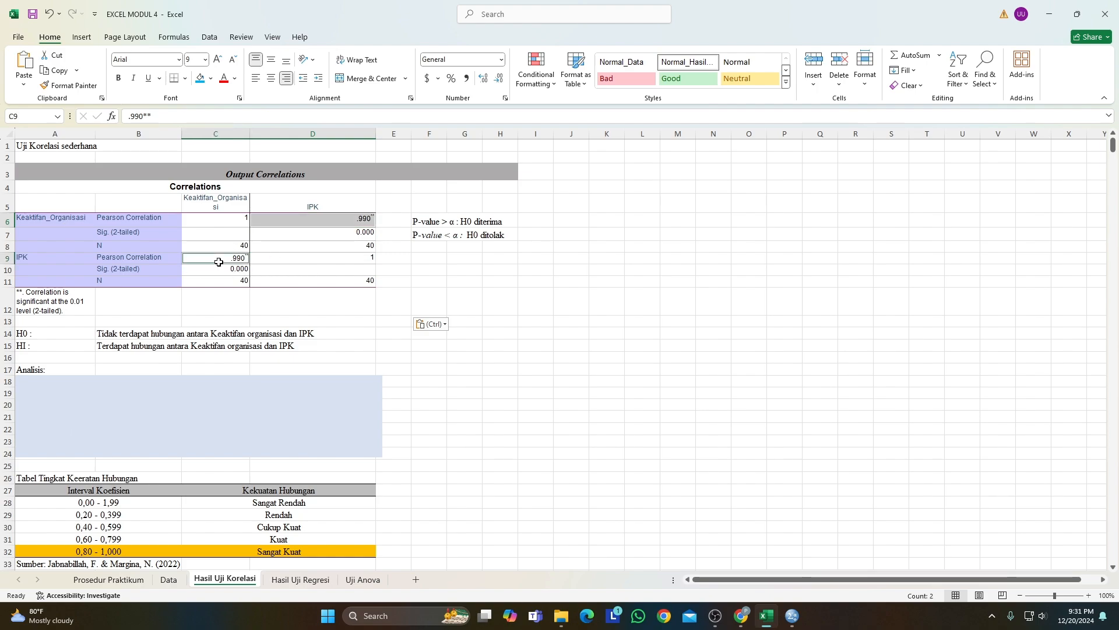
pyautogui.click(211, 78)
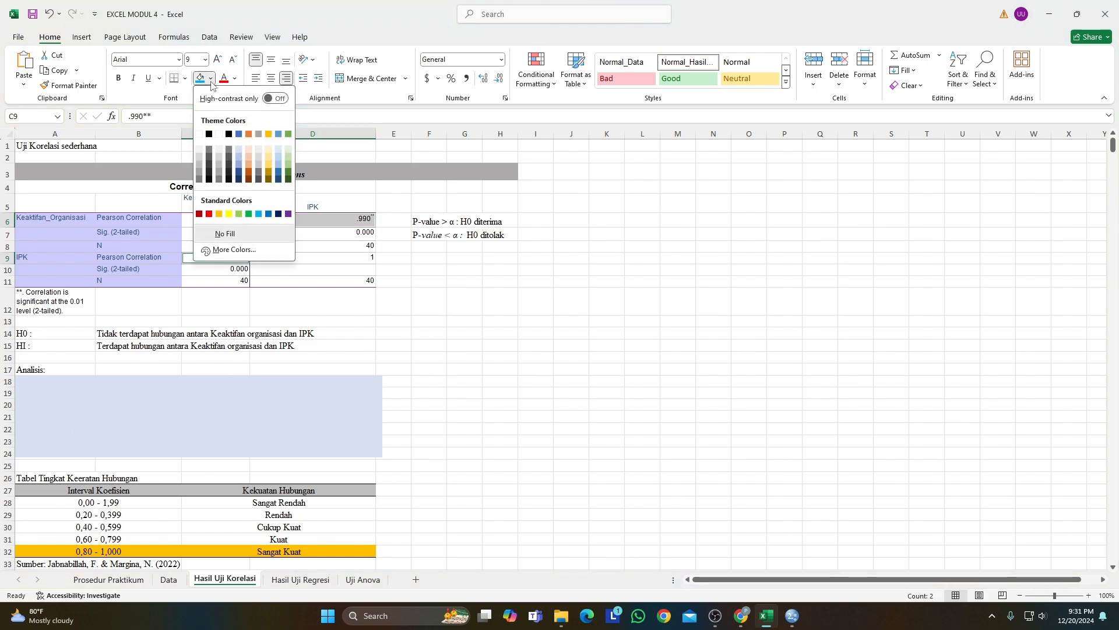
pyautogui.click(231, 215)
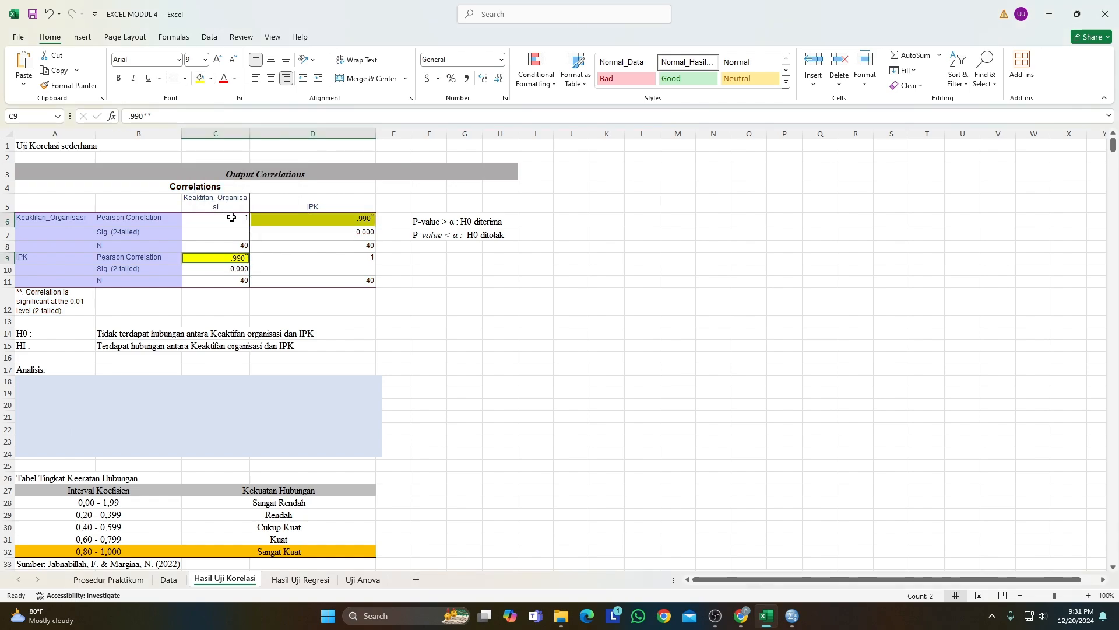
# Step: Fill the two Sig. (2-tailed) values in cells D7 and C10 with light blue
pyautogui.click(313, 234)
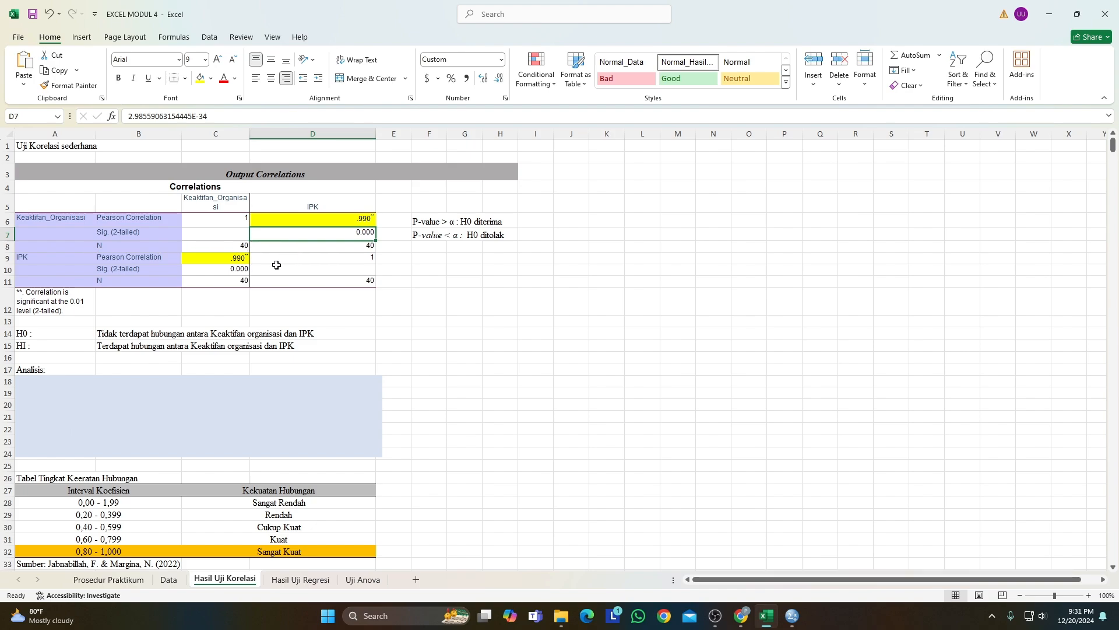
pyautogui.keyDown('ctrl'); pyautogui.click(221, 270); pyautogui.keyUp('ctrl')
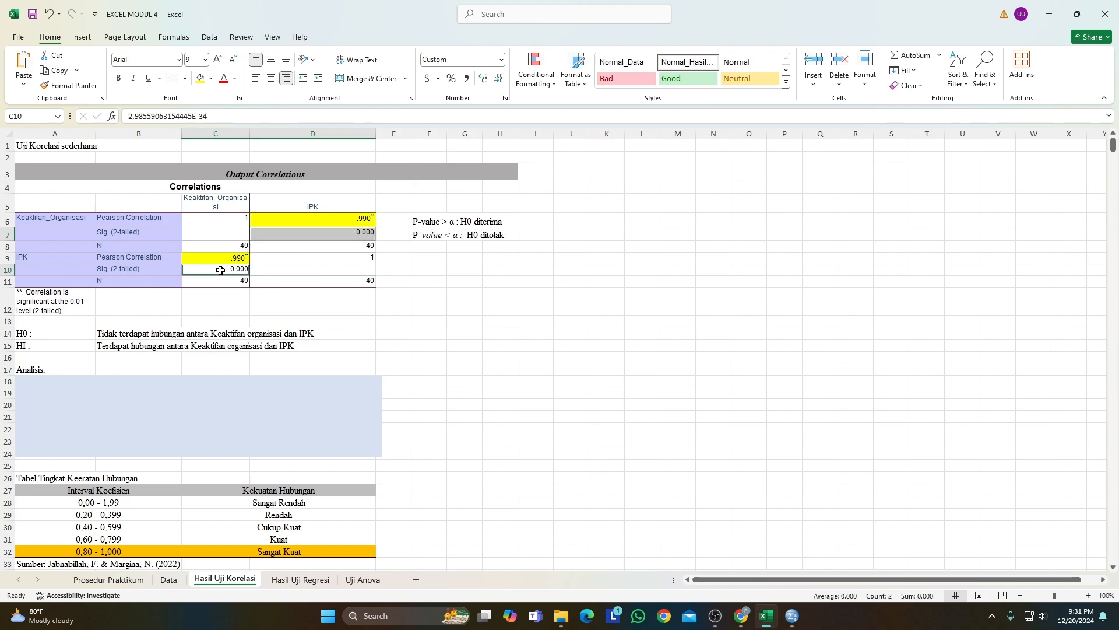
pyautogui.click(210, 78)
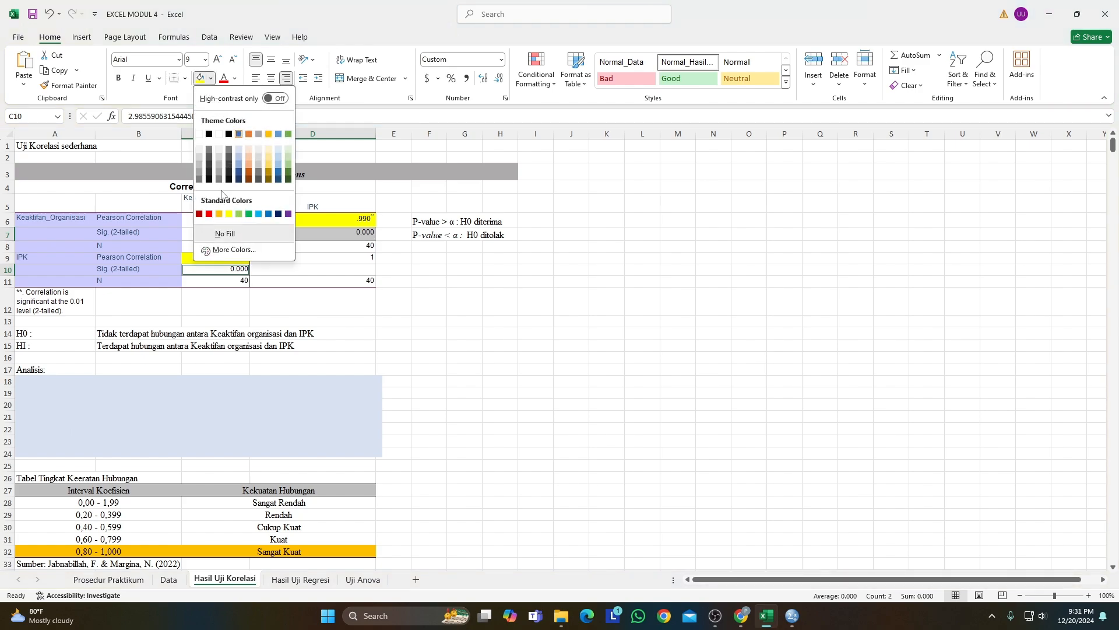
pyautogui.click(259, 215)
pyautogui.click(452, 430)
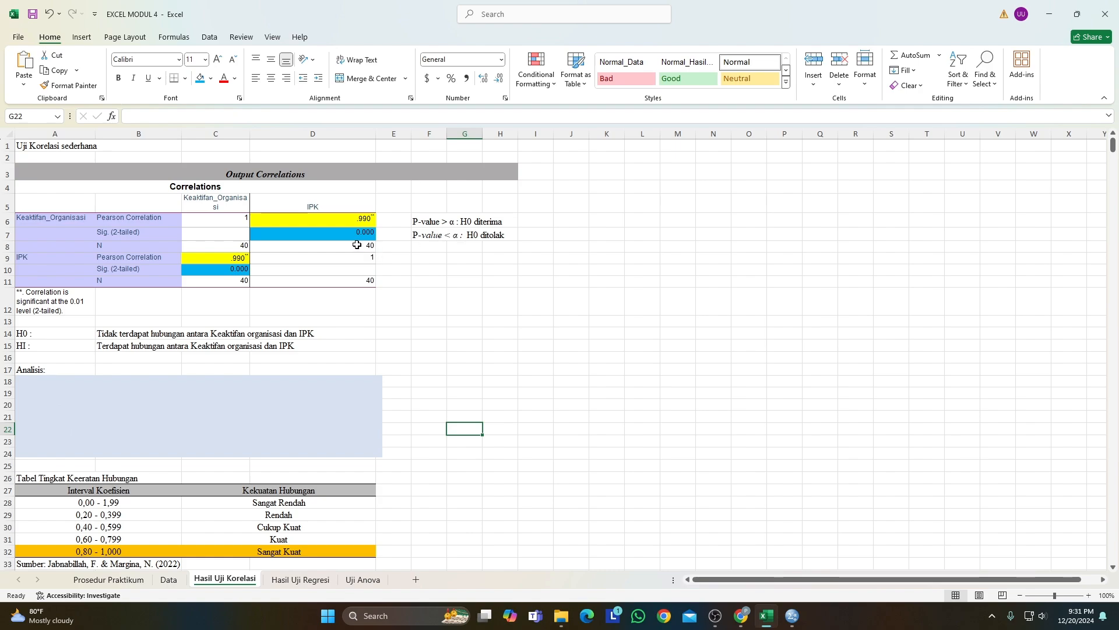
# Step: Examine the Sig. (2-tailed) values in D7 and C10 against the P-value decision criteria
pyautogui.click(326, 238)
pyautogui.click(221, 271)
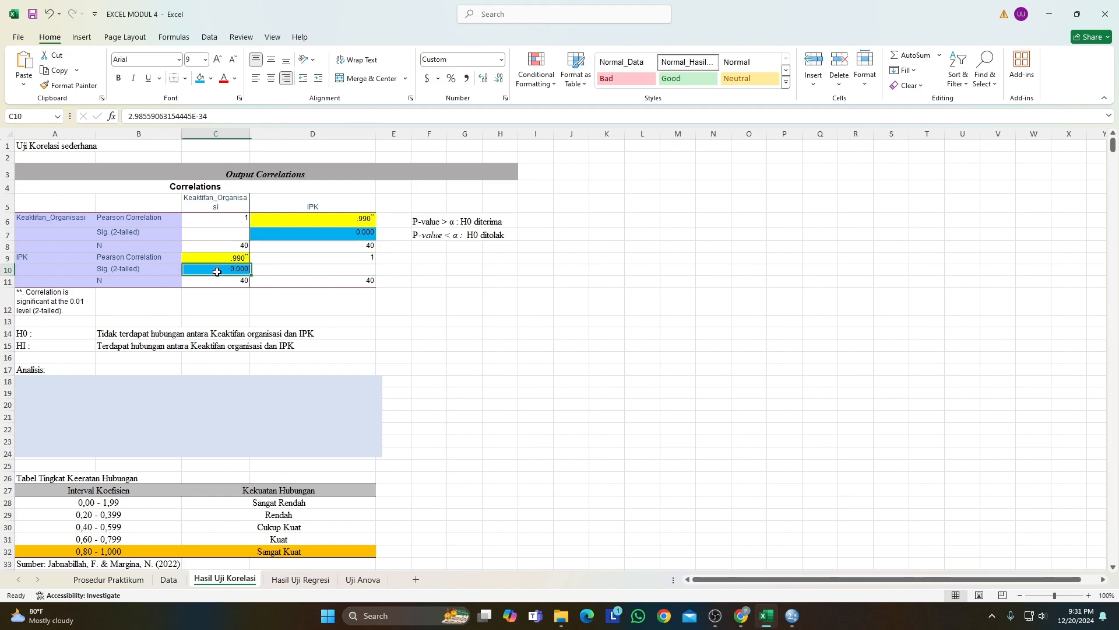
pyautogui.moveTo(305, 243); pyautogui.dragTo(301, 239)
pyautogui.click(299, 238)
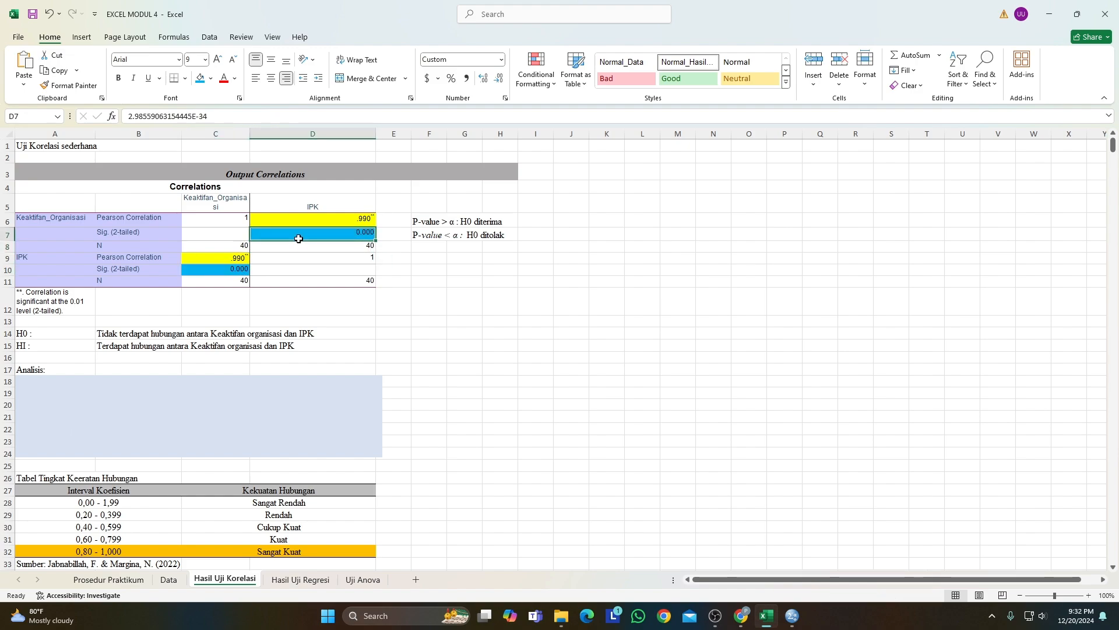
pyautogui.click(226, 272)
pyautogui.click(317, 238)
pyautogui.click(242, 270)
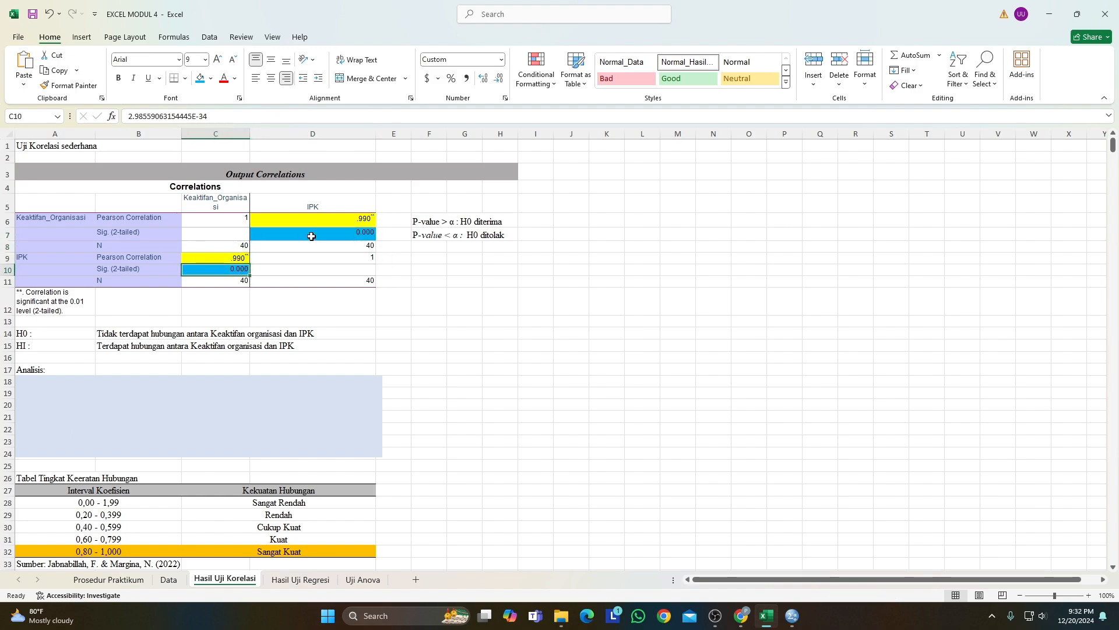
pyautogui.click(311, 236)
pyautogui.click(228, 272)
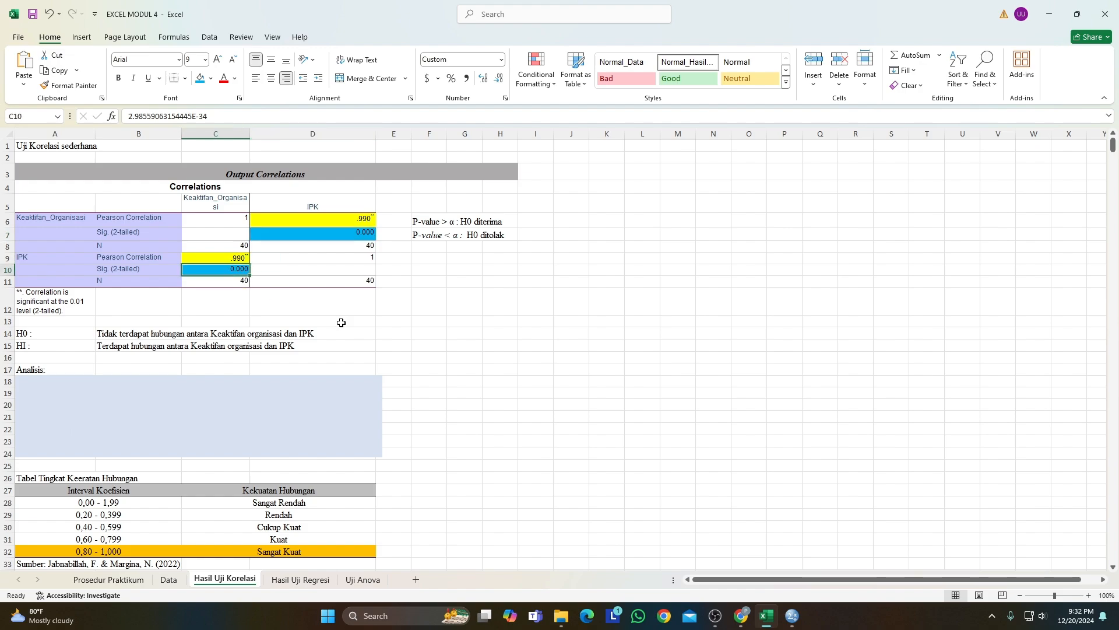
# Step: Paste the prepared hypothesis interpretation into the first Analisis box and make its text black
pyautogui.click(144, 426)
pyautogui.hotkey('ctrl', 'v')
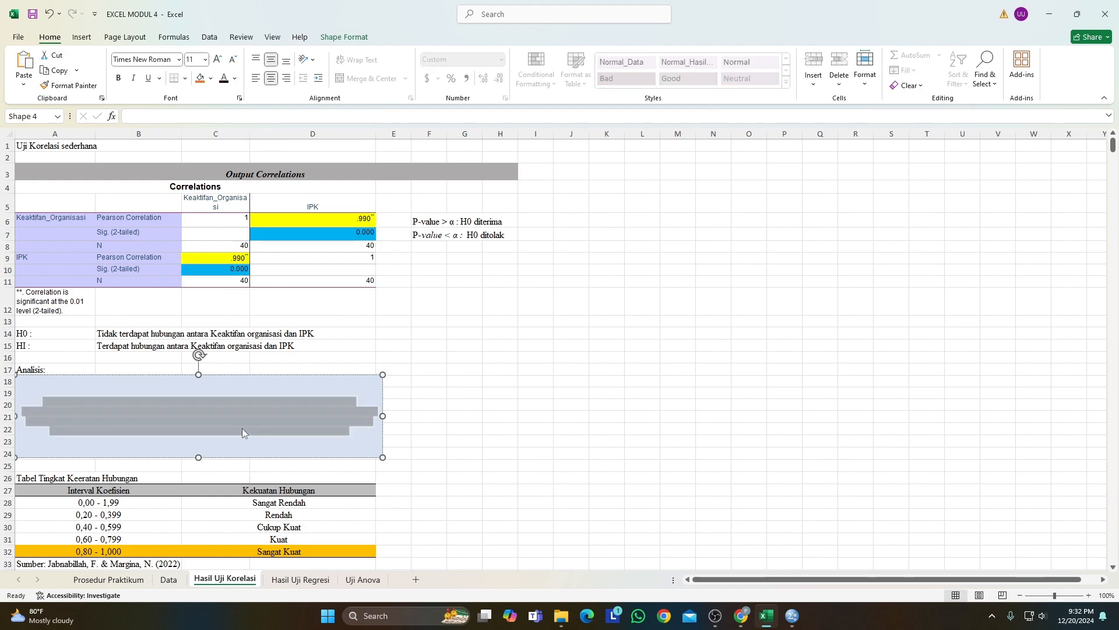
pyautogui.click(226, 80)
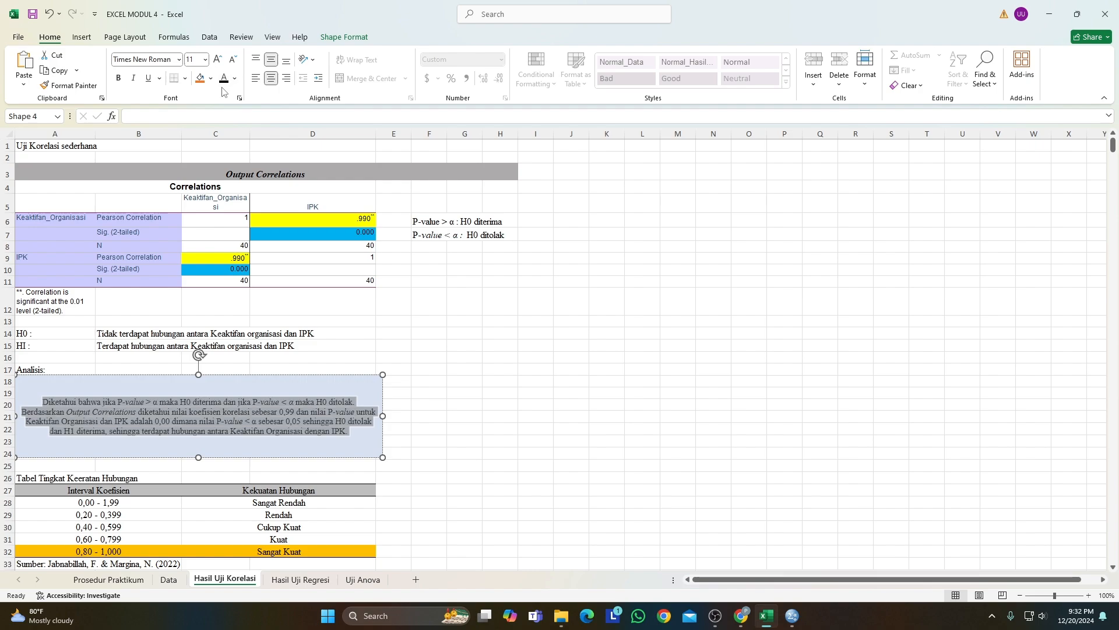
pyautogui.click(486, 404)
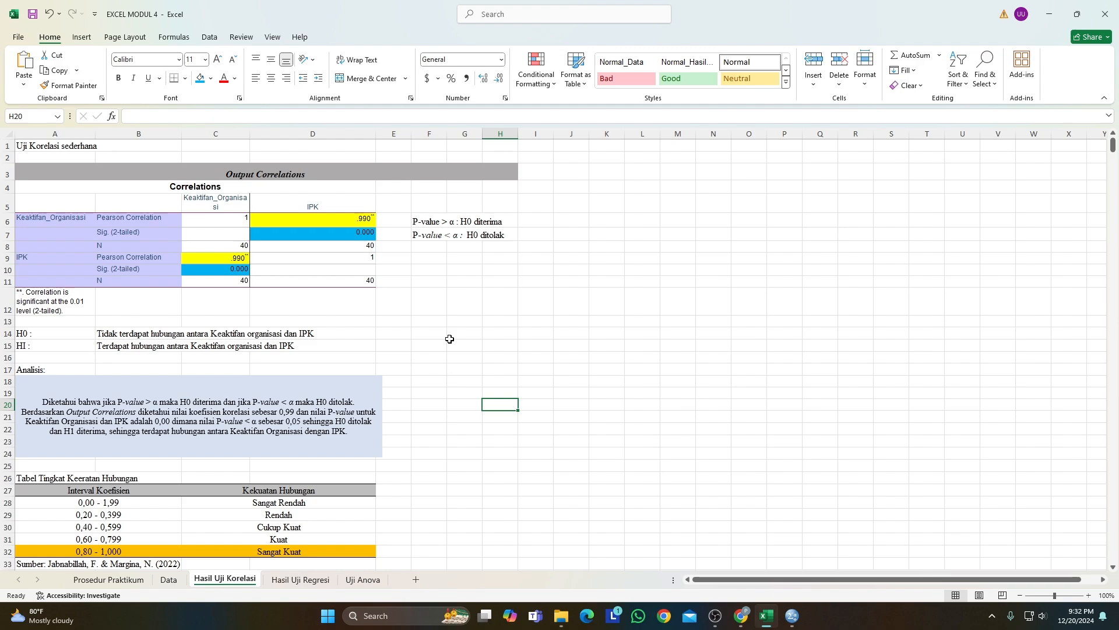
# Step: Check the Sig. (2-tailed) values against the first Analisis text and its "terdapat hubungan" conclusion
pyautogui.click(240, 270)
pyautogui.click(343, 234)
pyautogui.click(246, 271)
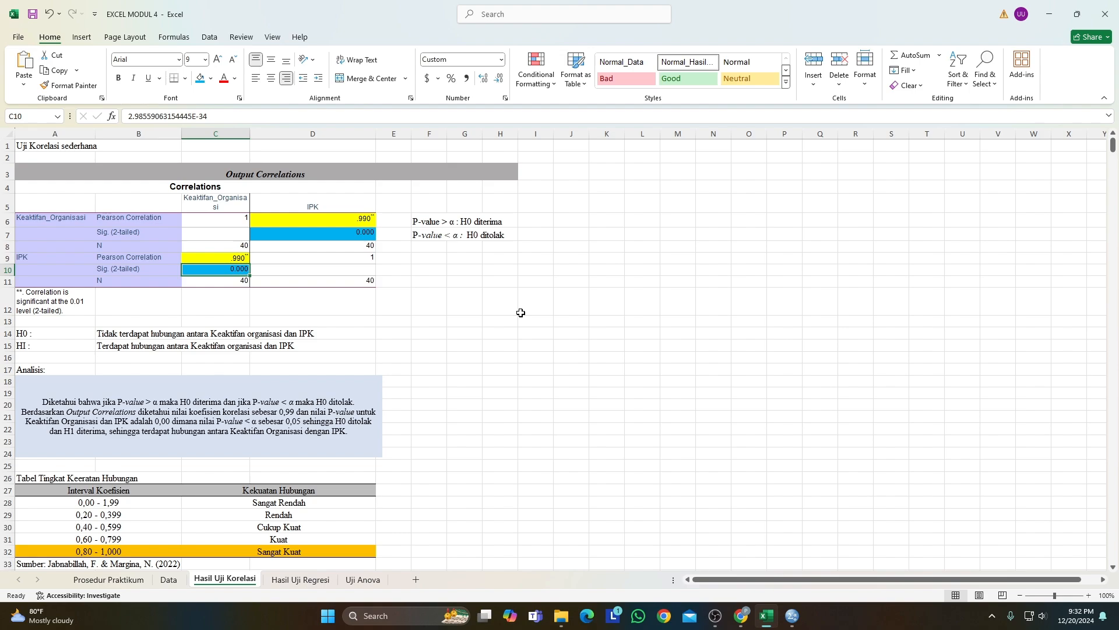
pyautogui.click(509, 366)
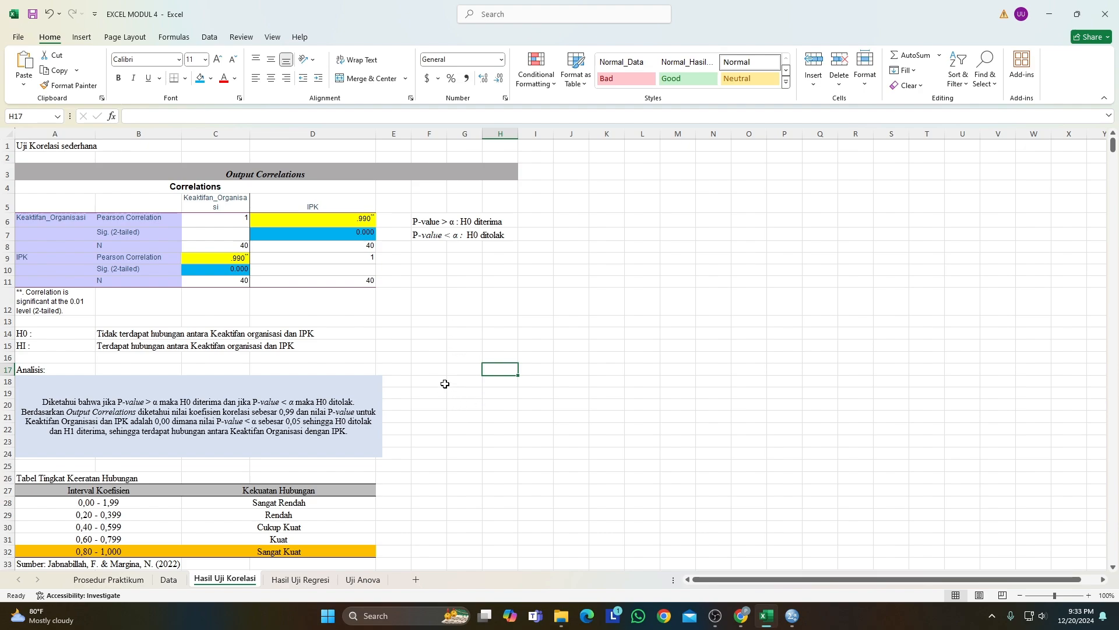
pyautogui.scroll(-4, 445, 383)
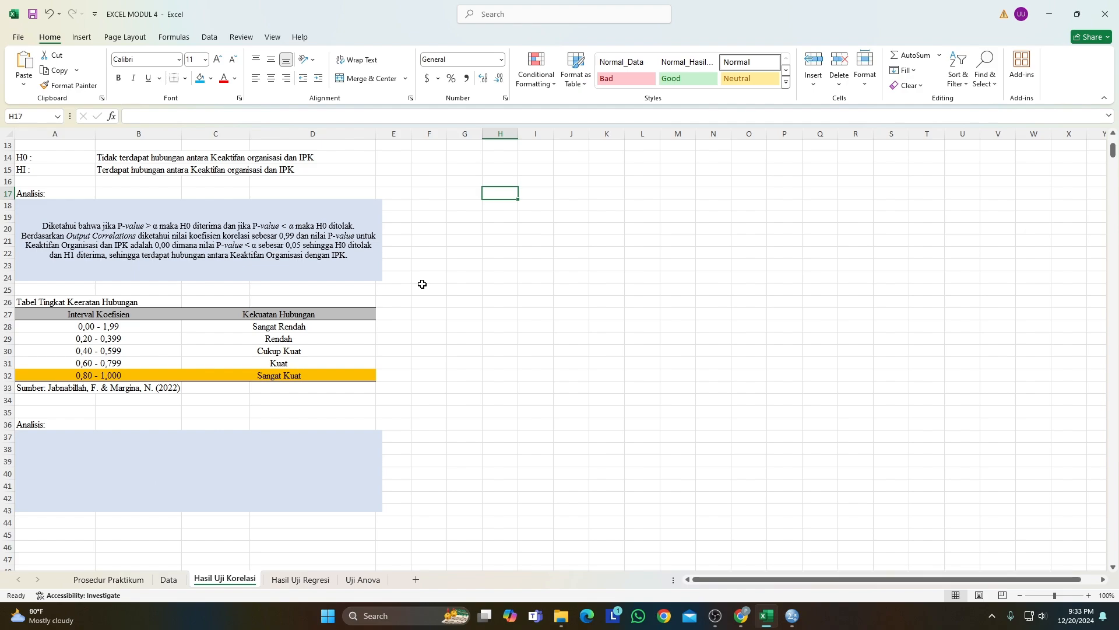
pyautogui.scroll(4, 422, 284)
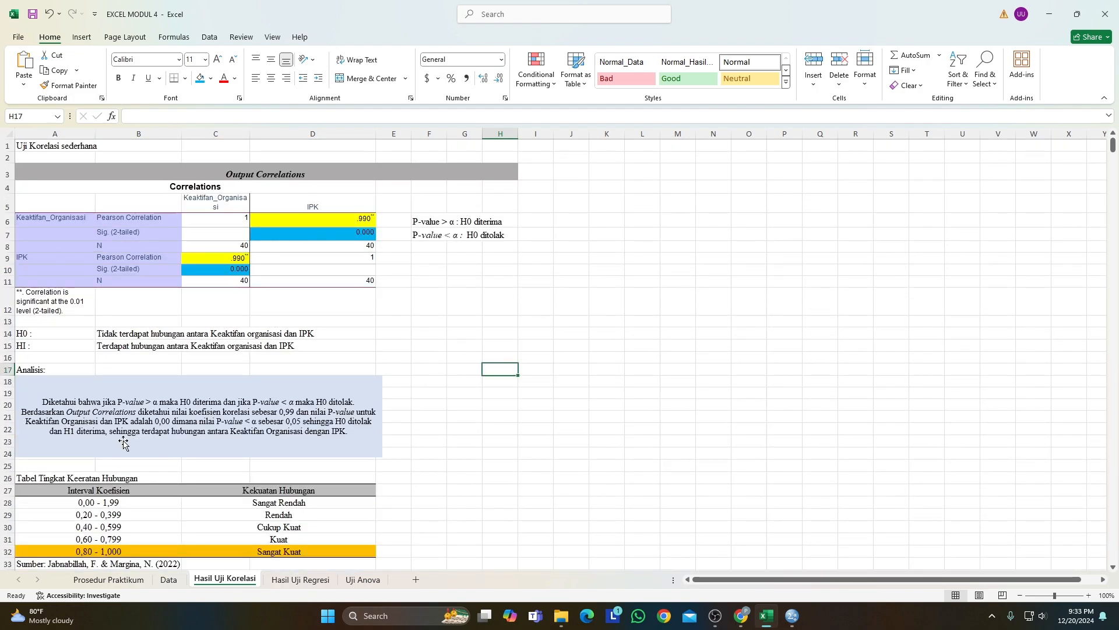
pyautogui.click(149, 444)
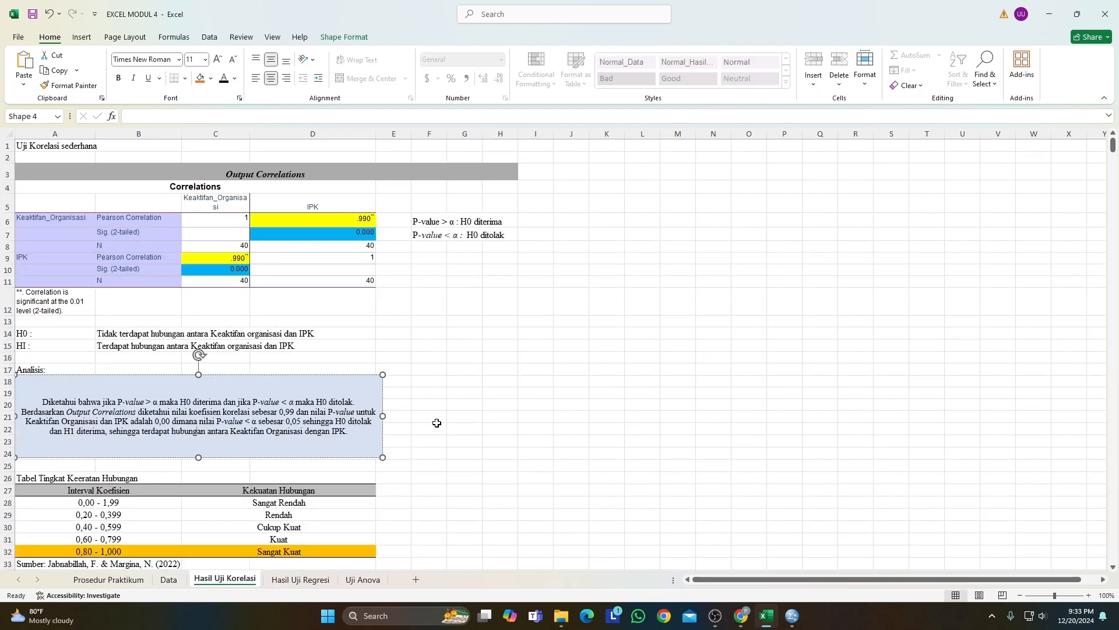
pyautogui.click(434, 420)
pyautogui.click(285, 424)
pyautogui.moveTo(143, 433); pyautogui.dragTo(205, 433)
# Step: Compare the highlighted Pearson coefficients in D6 and C9 with the intervals in Tabel Tingkat Keeratan Hubungan
pyautogui.scroll(-4, 344, 418)
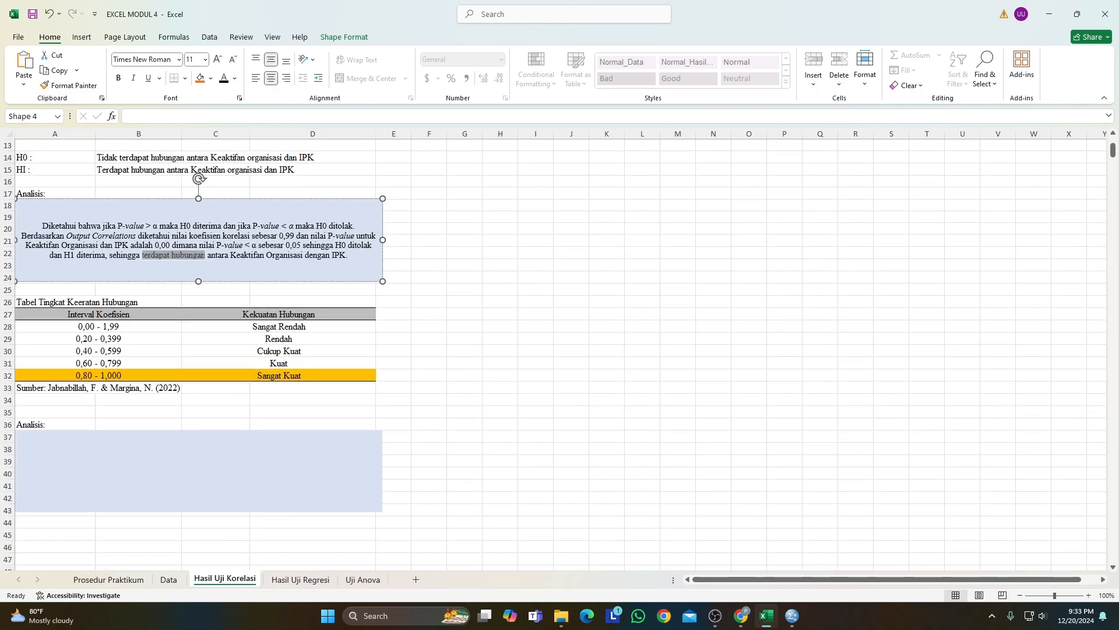
pyautogui.scroll(-1, 377, 446)
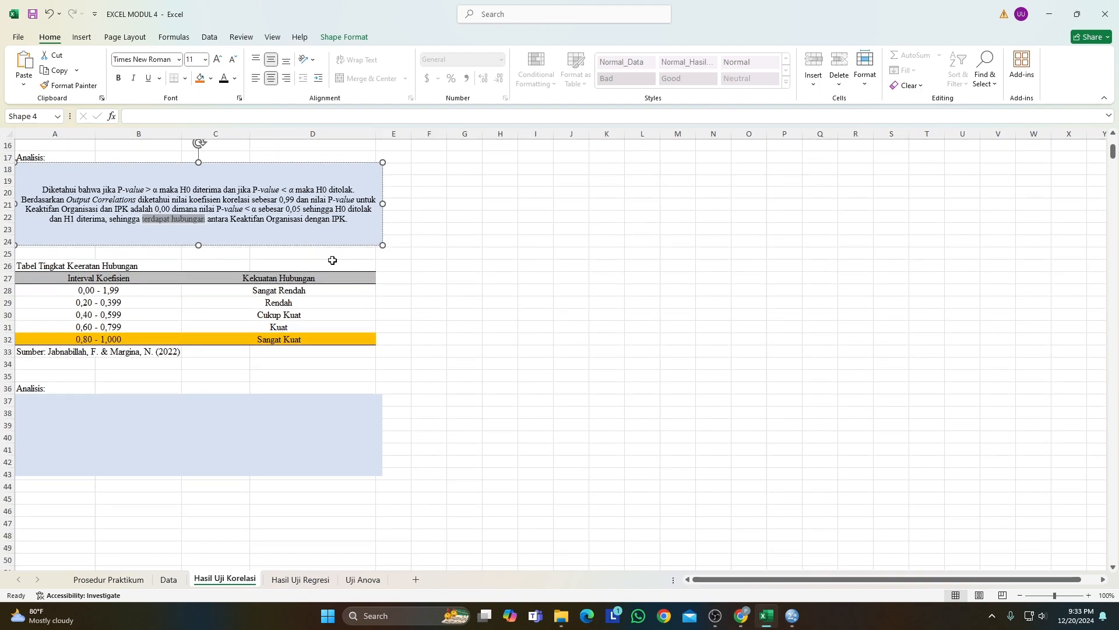
pyautogui.click(479, 335)
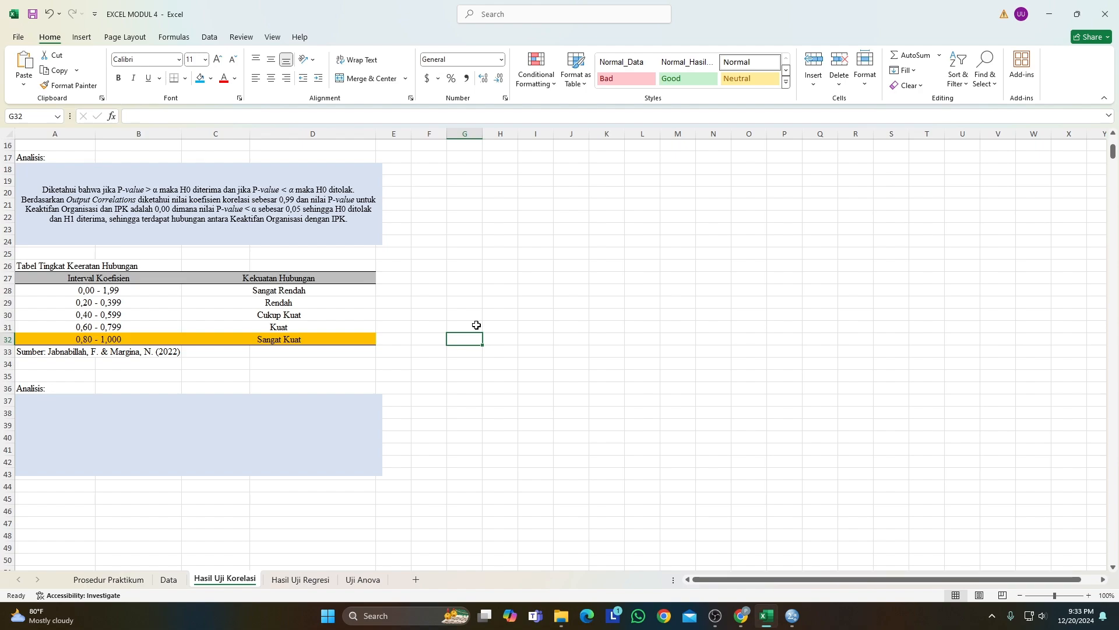
pyautogui.scroll(1, 477, 325)
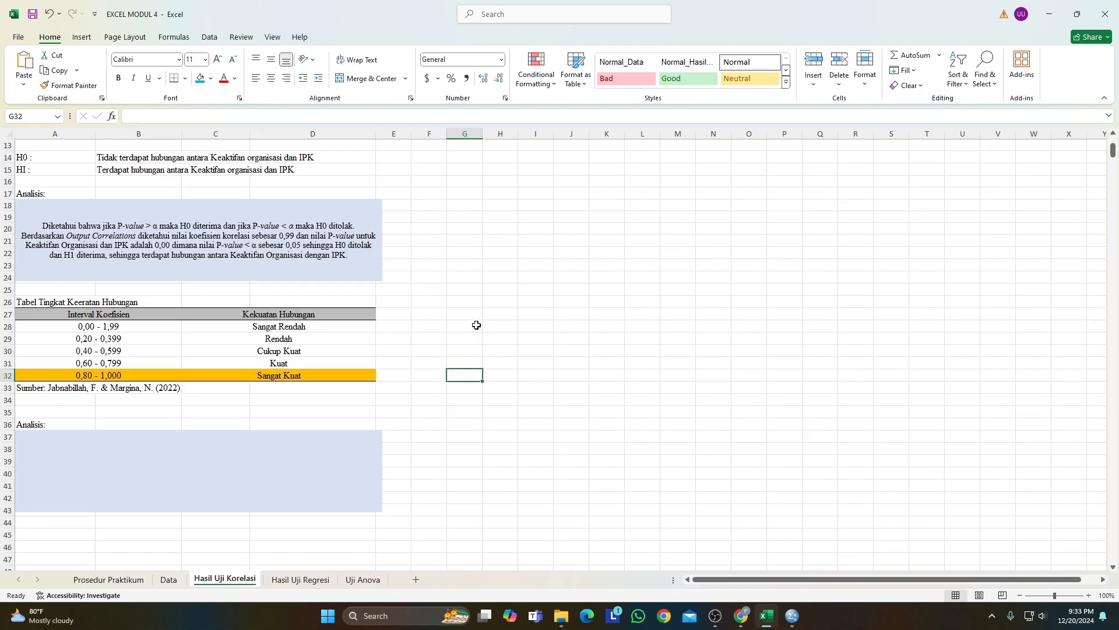
pyautogui.scroll(1, 477, 325)
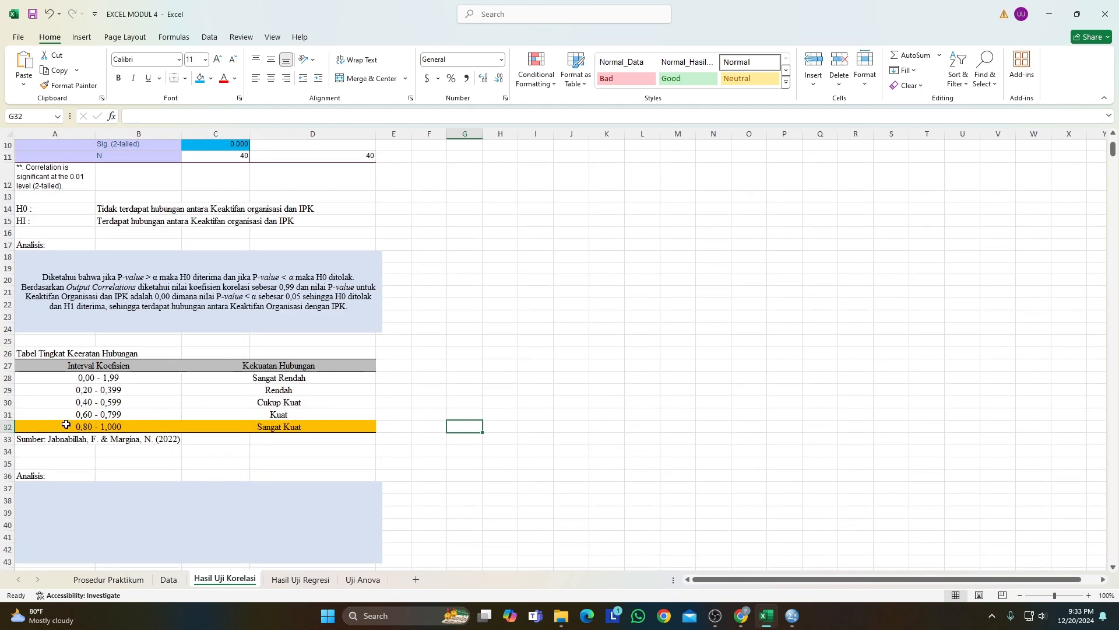
pyautogui.scroll(2, 212, 360)
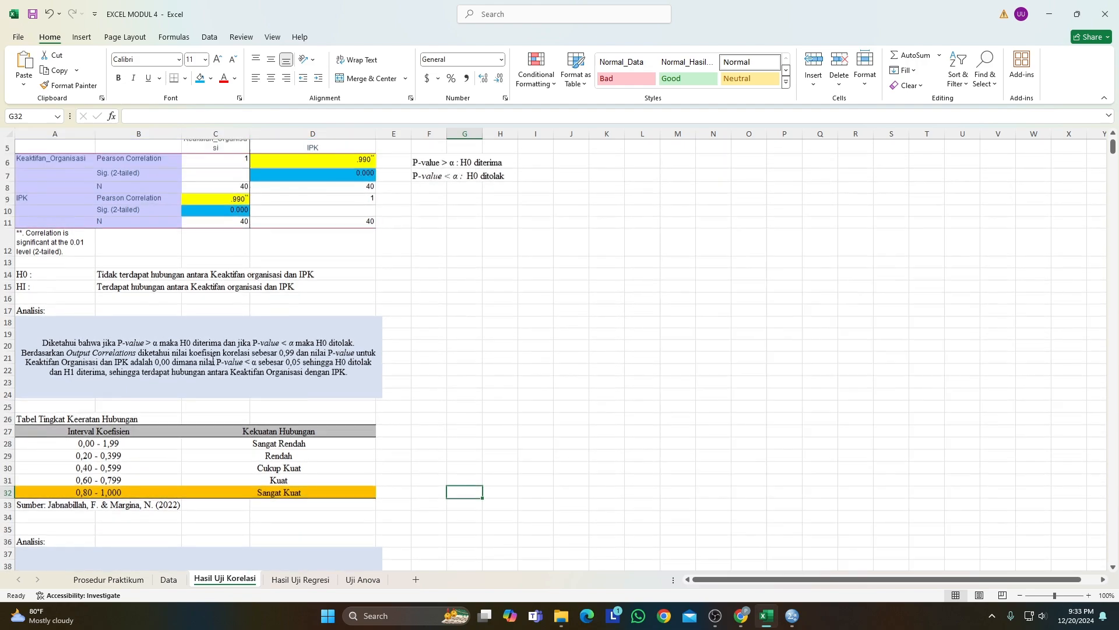
pyautogui.click(306, 181)
pyautogui.click(237, 218)
pyautogui.click(309, 178)
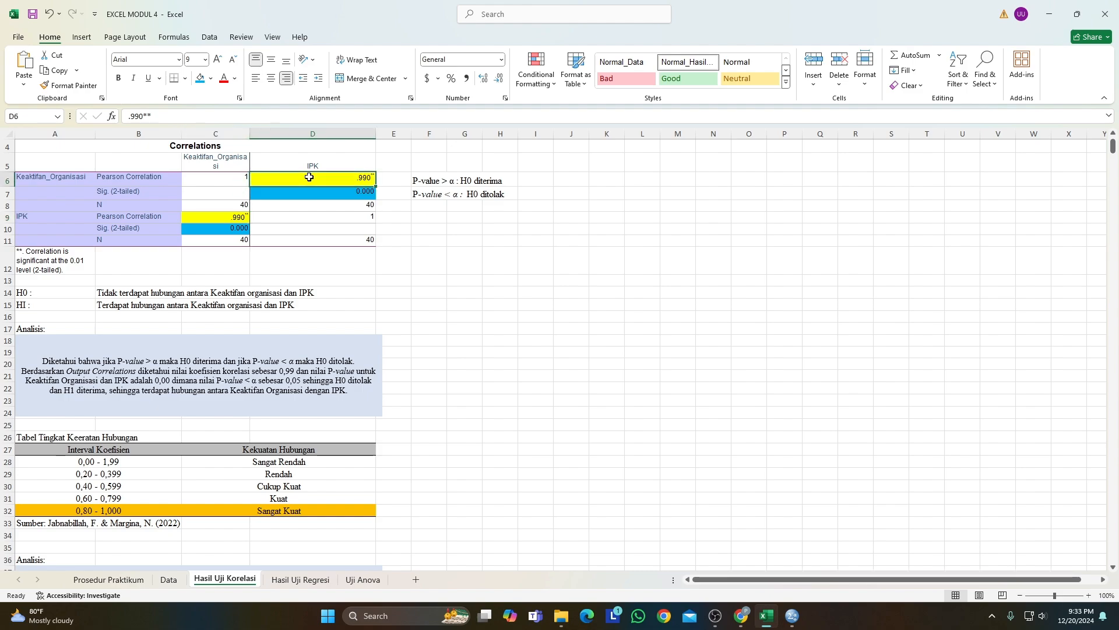
pyautogui.click(234, 219)
pyautogui.click(313, 179)
pyautogui.click(228, 218)
pyautogui.click(134, 180)
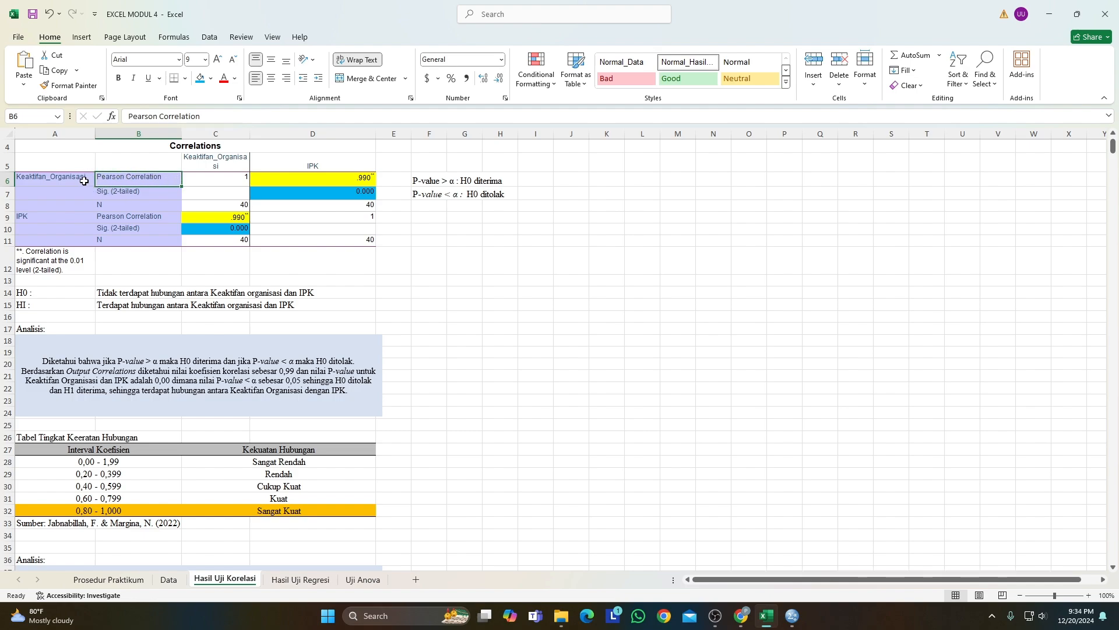
pyautogui.click(415, 240)
pyautogui.click(431, 228)
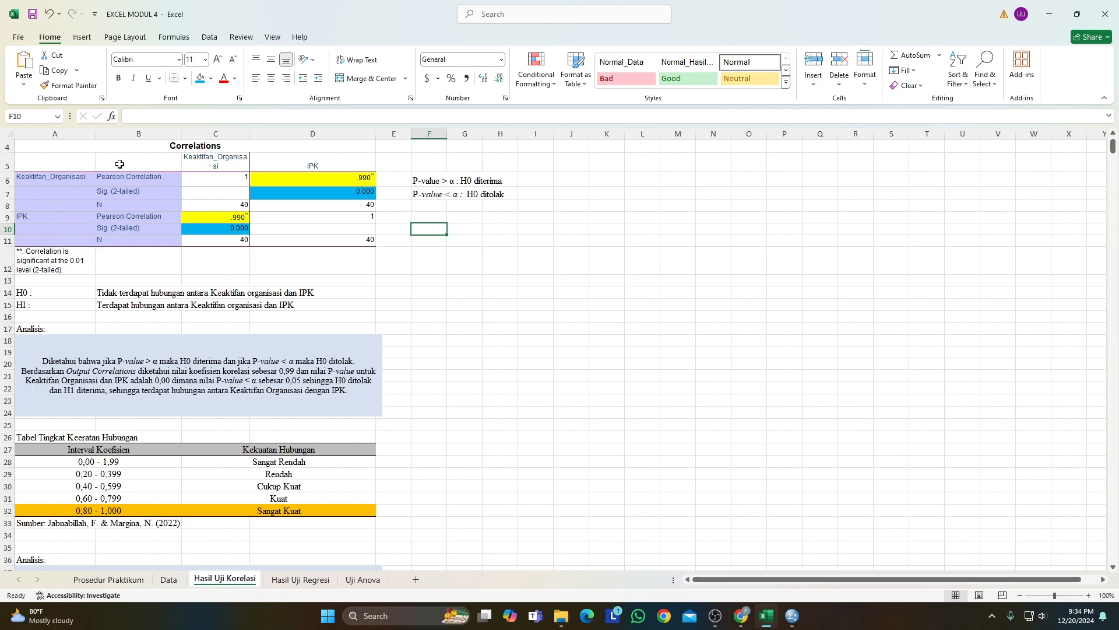
pyautogui.click(310, 182)
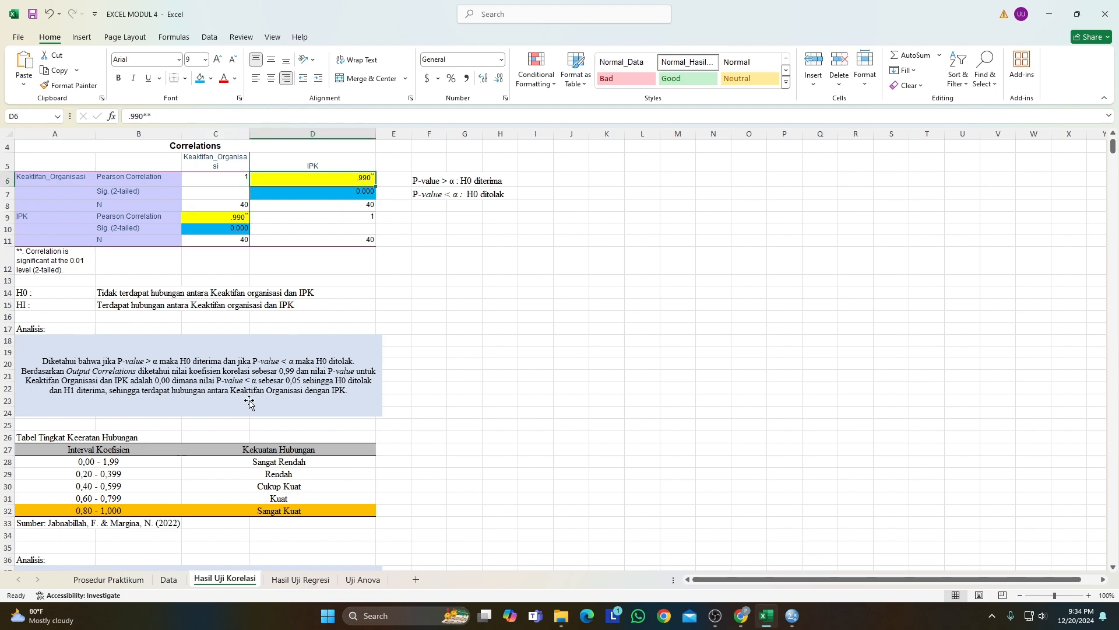
# Step: Review the Sangat Kuat row and the source line of Tabel Tingkat Keeratan Hubungan above the second Analisis box
pyautogui.scroll(-4, 250, 401)
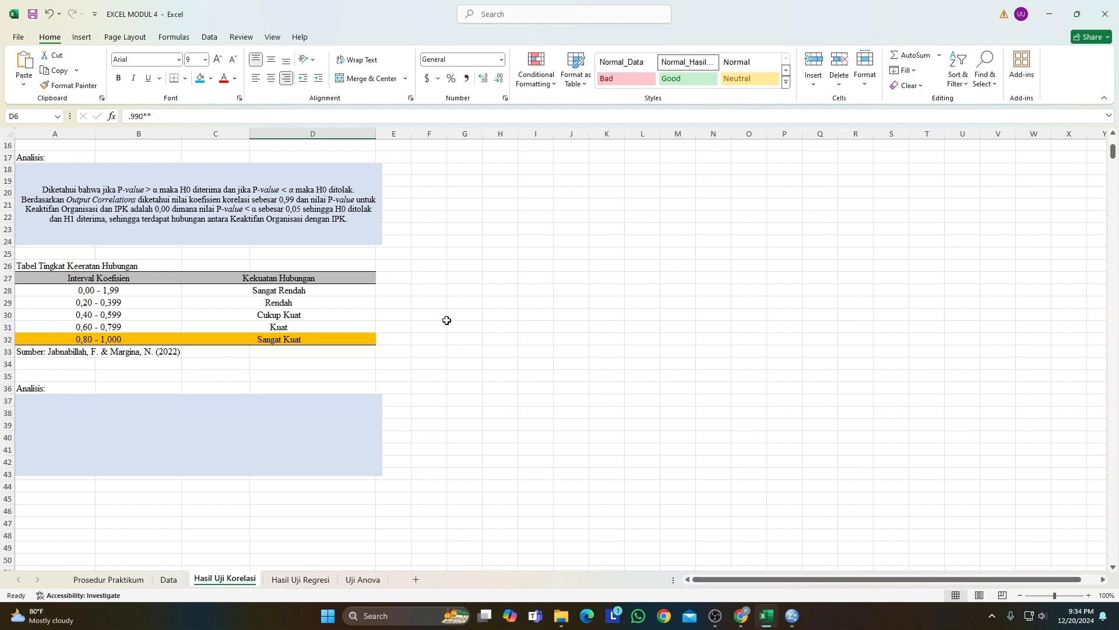
pyautogui.click(180, 437)
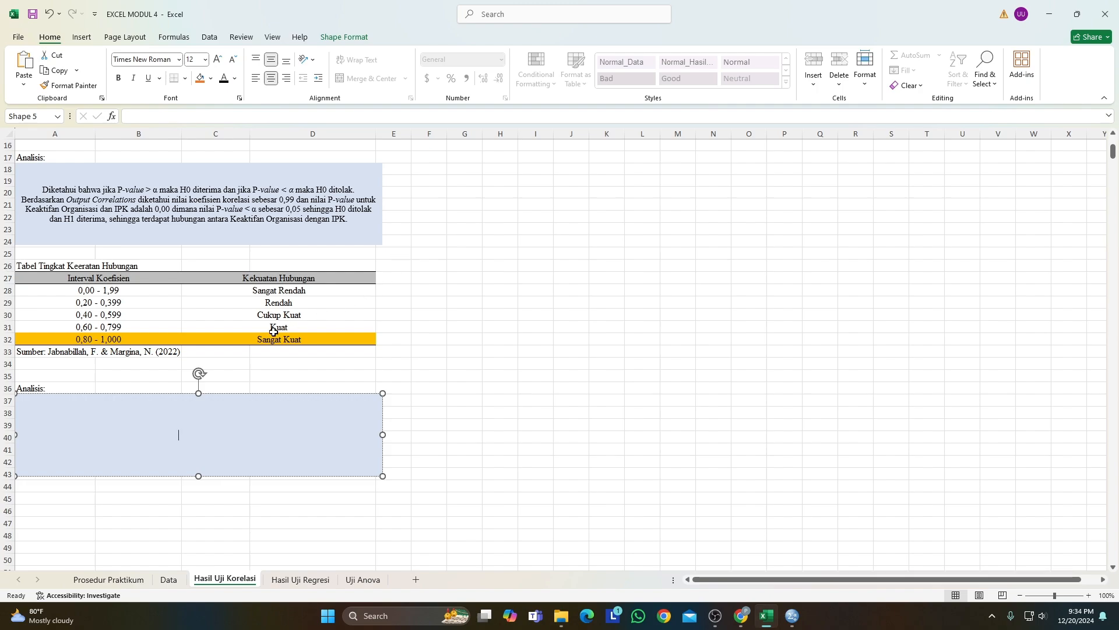
pyautogui.click(227, 341)
pyautogui.click(41, 353)
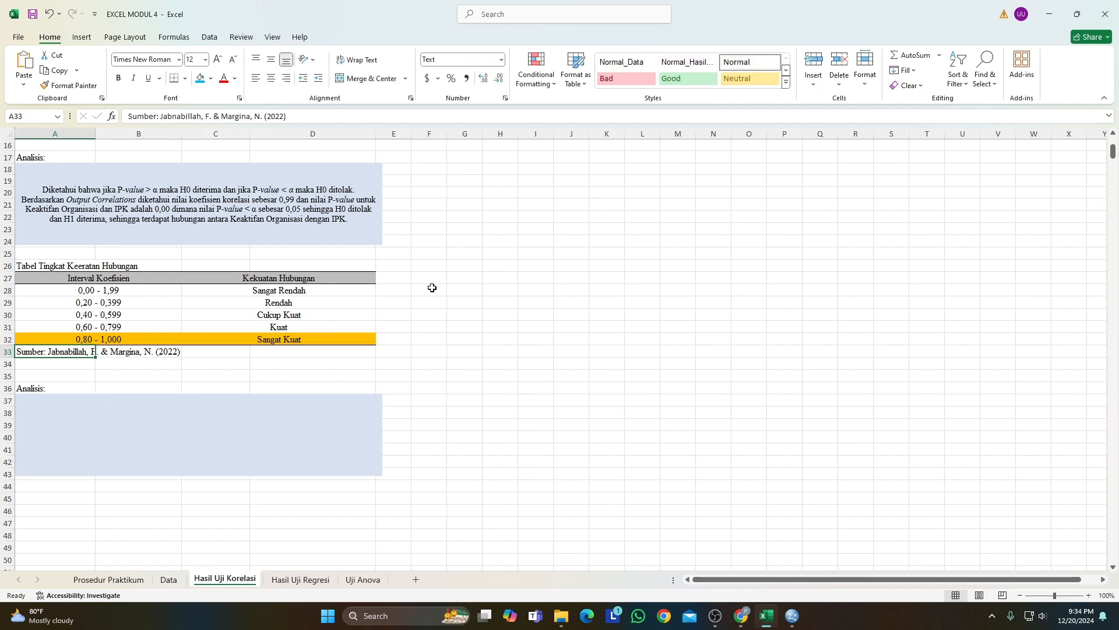
# Step: Check the source line and strength categories of Tabel Tingkat Keeratan Hubungan, then match the Pearson coefficient in D6 to its interval row
pyautogui.click(118, 353)
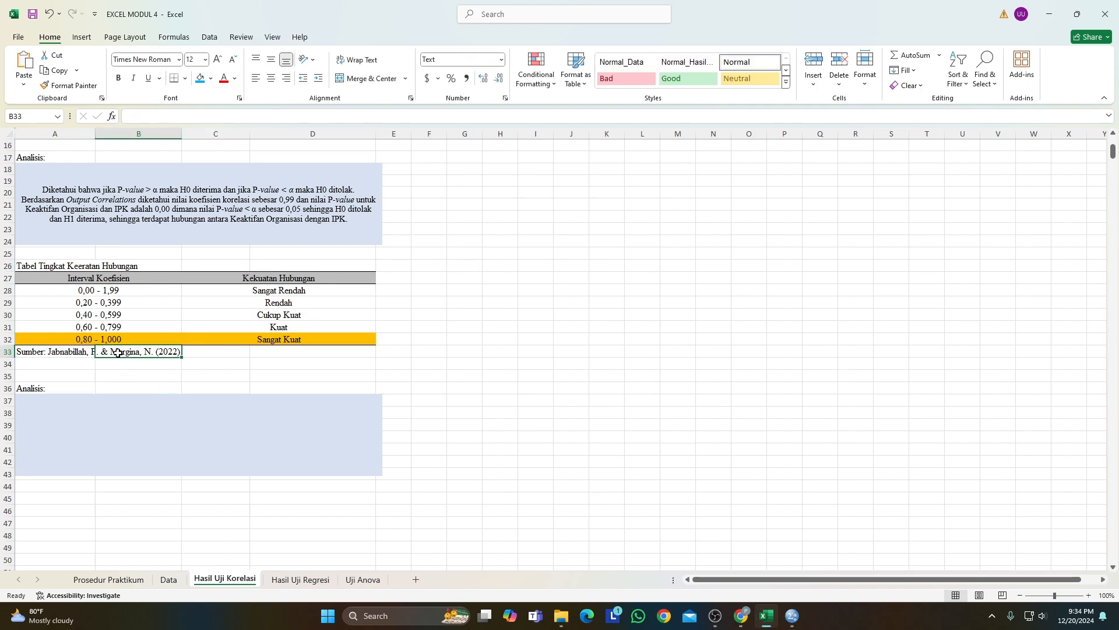
pyautogui.click(71, 353)
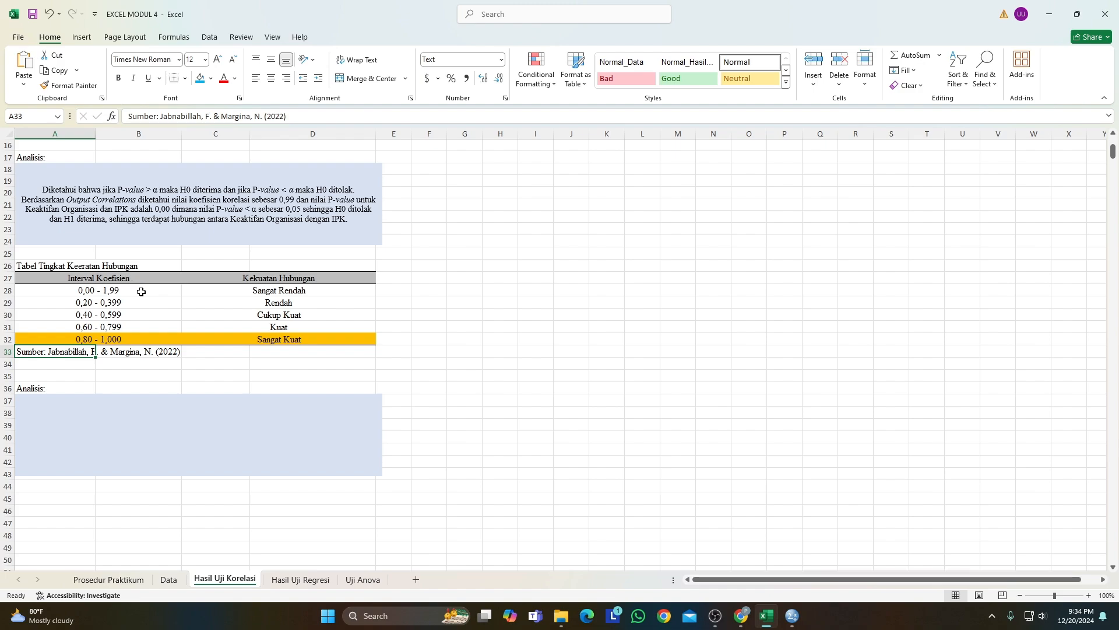
pyautogui.click(241, 295)
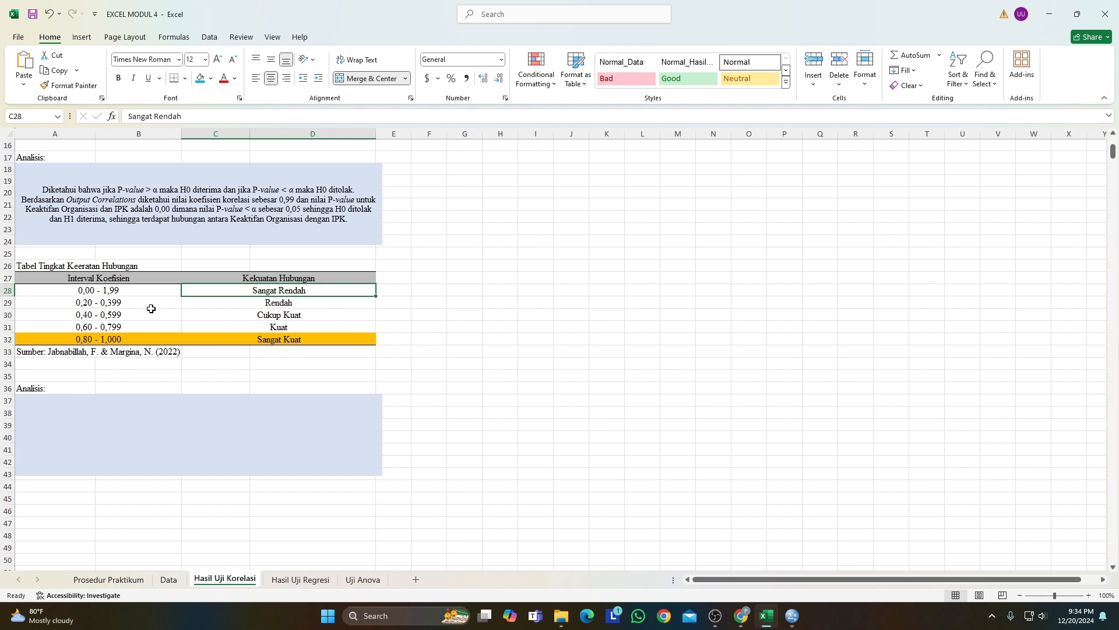
pyautogui.click(315, 302)
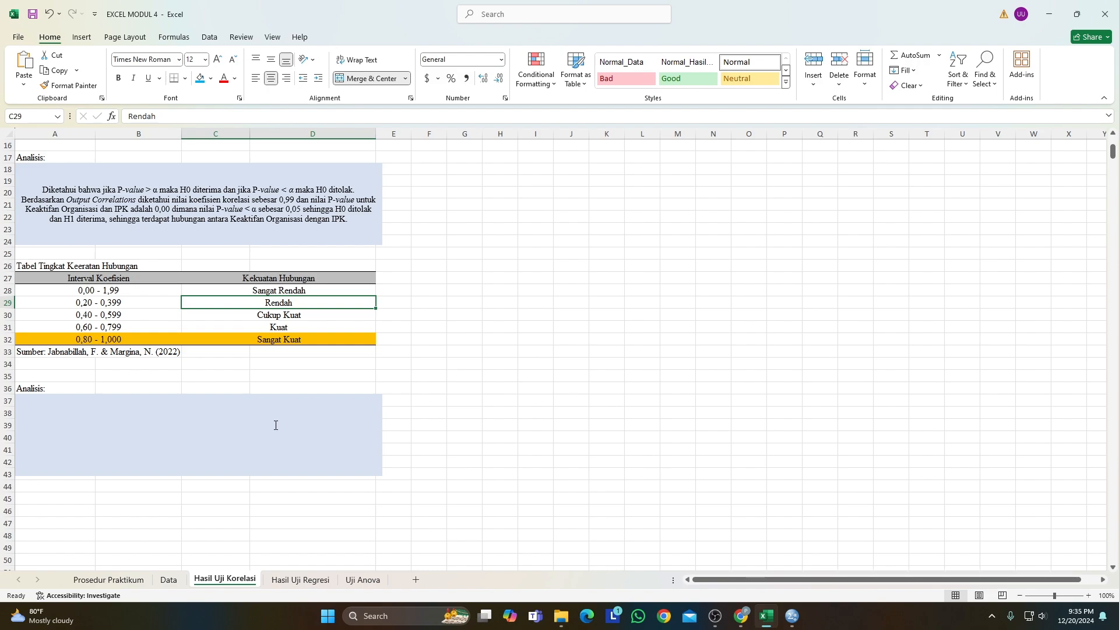
pyautogui.scroll(5, 277, 425)
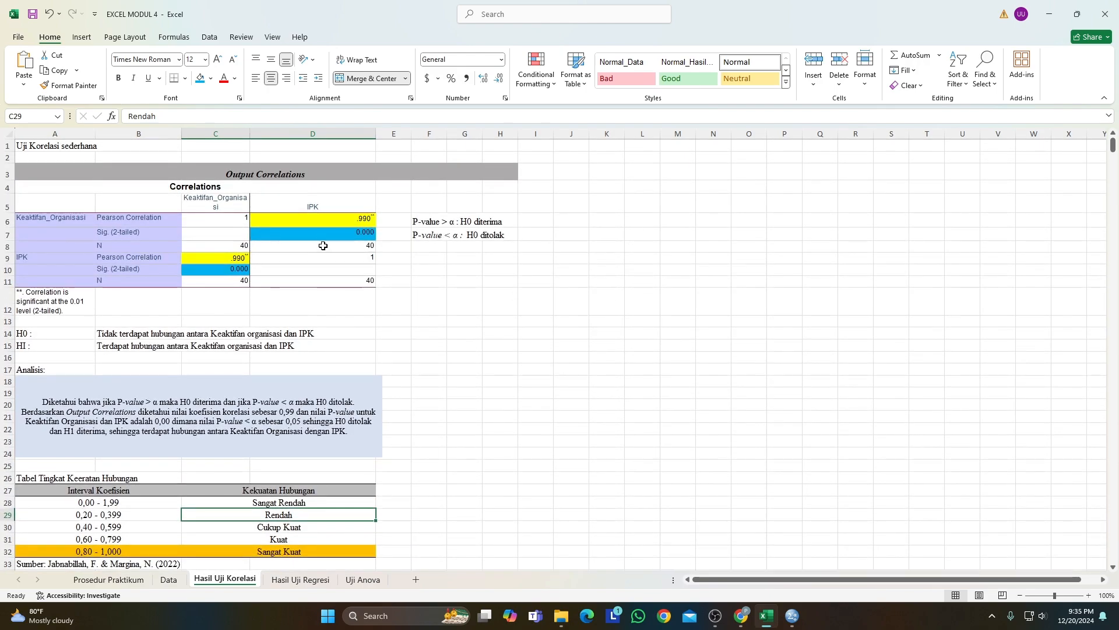
pyautogui.click(325, 223)
pyautogui.scroll(-5, 359, 480)
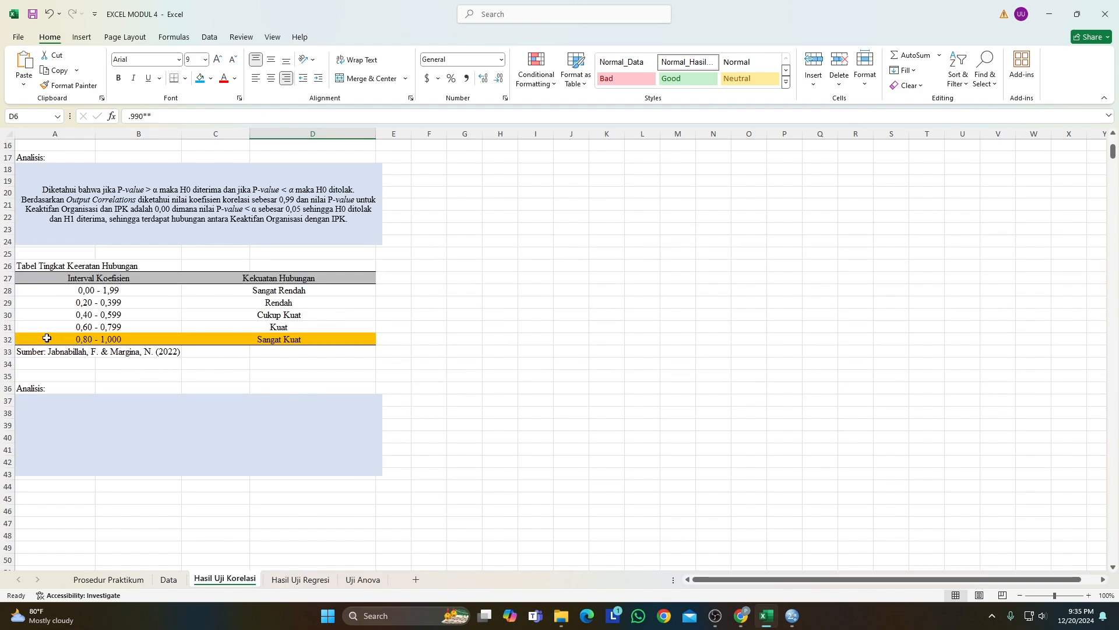
pyautogui.moveTo(47, 338); pyautogui.dragTo(273, 341)
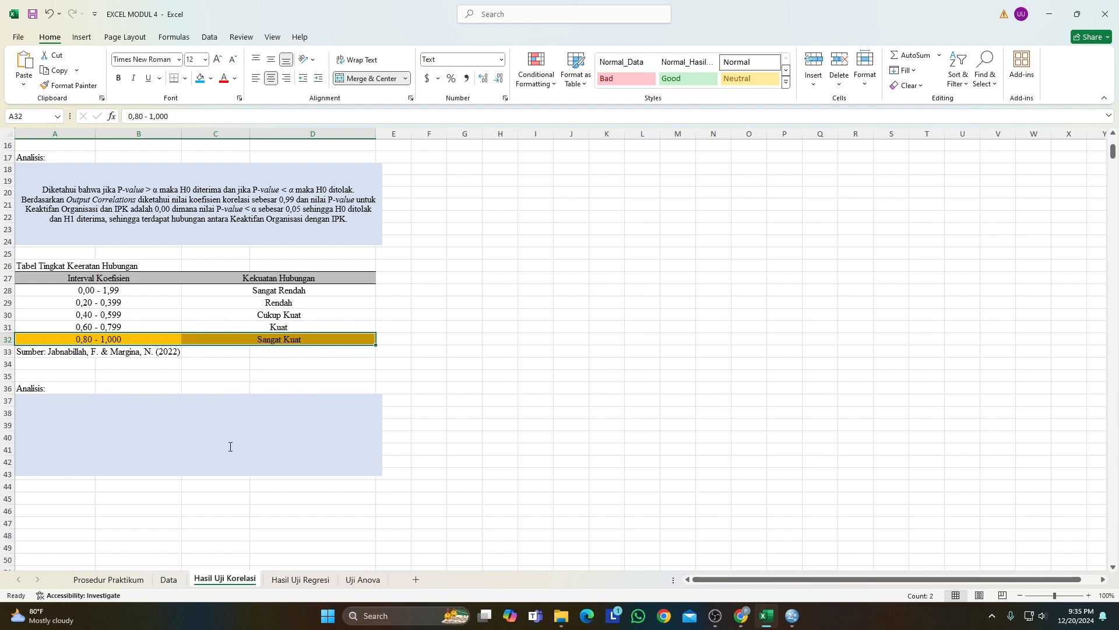
# Step: Paste the prepared correlation-strength interpretation into the second Analisis box and make its text black
pyautogui.click(163, 426)
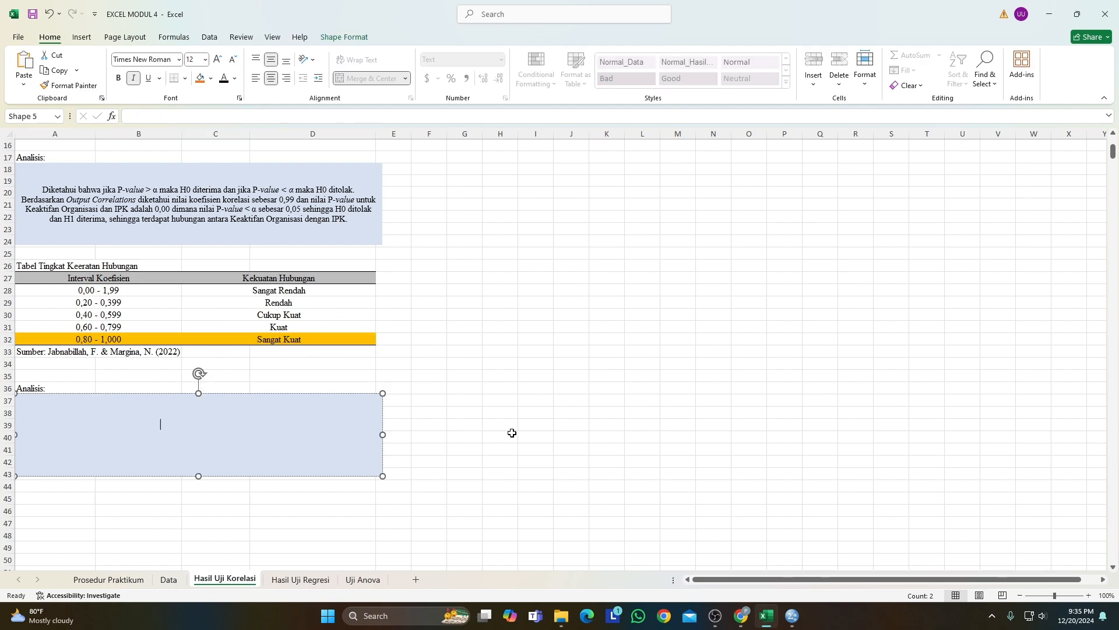
pyautogui.hotkey('ctrl', 'v')
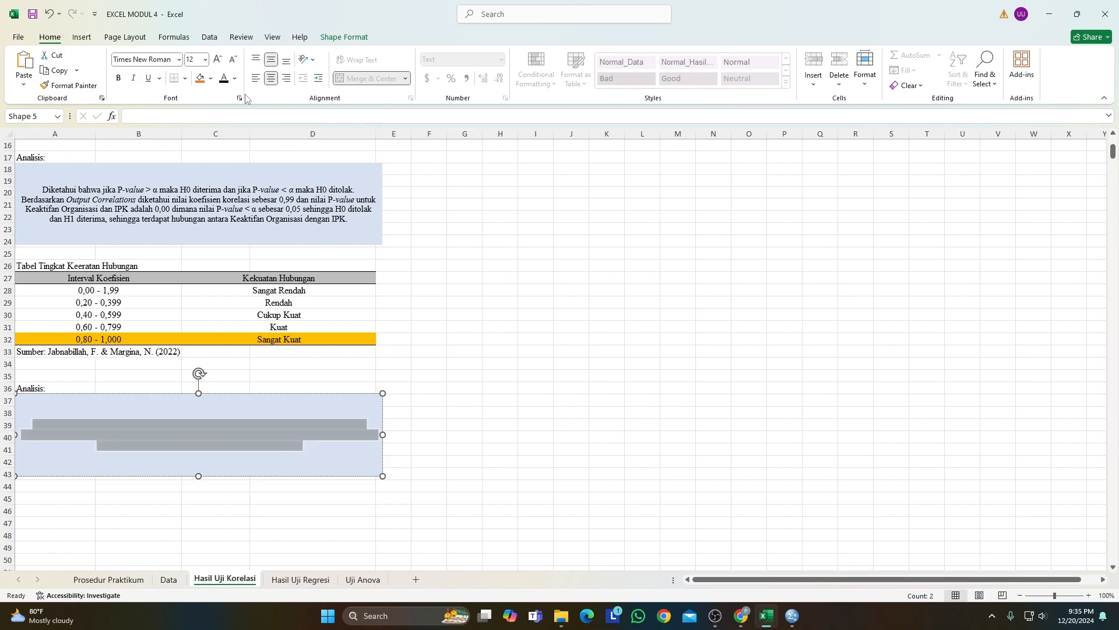
pyautogui.click(521, 419)
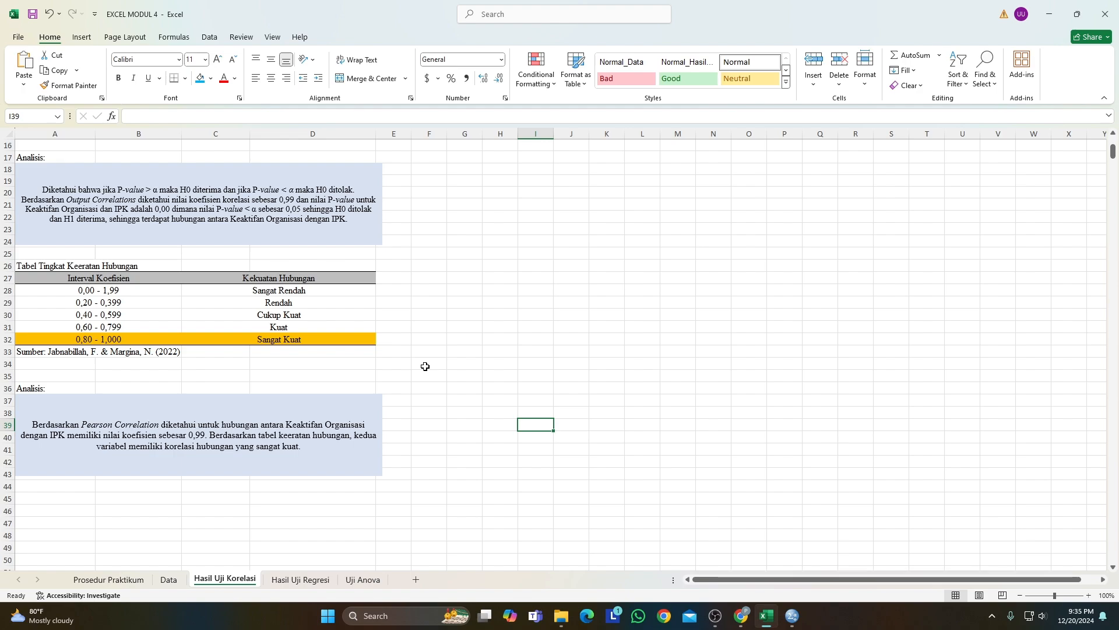
# Step: Review the correlation results, then examine the Keaktifan Organisasi (Jam/Semester) and IPK variable headings on the Data sheet
pyautogui.scroll(5, 425, 366)
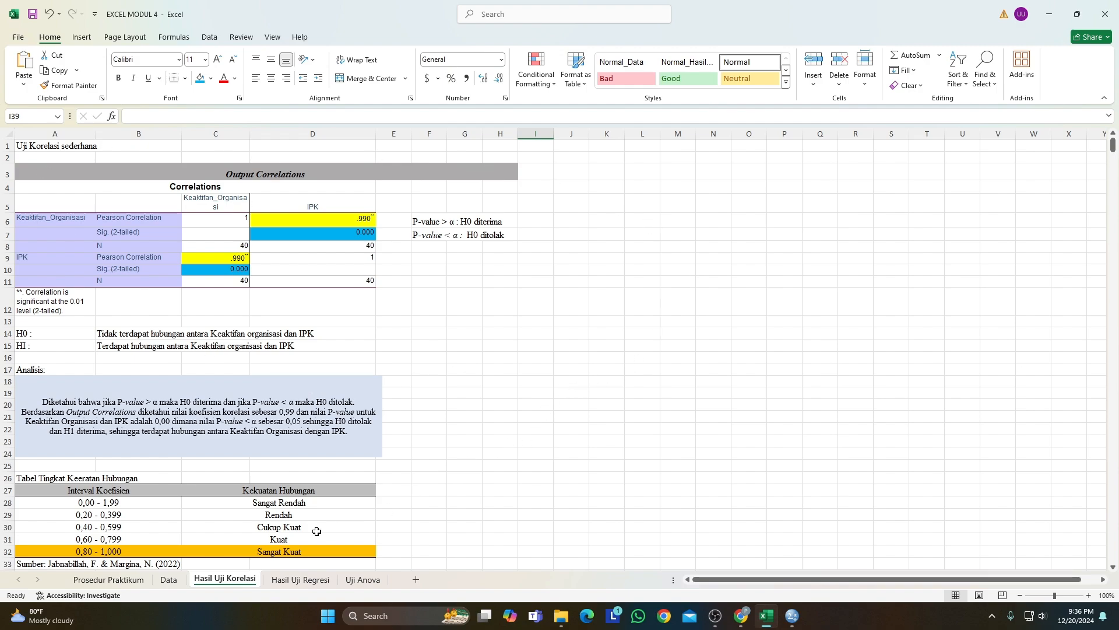
pyautogui.click(168, 579)
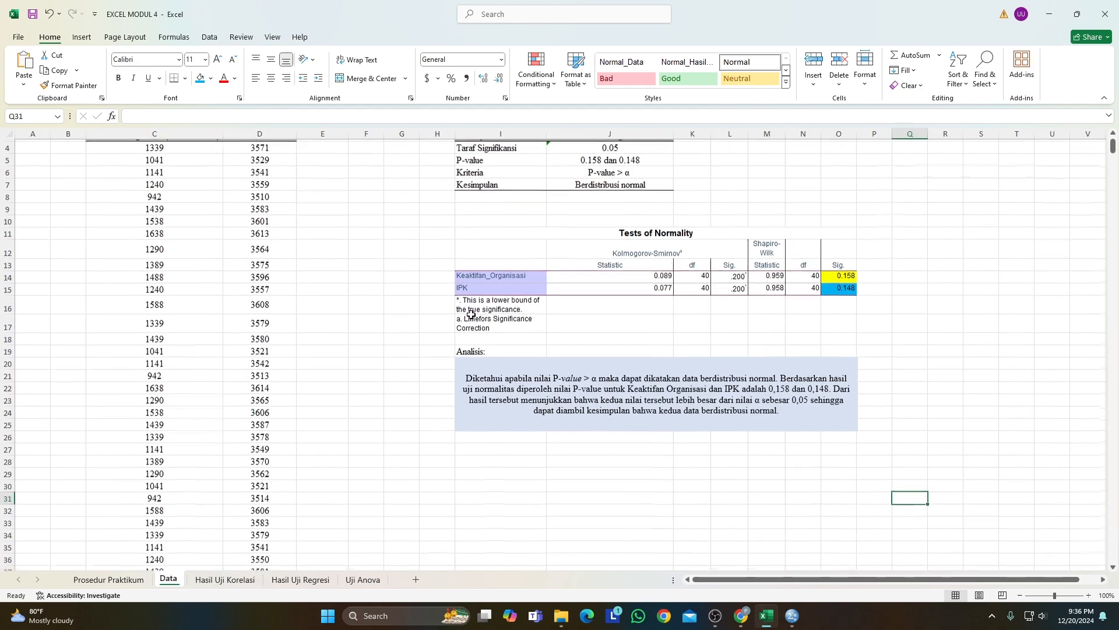
pyautogui.scroll(-1, 470, 316)
pyautogui.scroll(1, 470, 316)
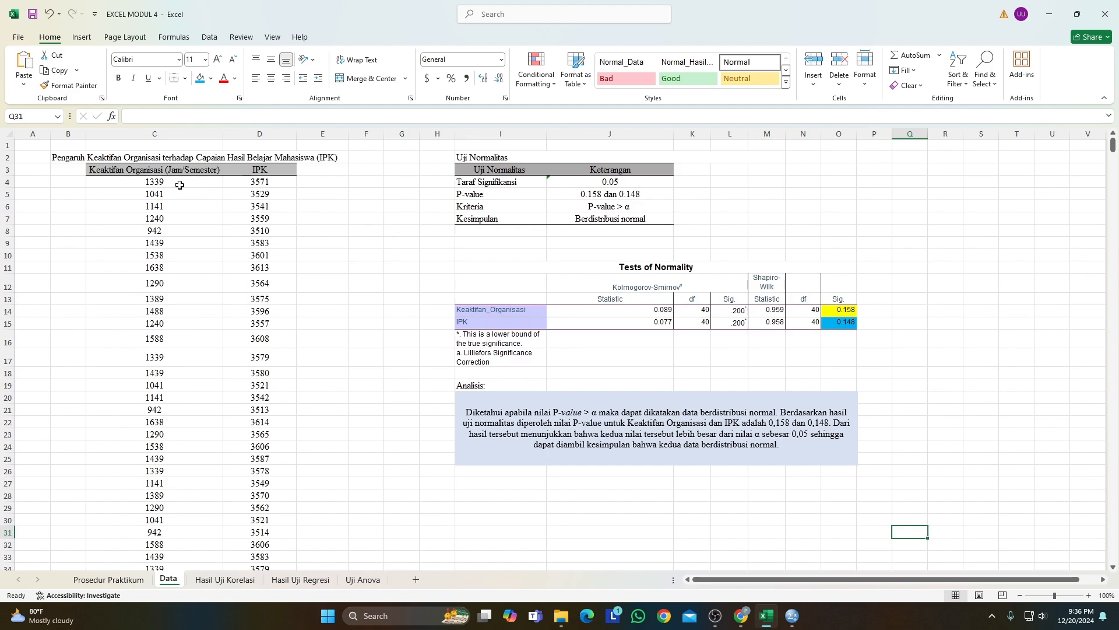
pyautogui.click(285, 168)
pyautogui.click(176, 169)
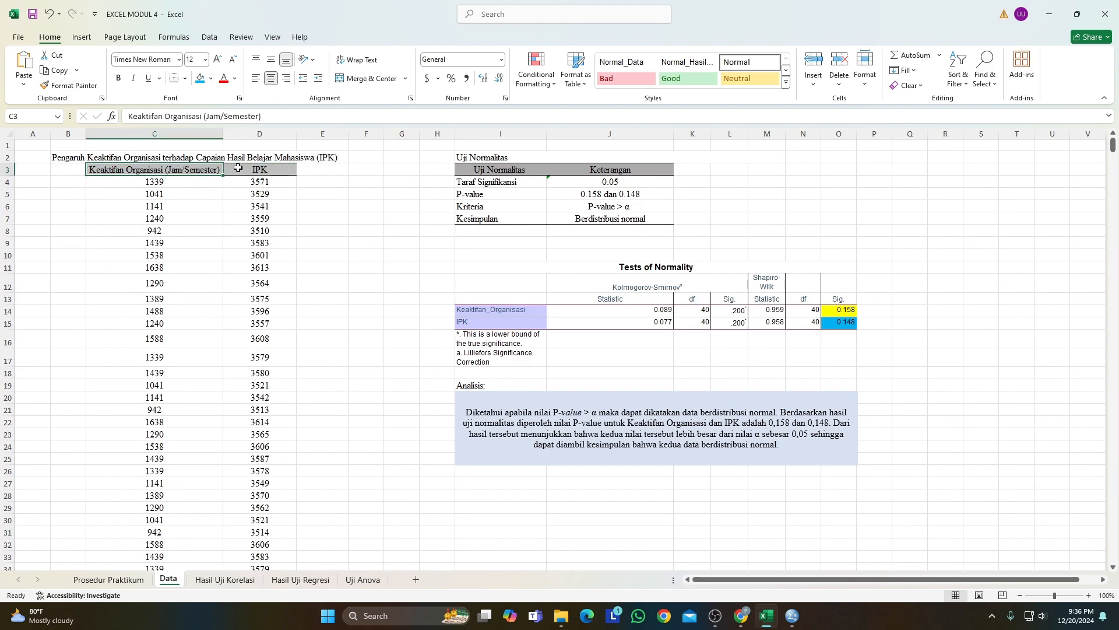
pyautogui.click(252, 169)
pyautogui.click(184, 171)
pyautogui.click(251, 170)
pyautogui.click(192, 170)
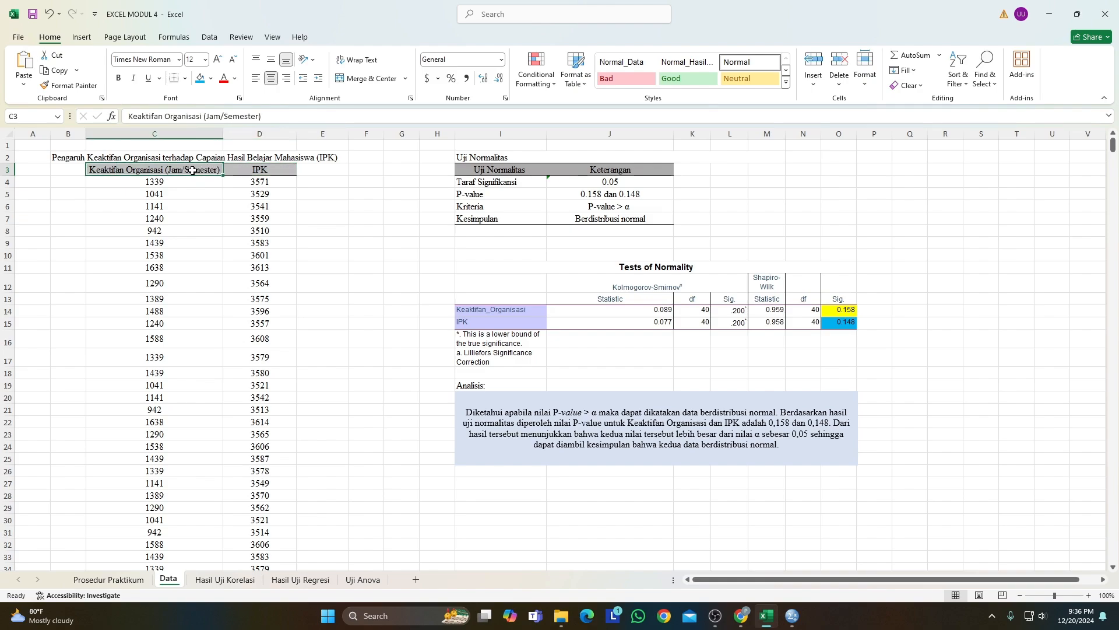
pyautogui.click(256, 170)
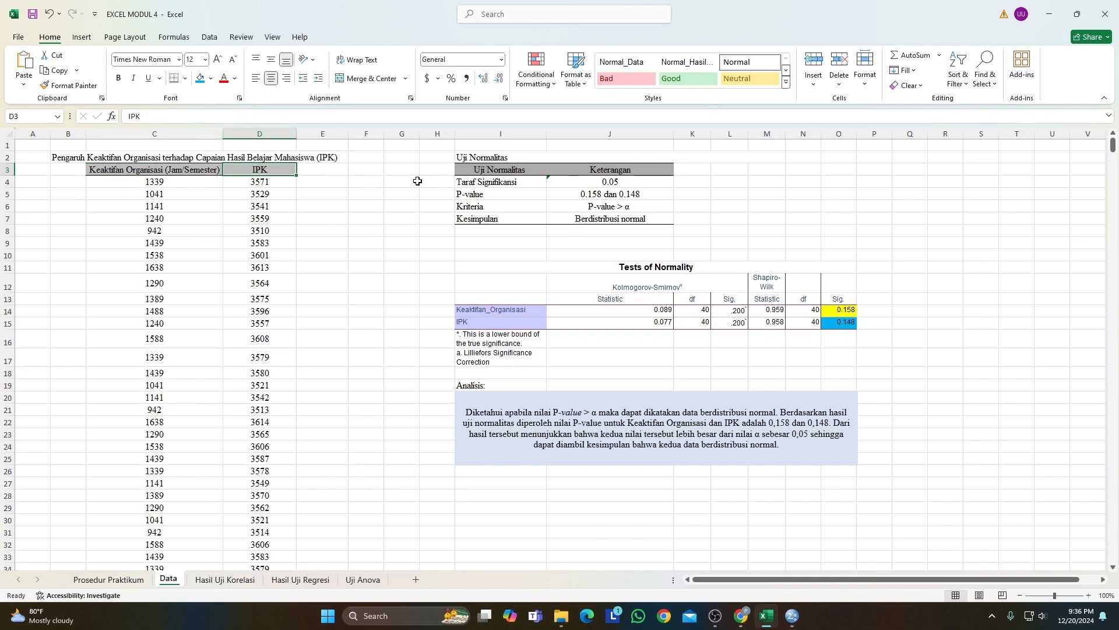